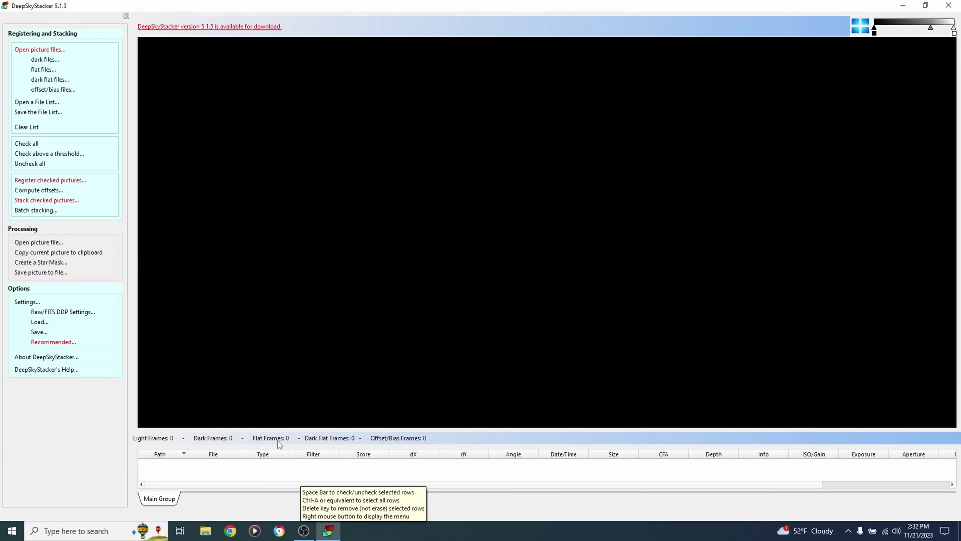
- Load the light frames IMG_2626 through IMG_3267 from the Light folder, leaving out the Autosave file
click(22, 52)
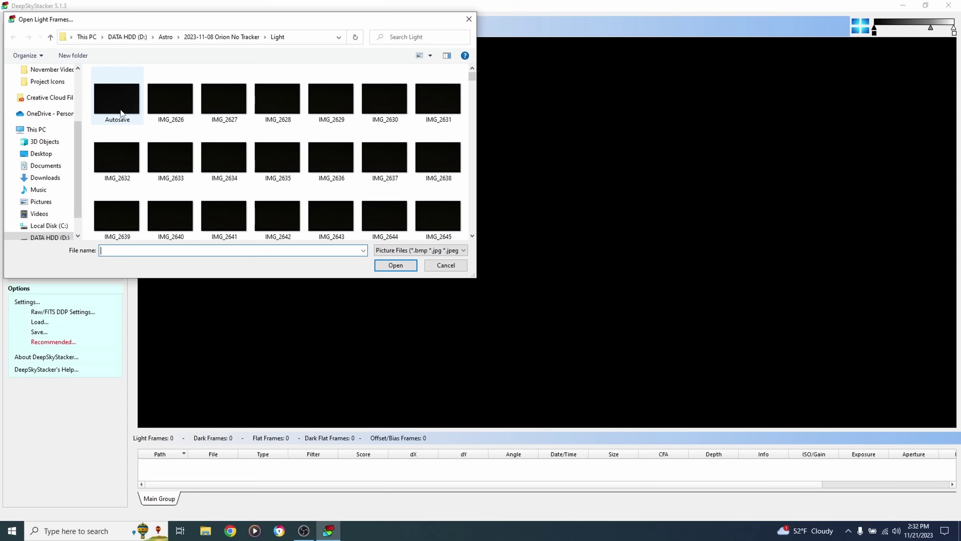
click(161, 116)
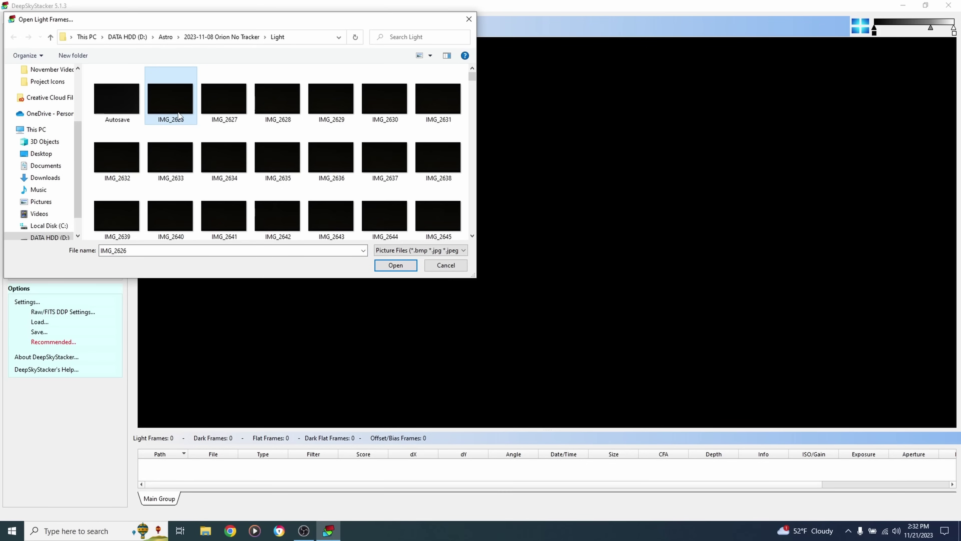
scroll(233, 140, down, 3)
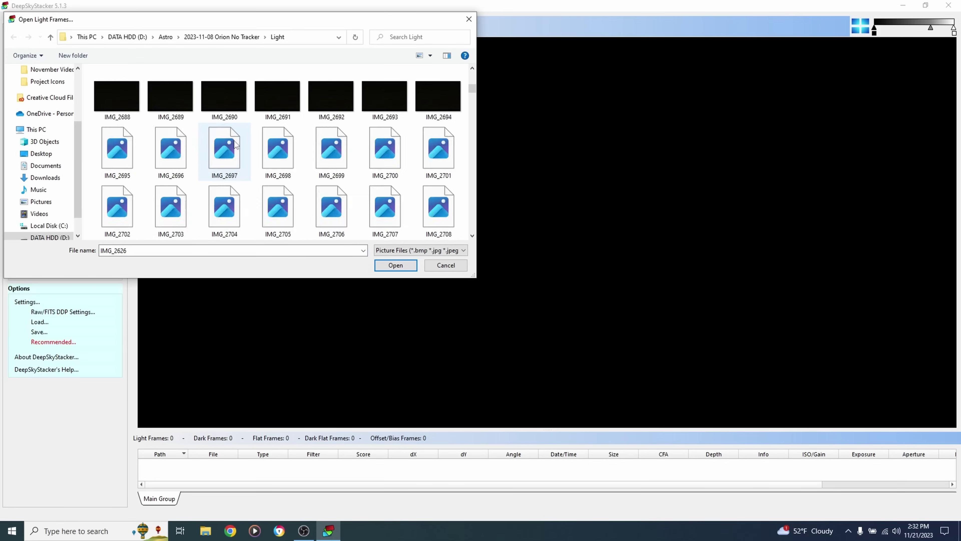
click(473, 140)
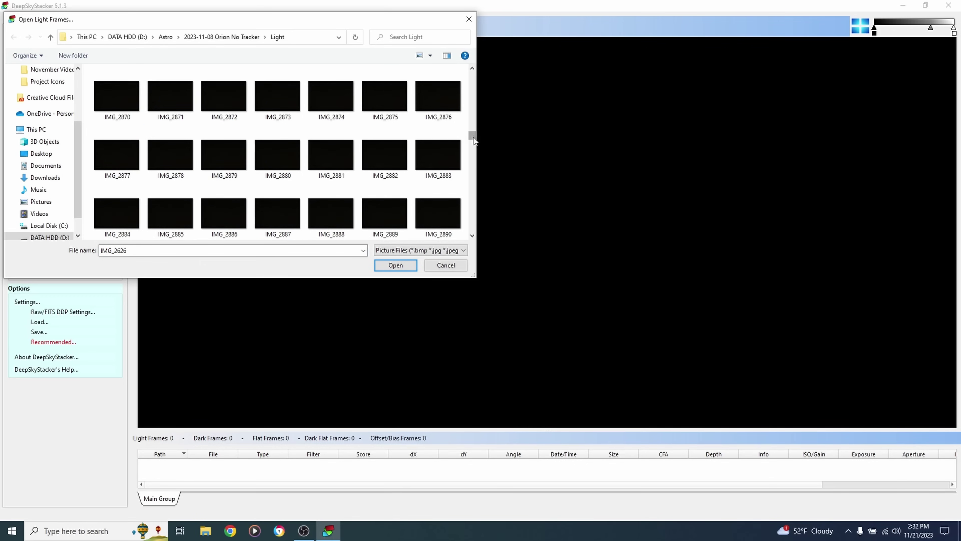
drag(473, 141, 467, 230)
shift+click(393, 233)
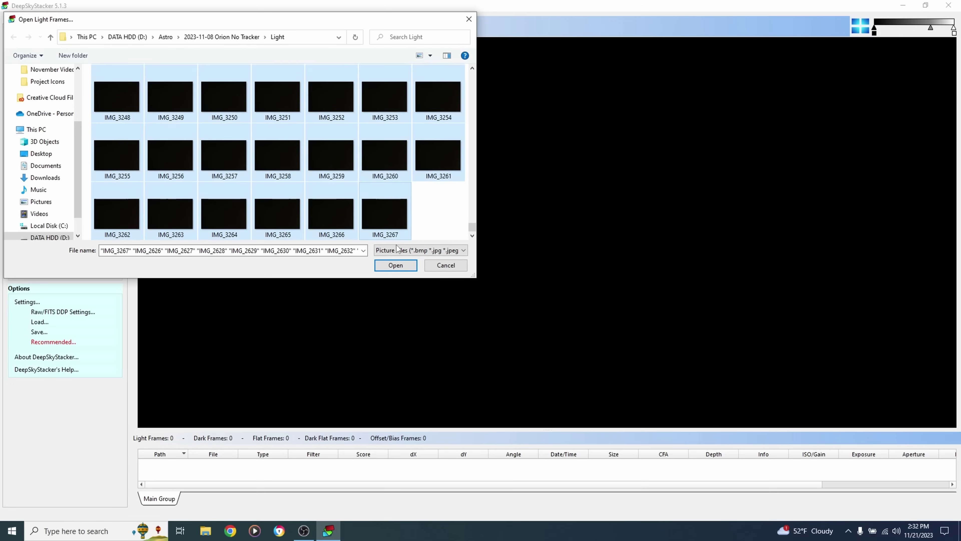
click(402, 266)
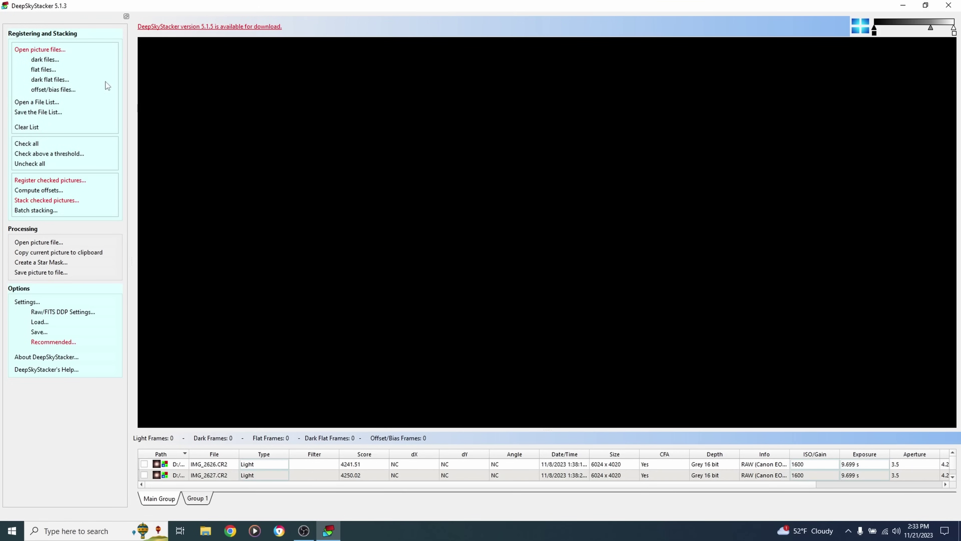
- Load the dark frames IMG_3326 through IMG_3375 from the Dark folder, leaving out the master dark
click(37, 60)
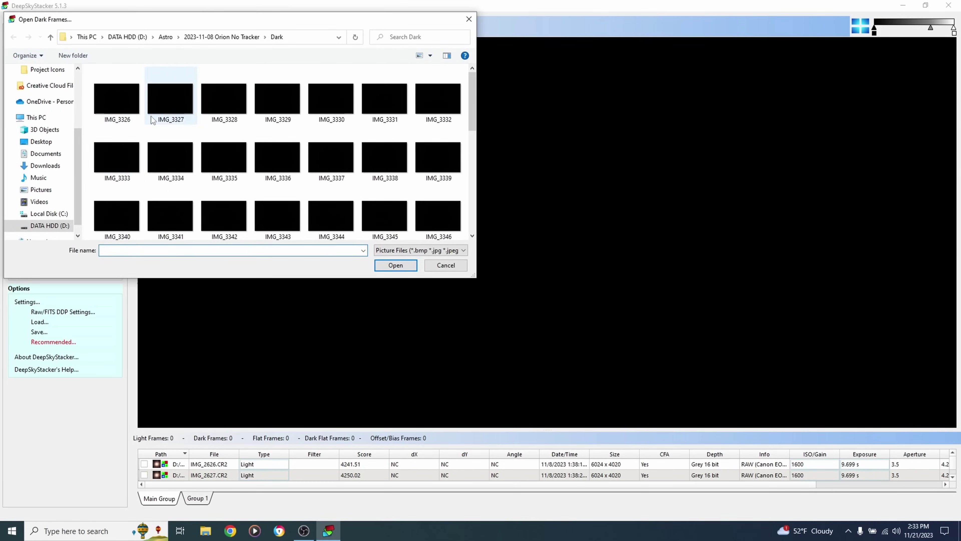
click(115, 104)
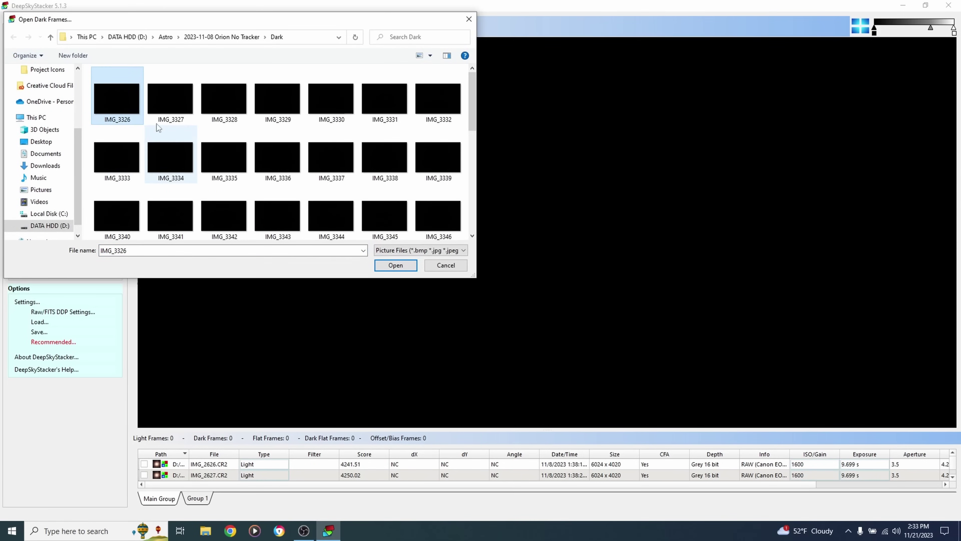
scroll(212, 150, down, 5)
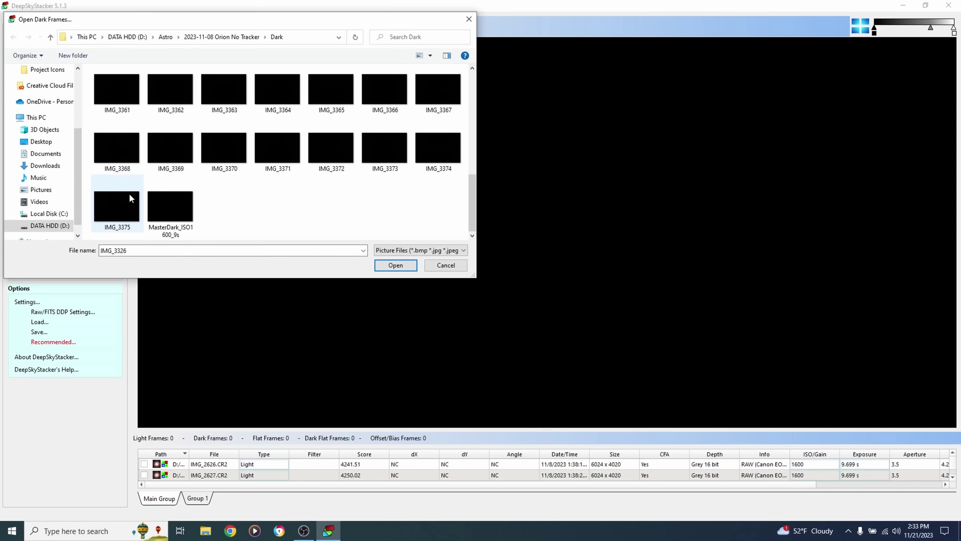
shift+click(111, 210)
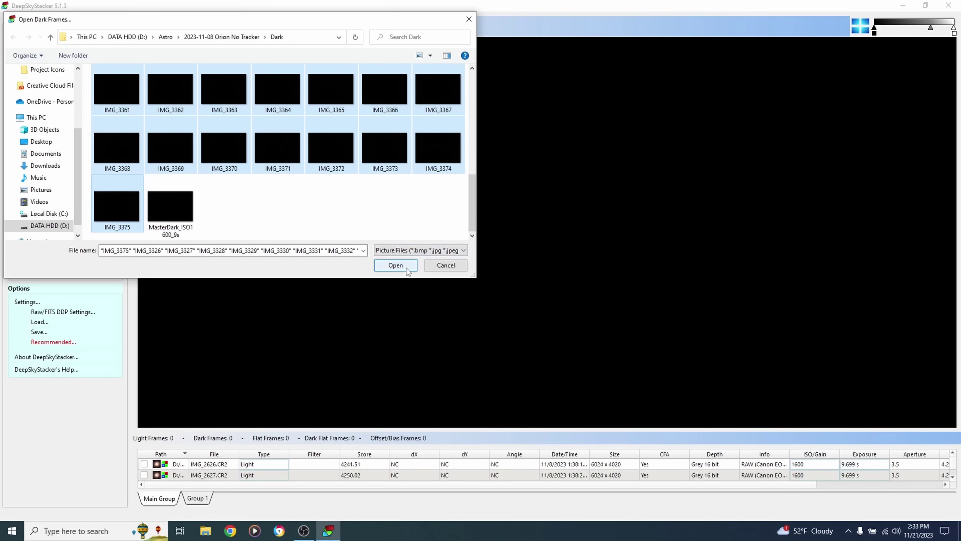
click(395, 265)
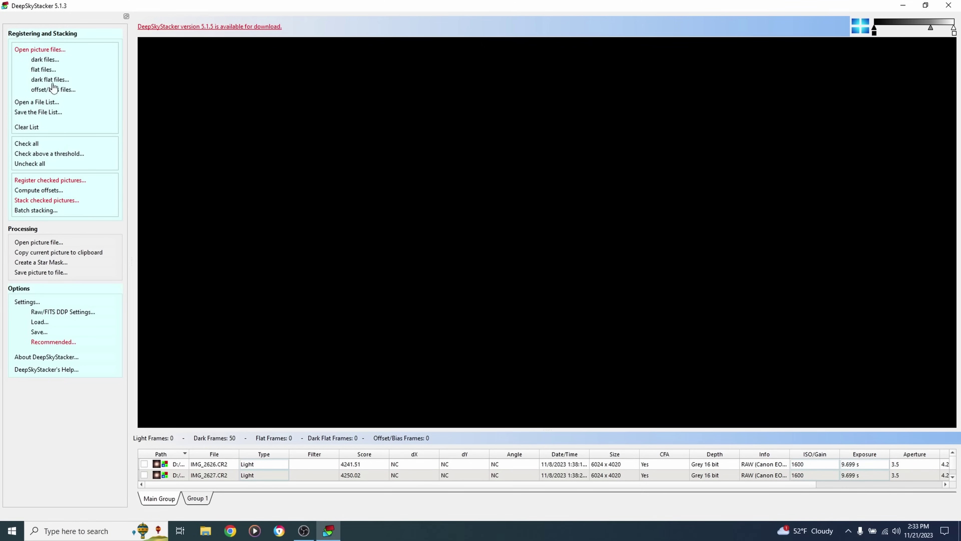
- Load the flat frames IMG_3270 through IMG_3320 from the Flat folder, leaving out the master flat
click(43, 70)
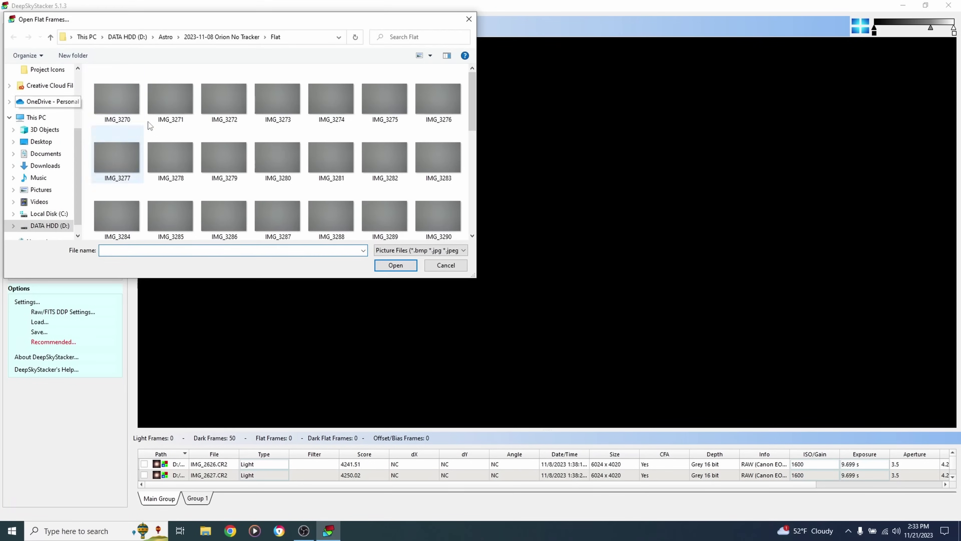
click(118, 108)
scroll(144, 149, down, 5)
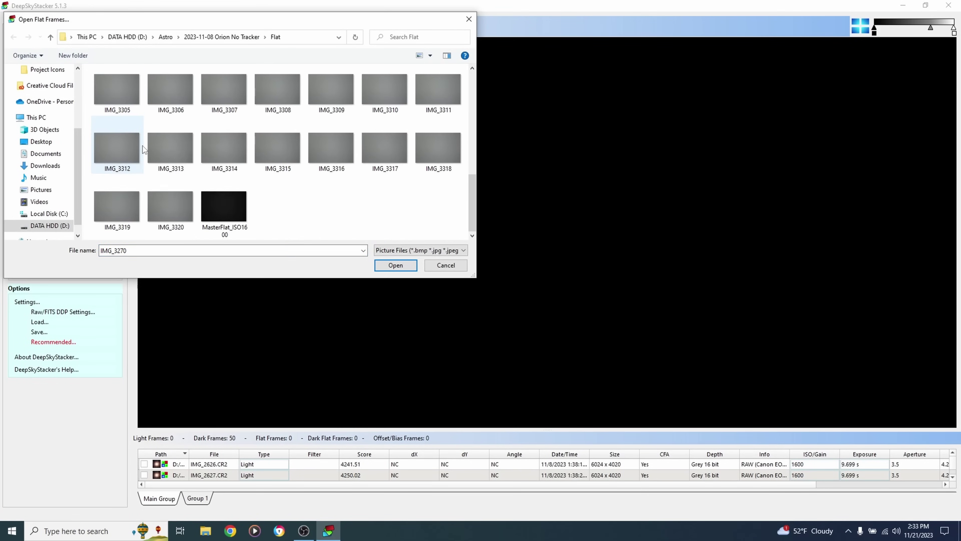
click(117, 148)
shift+click(117, 206)
click(395, 265)
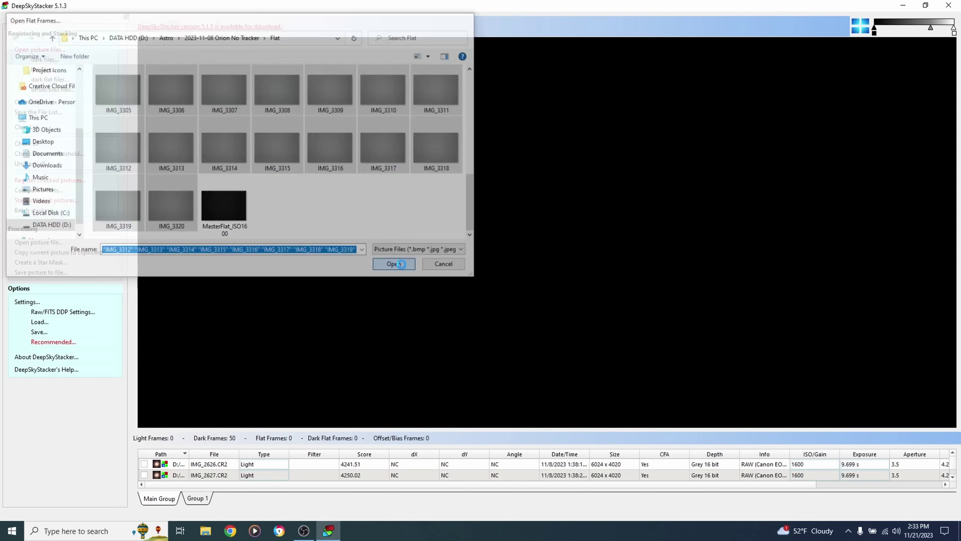
- Load the bias frames IMG_3379 through IMG_3521 from the Bias folder, leaving out the master offset
click(45, 89)
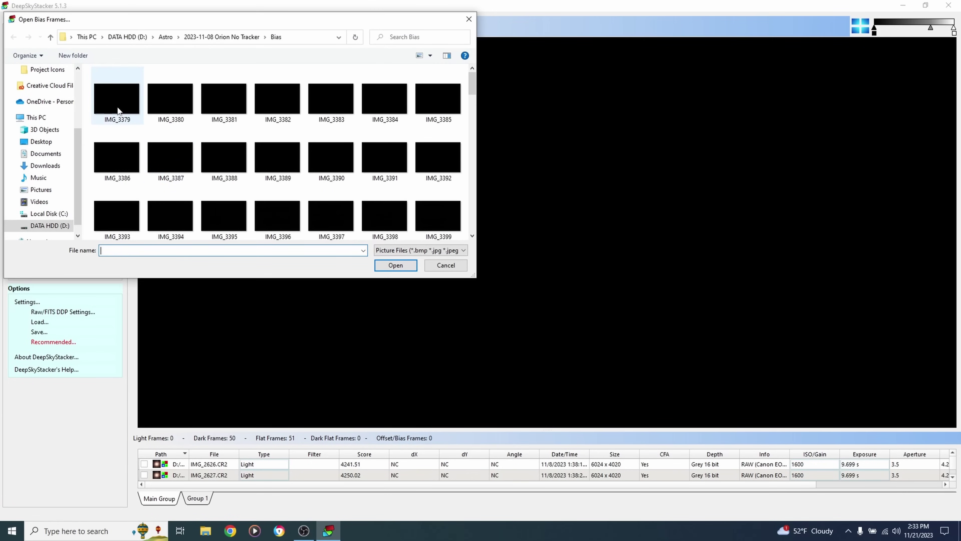
click(107, 104)
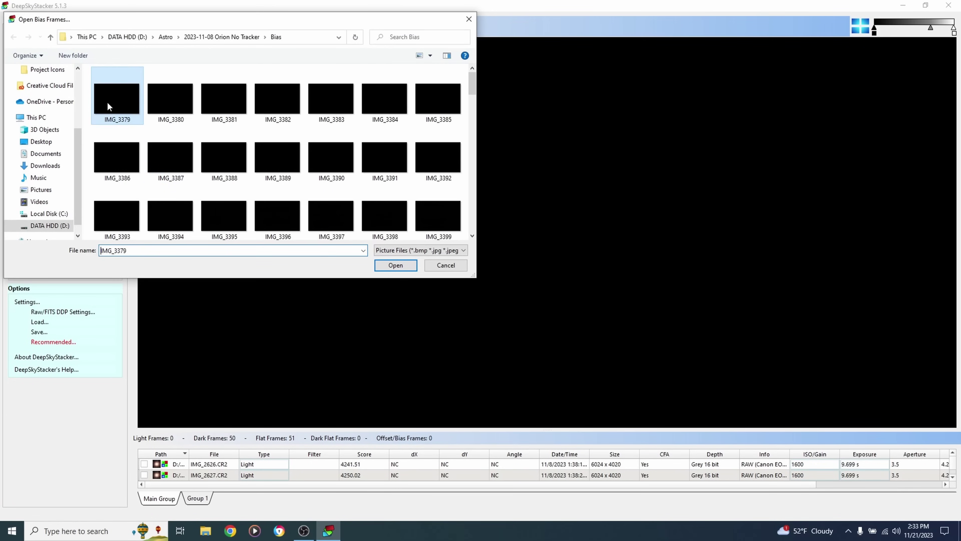
scroll(165, 167, down, 5)
scroll(165, 171, down, 10)
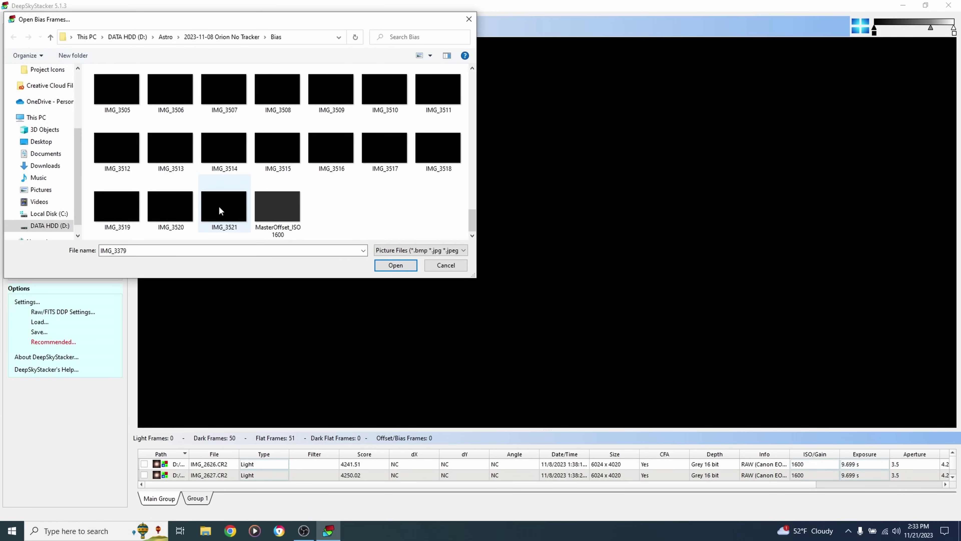
shift+click(219, 208)
key(Return)
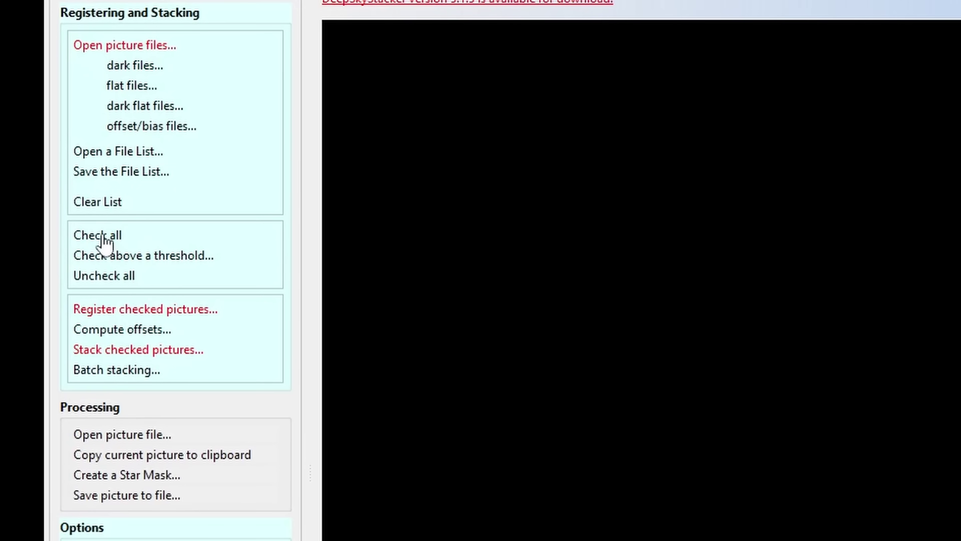
- Register all checked frames and stack the best 85% of the pictures, reviewing the recommended settings before starting
click(162, 310)
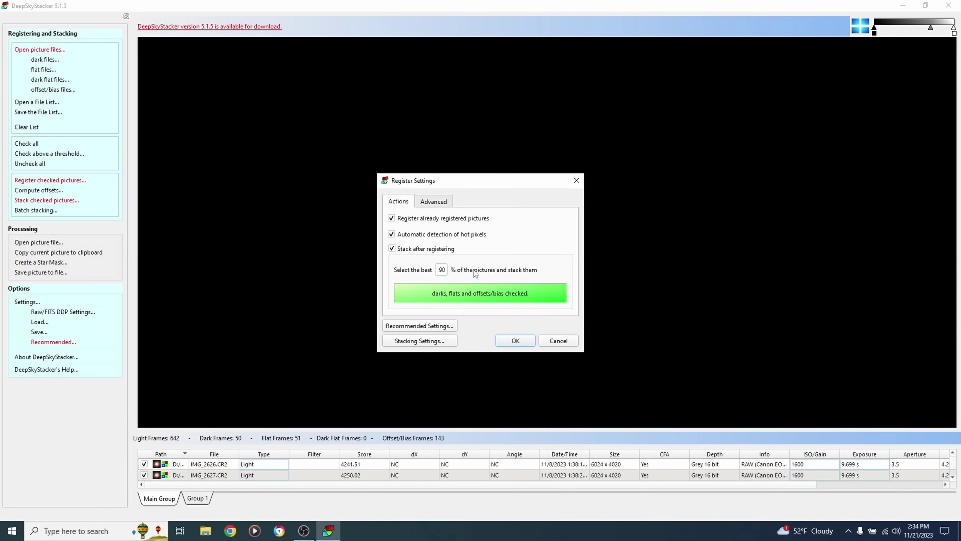
double_click(442, 270)
click(401, 327)
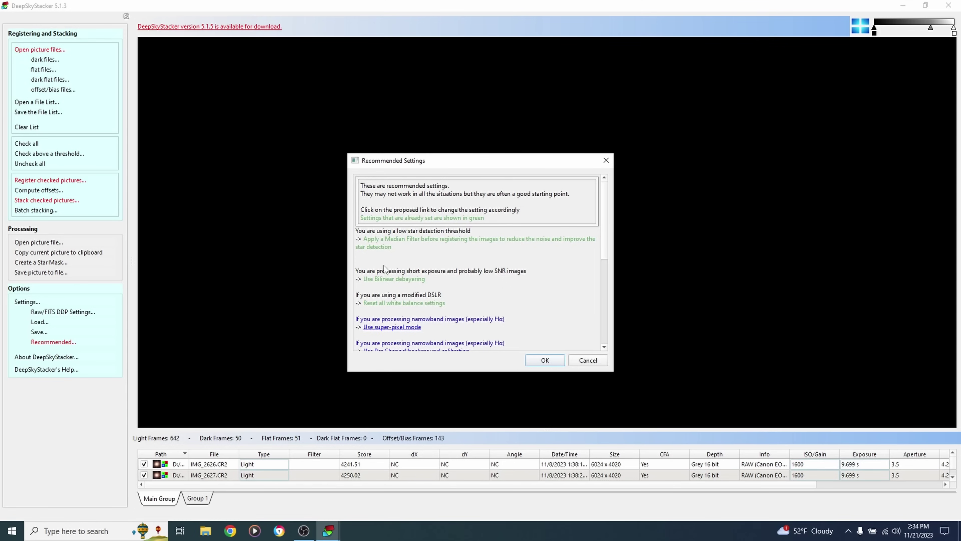
scroll(384, 265, down, 8)
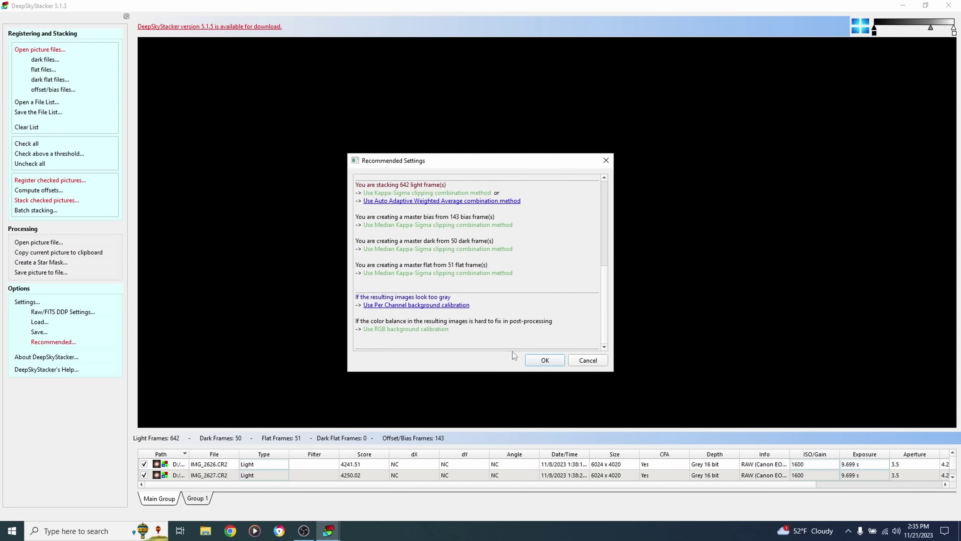
click(547, 361)
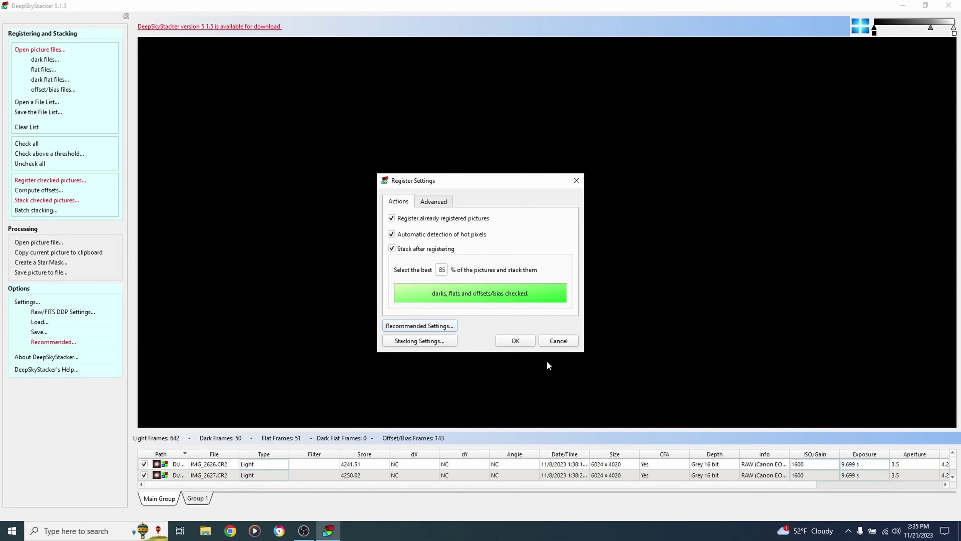
click(521, 341)
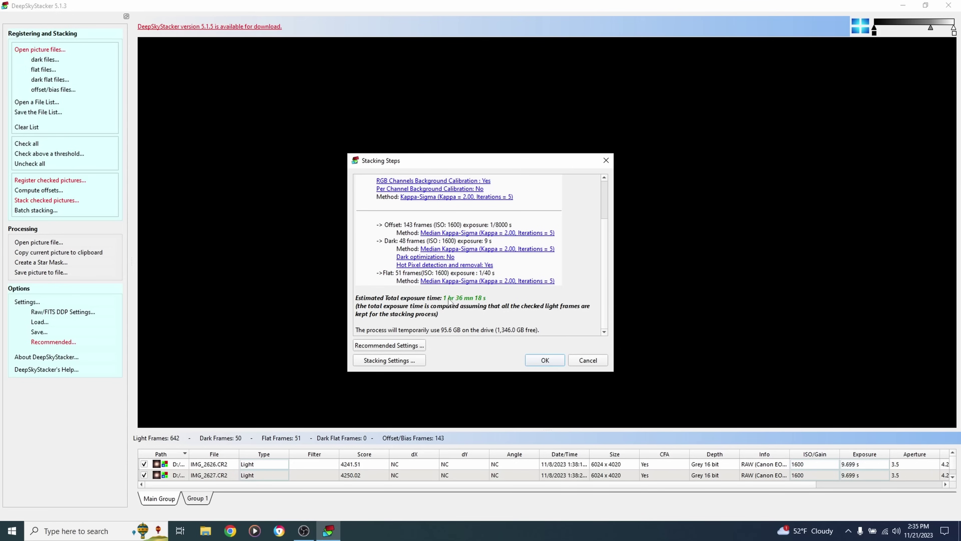
click(547, 359)
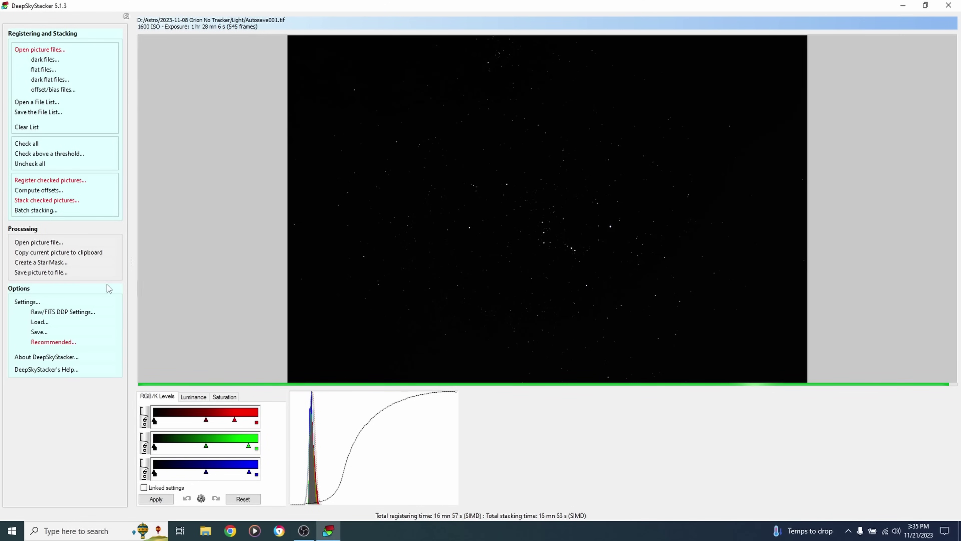
- Save the stacked picture in the Final folder as "Orion No Tracker For YouTube", an uncompressed 16-bit TIFF with adjustments embedded but not applied
click(38, 274)
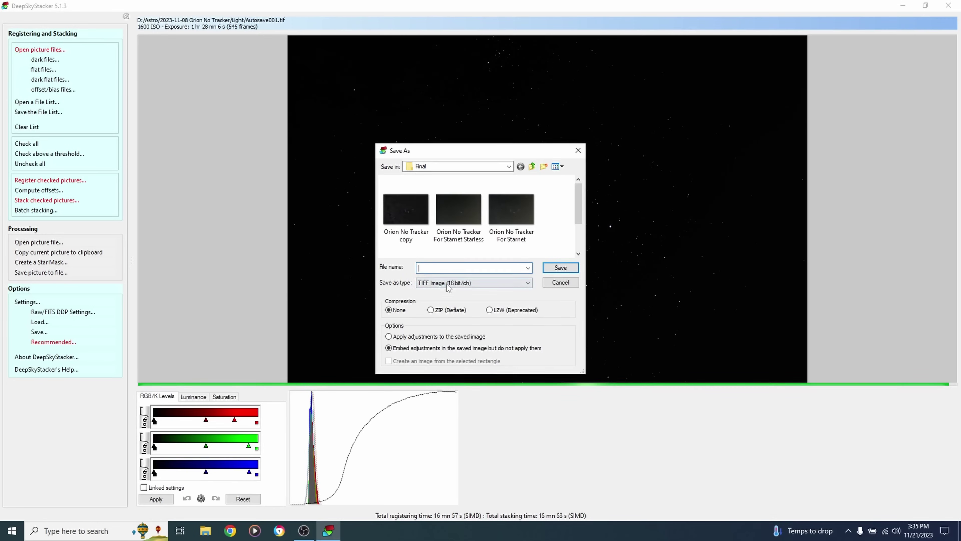
text(Orion )
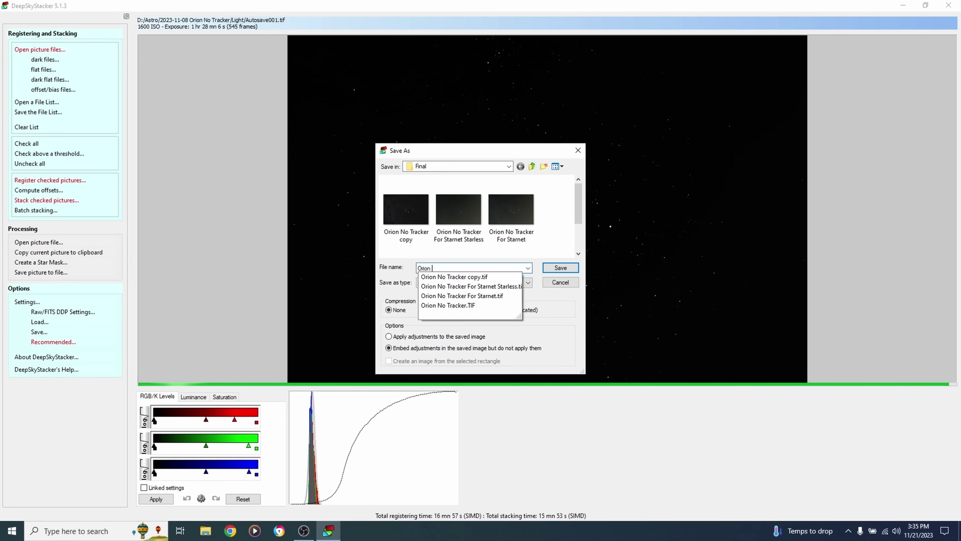
text(No Tracke)
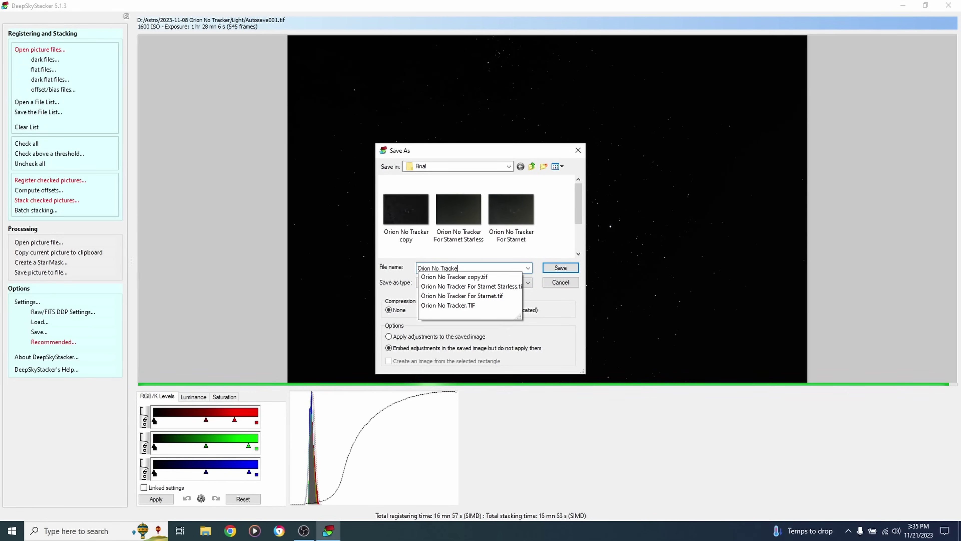
text(r For Yo)
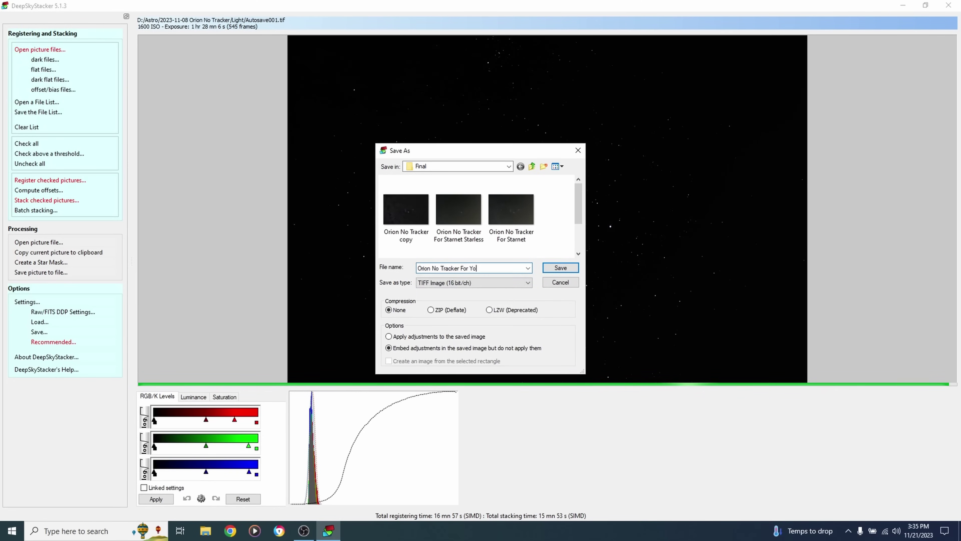
text(uTube)
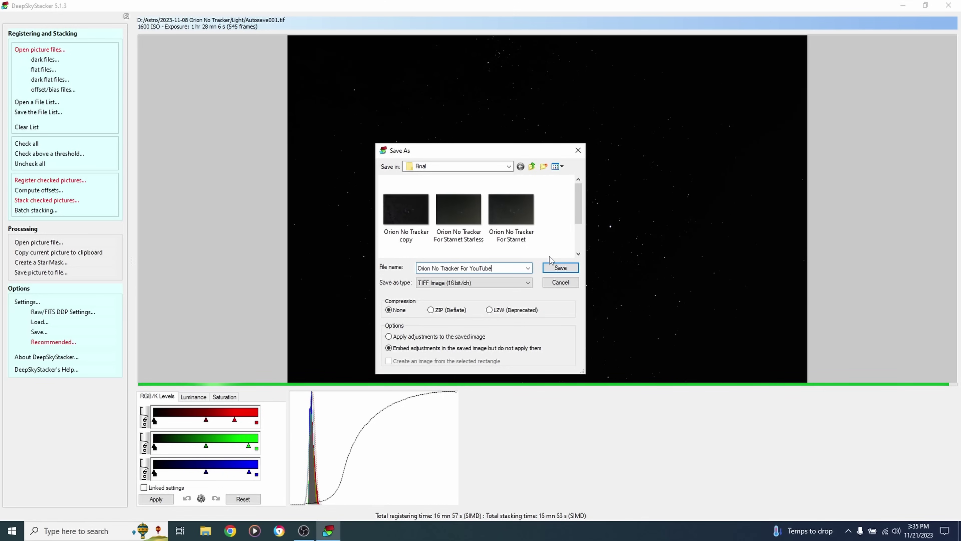
click(561, 268)
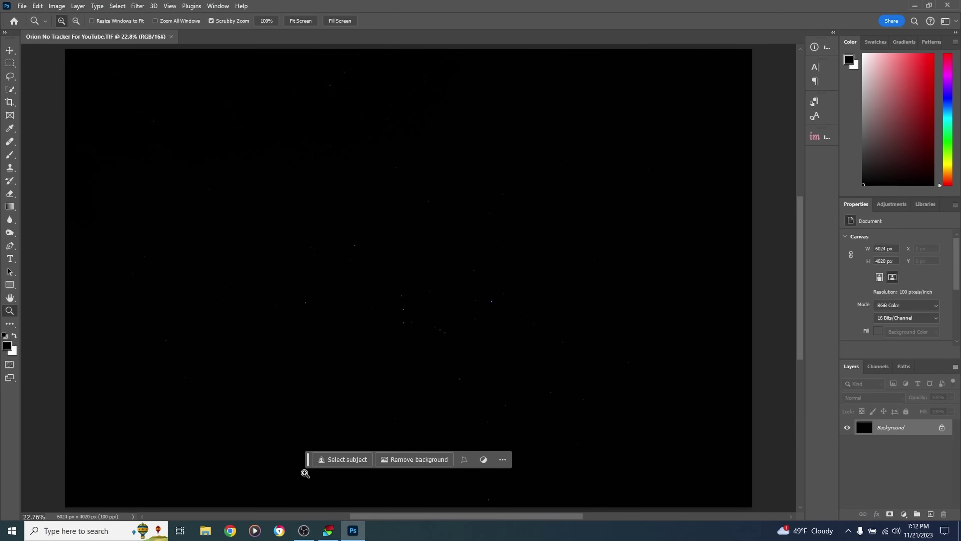
- In Photoshop, move the contextual task bar down out of the way and duplicate the Background layer of the stacked Orion image
drag(308, 462, 295, 506)
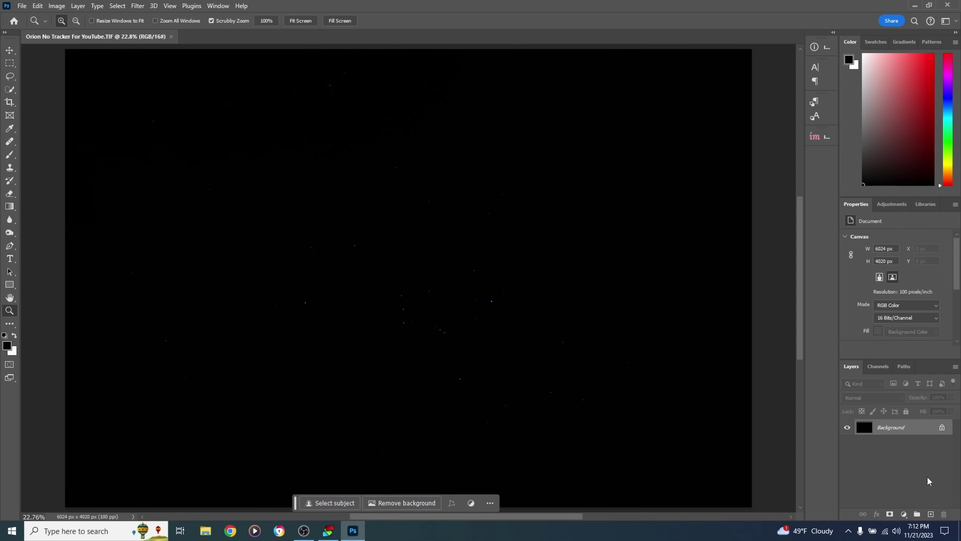
right_click(895, 431)
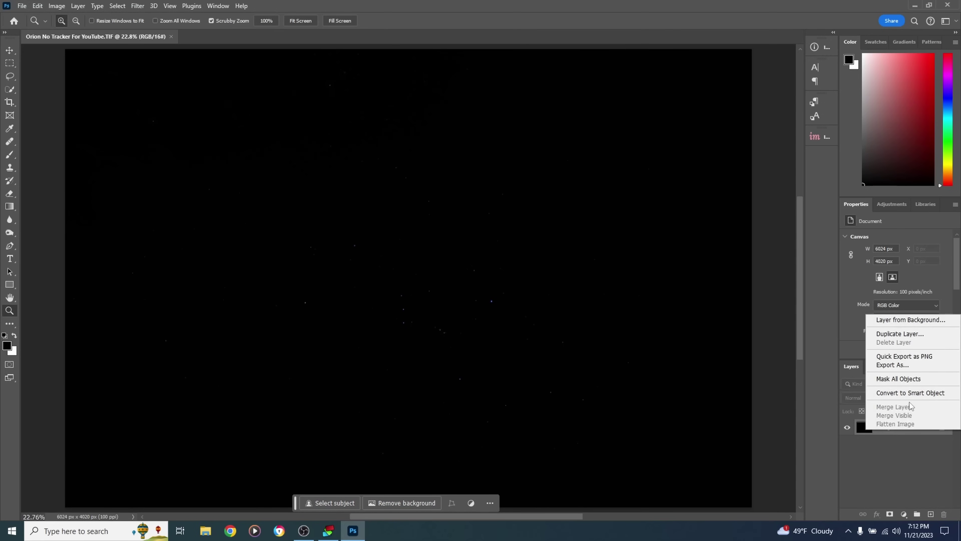
click(880, 467)
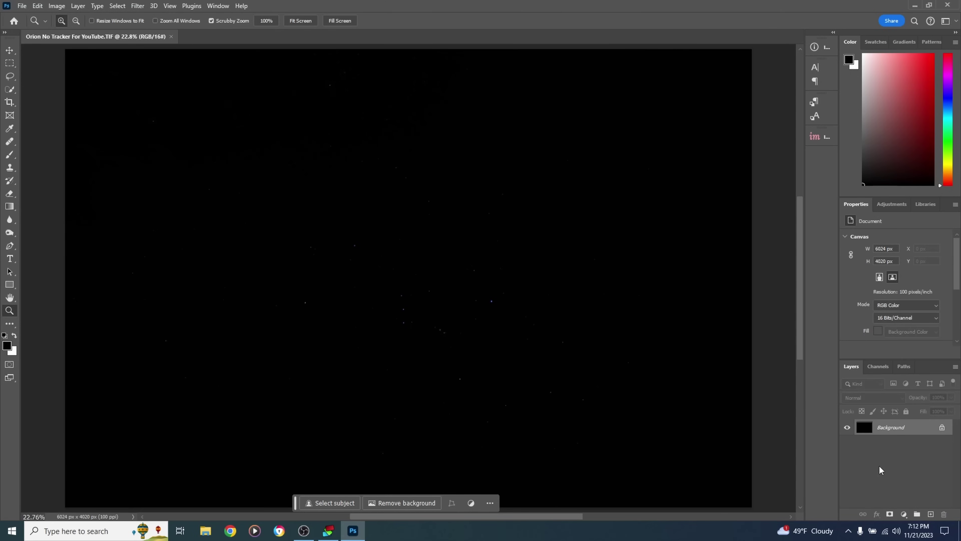
key(ctrl+j)
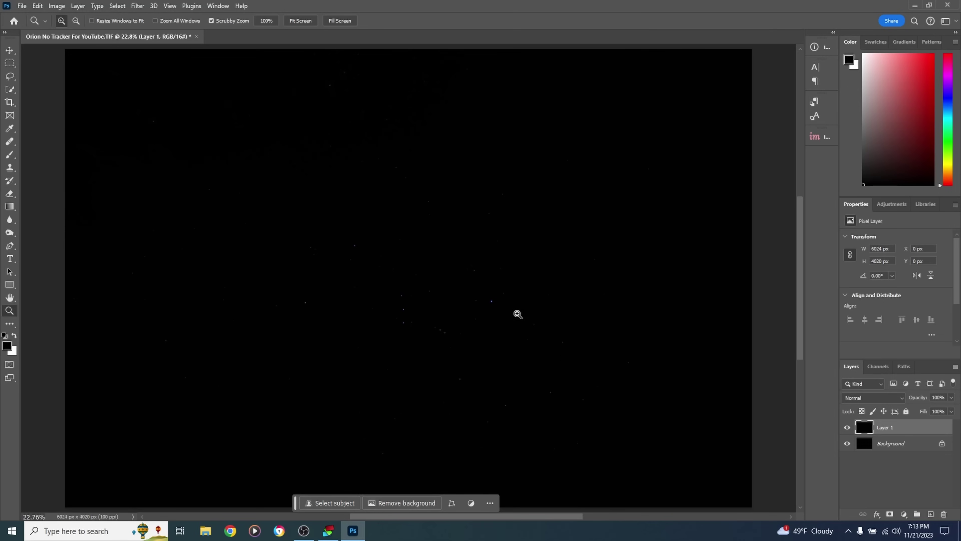
- Brighten the duplicated layer with a Levels adjustment, setting the RGB midtone input to 4.80
click(59, 10)
mouse_move(88, 37)
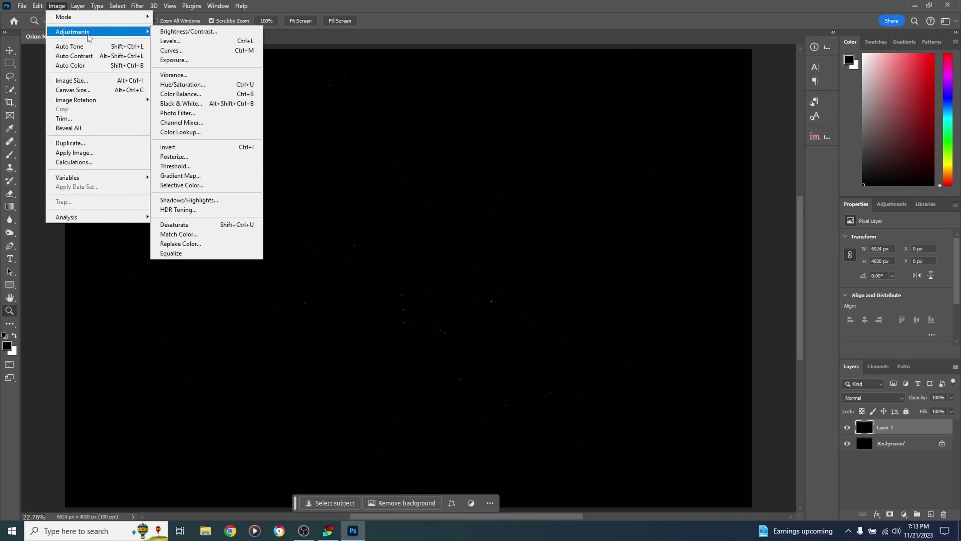
click(380, 5)
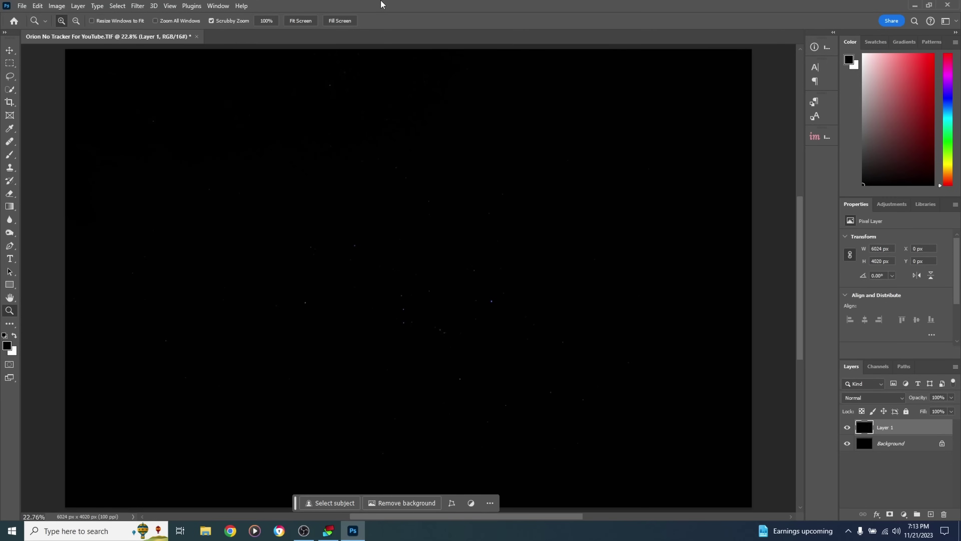
key(ctrl+l)
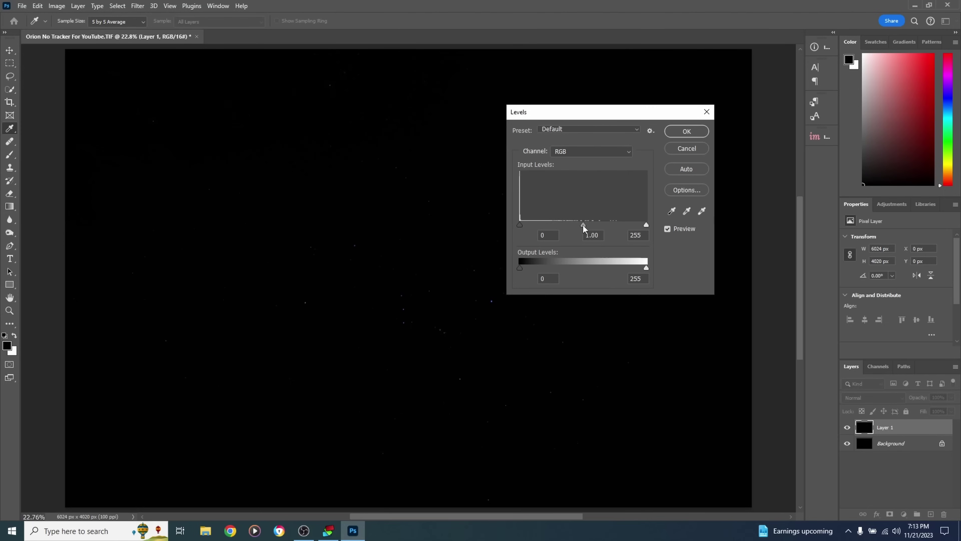
drag(582, 225, 525, 220)
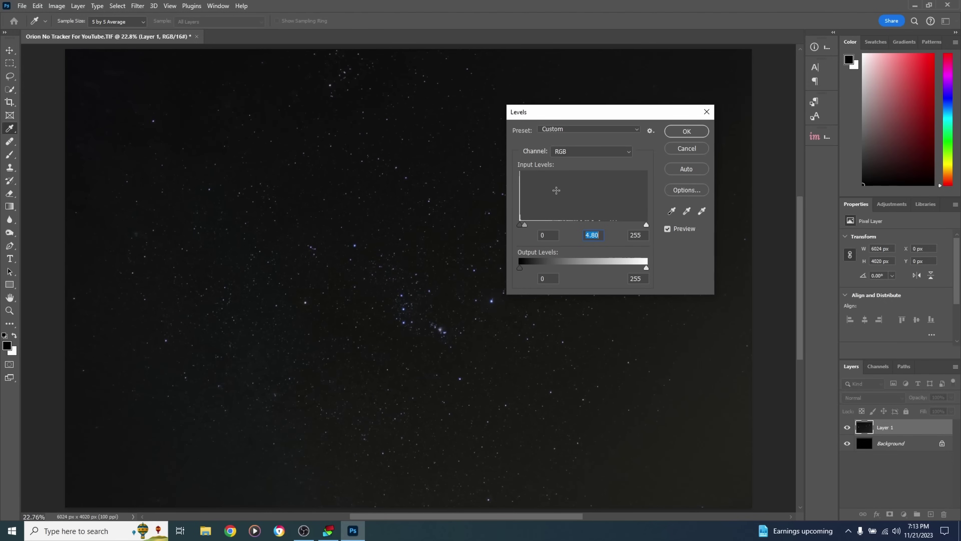
click(685, 132)
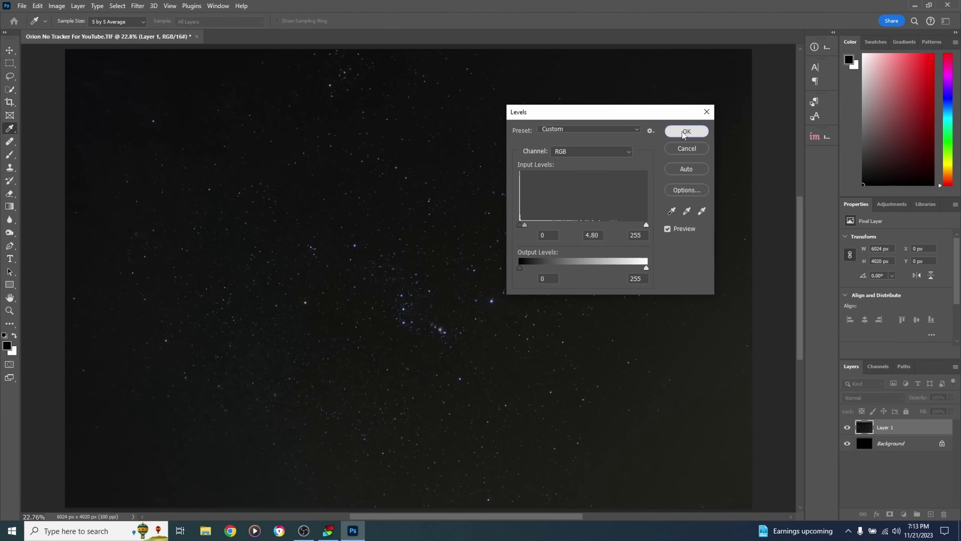
key(z)
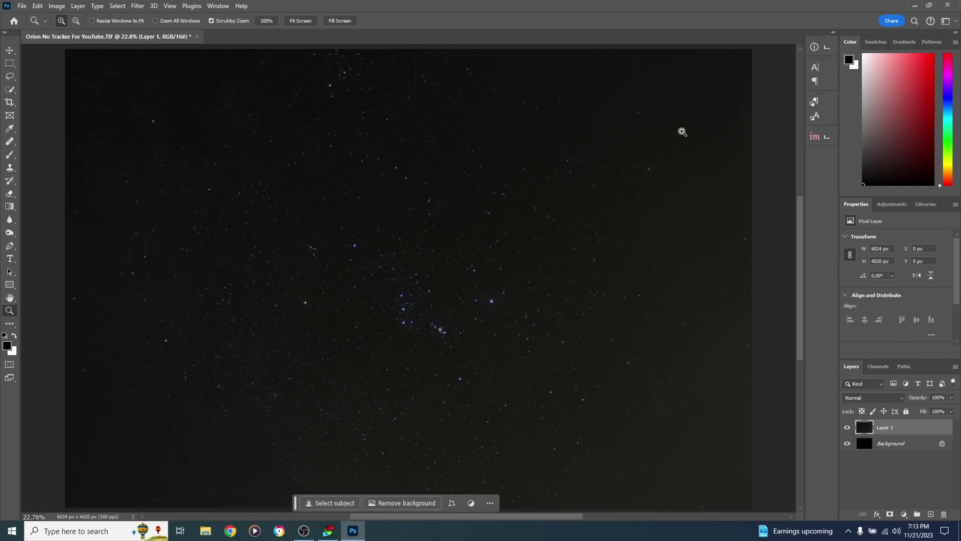
- Stretch the same layer again with a second Levels adjustment, setting the RGB midtone input to 1.53
key(ctrl+l)
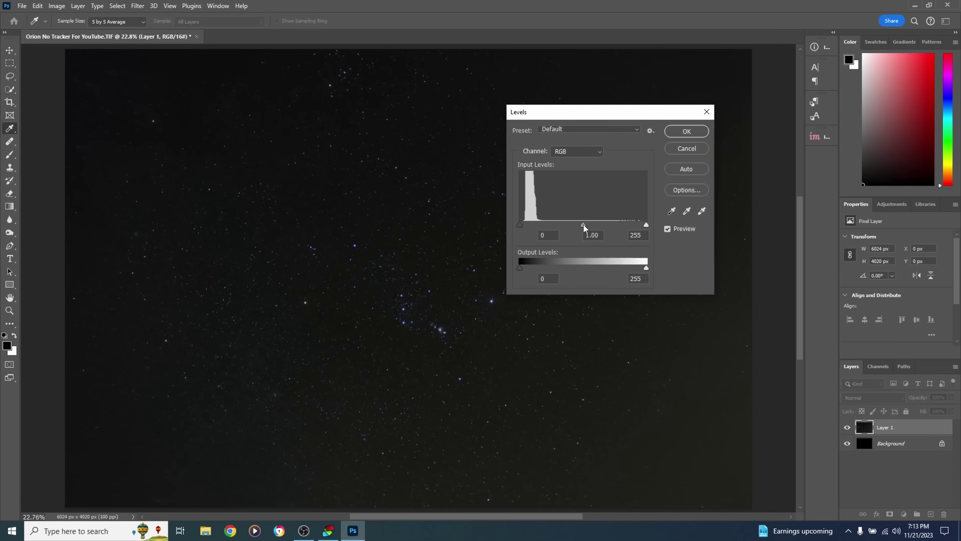
drag(583, 224, 564, 222)
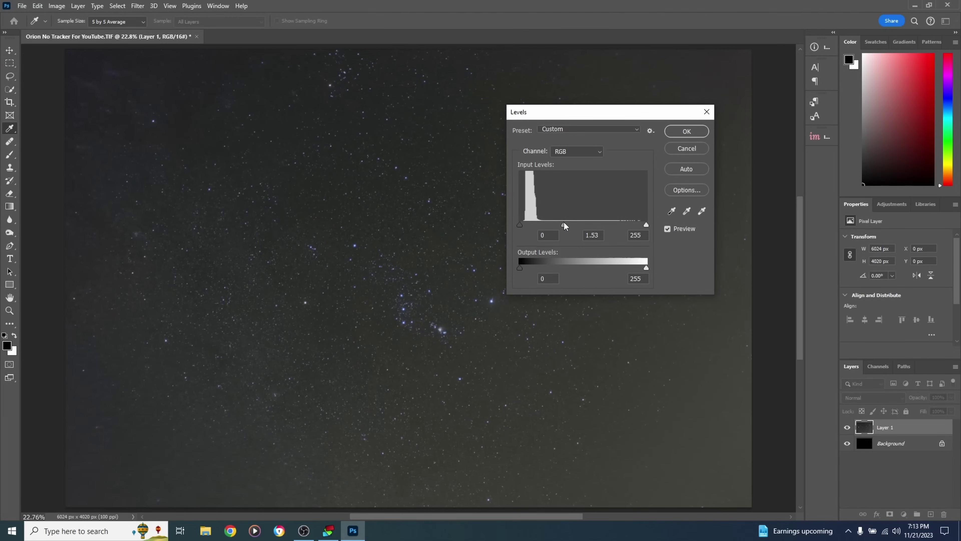
click(681, 131)
key(z)
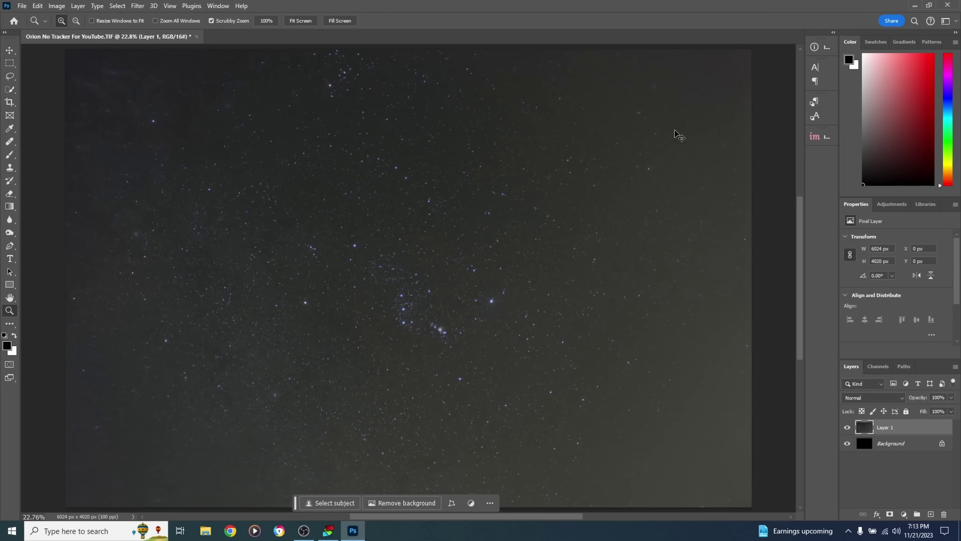
- Darken the sky background with another Levels adjustment, raising the RGB black input level to 19
key(ctrl+l)
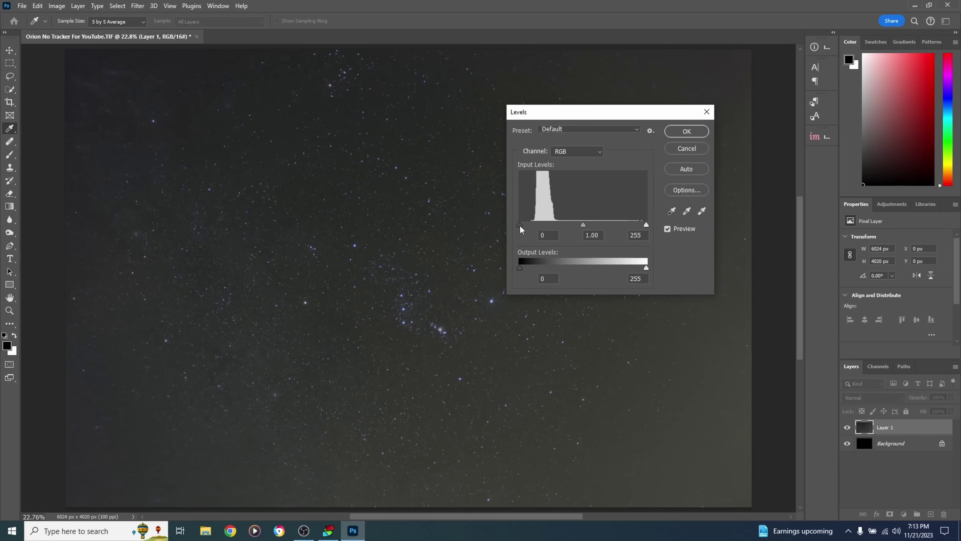
drag(520, 224, 521, 226)
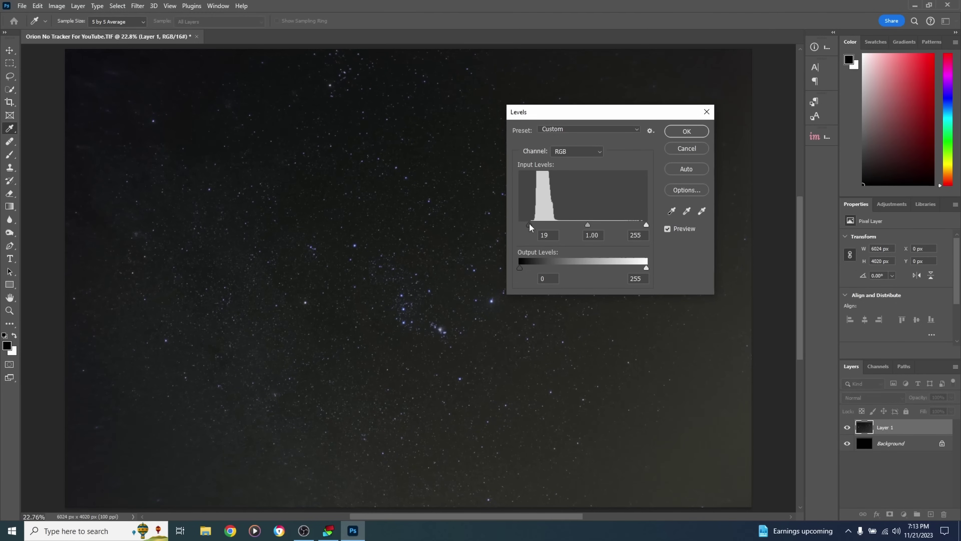
click(529, 223)
click(683, 132)
key(z)
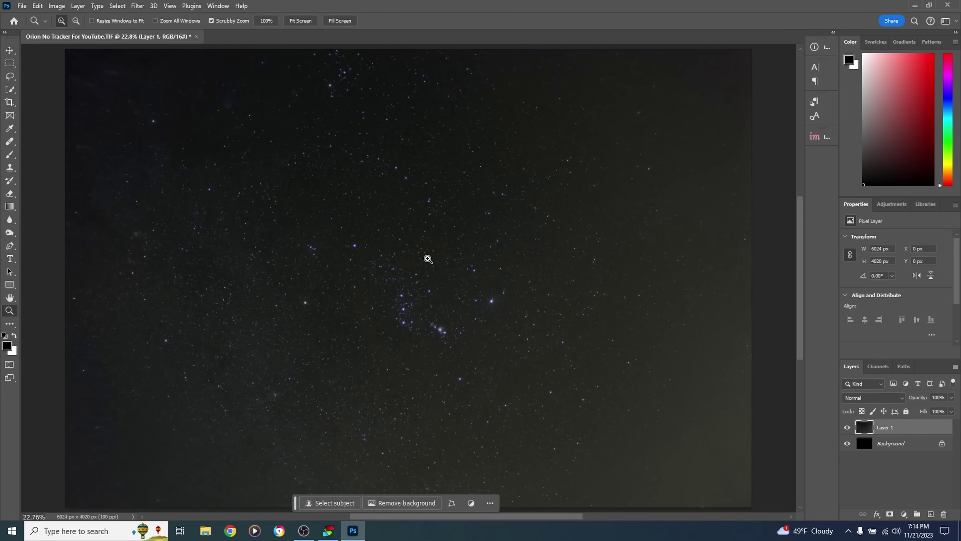
- Crop the edges evenly at the original ratio, keeping Orion in the frame, to about 4958 x 3308 px
click(10, 103)
drag(408, 49, 406, 76)
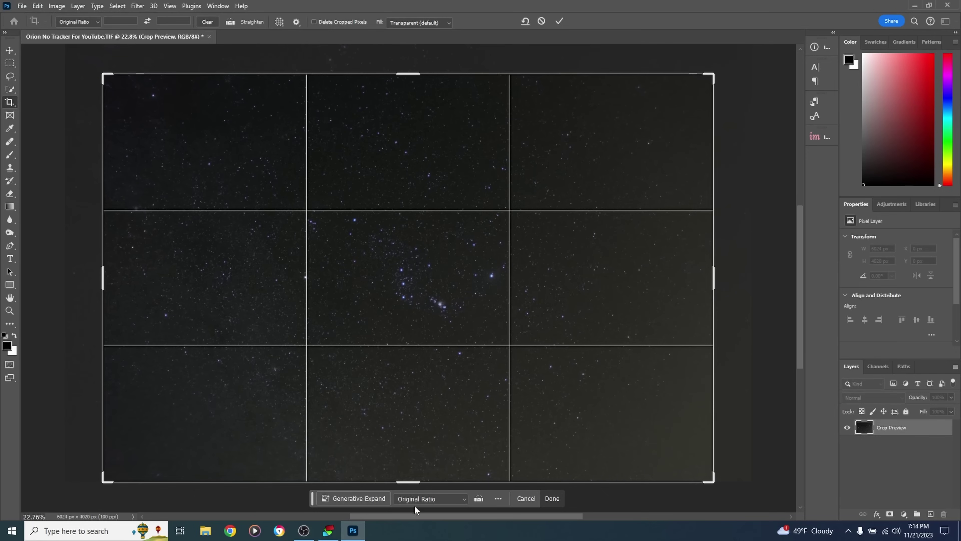
drag(411, 477, 412, 466)
mouse_move(409, 303)
mouse_down()
mouse_move(409, 285)
mouse_move(408, 310)
mouse_up()
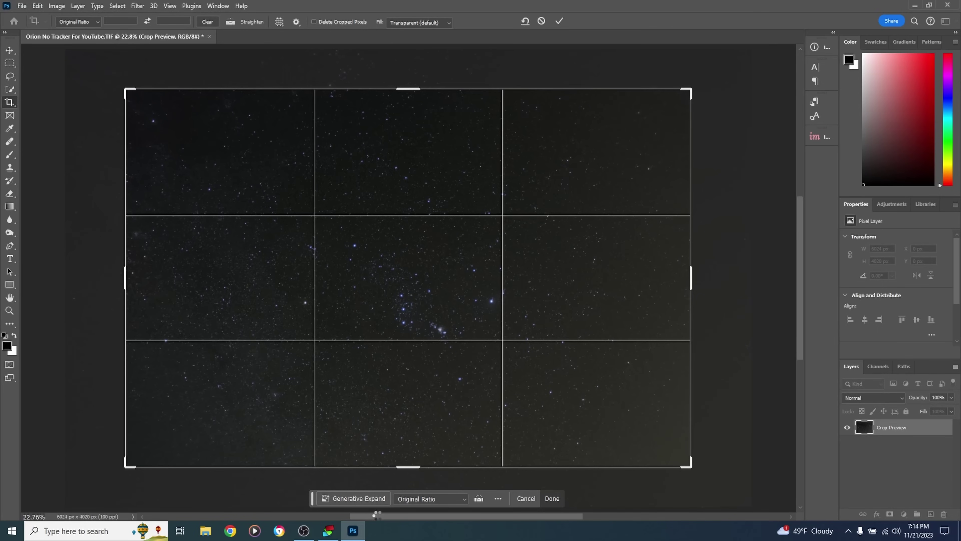
key(Return)
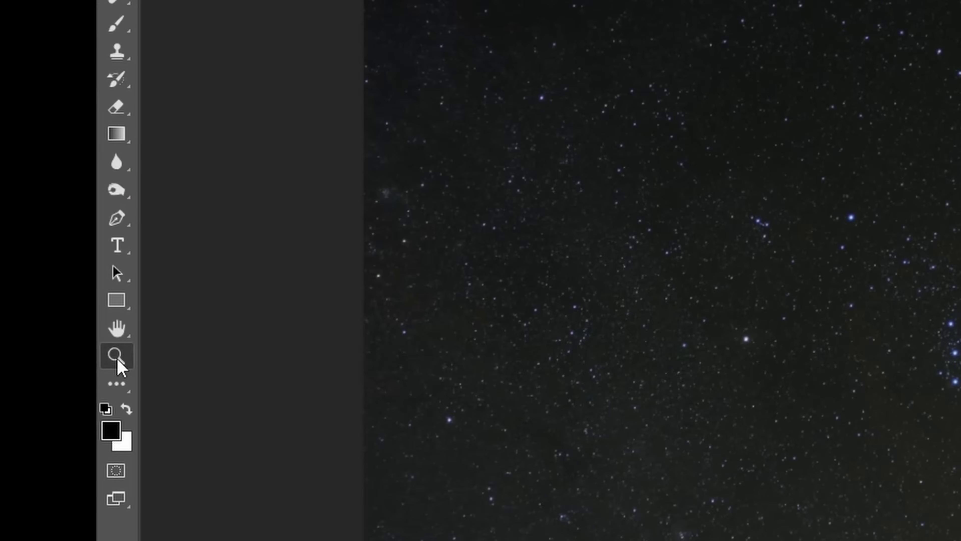
click(9, 310)
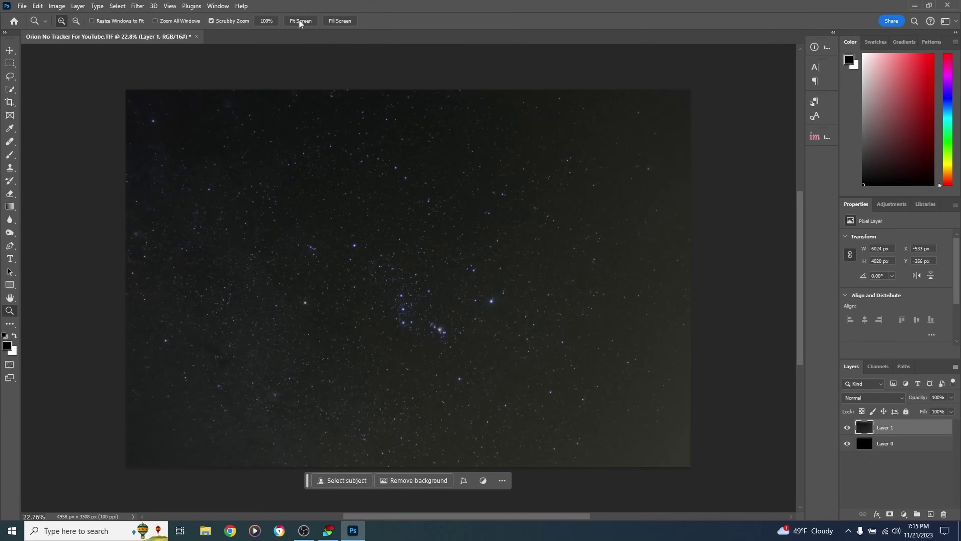
click(299, 21)
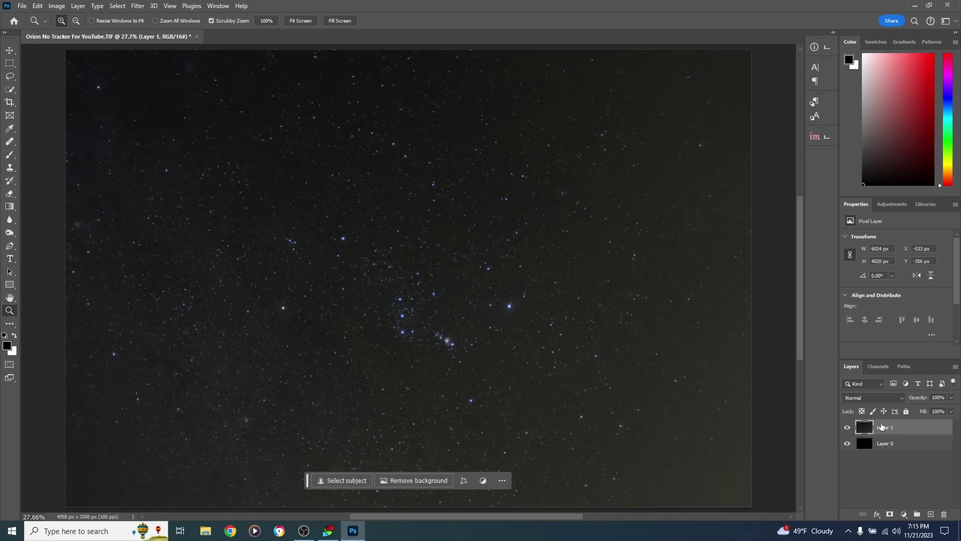
- Stamp all visible layers into a new top layer and name it "stars"
key(ctrl+alt+shift+e)
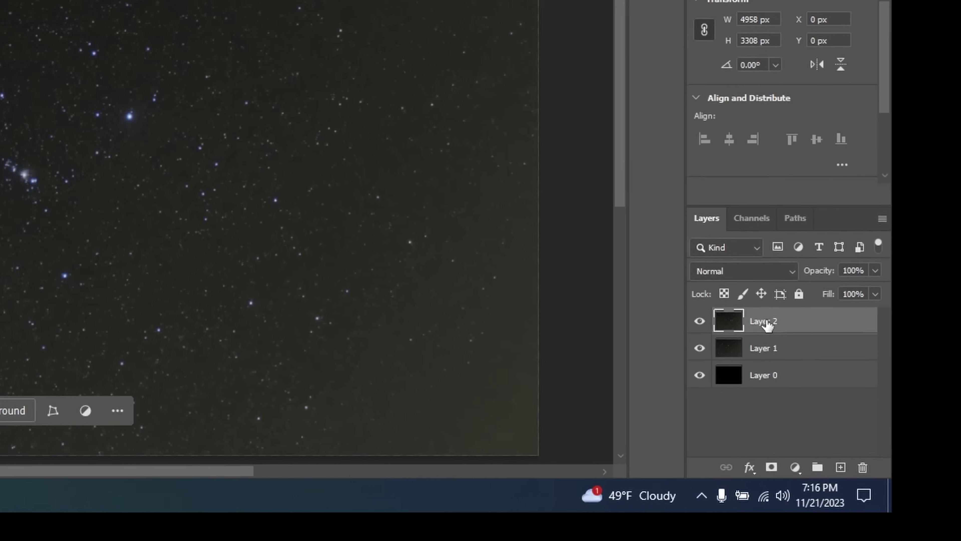
double_click(795, 346)
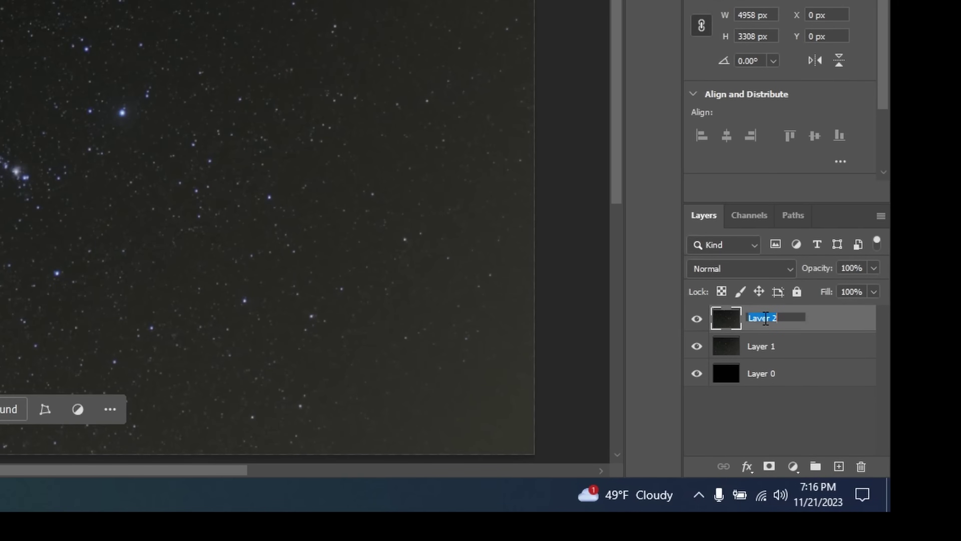
text(stars)
key(Return)
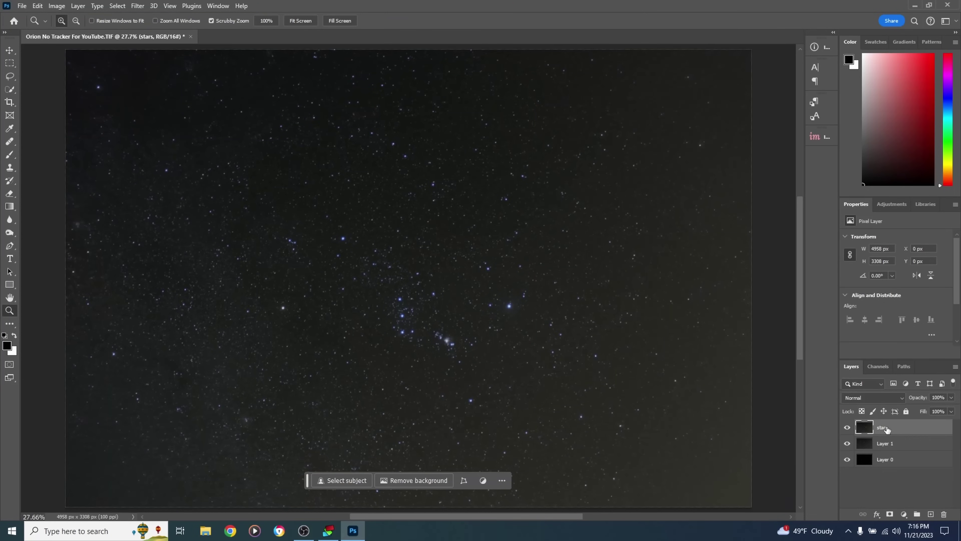
- Save a copy in the For Starnet folder as "Orion No Tracker For Starnet", an uncompressed TIFF without layers
click(22, 5)
click(64, 139)
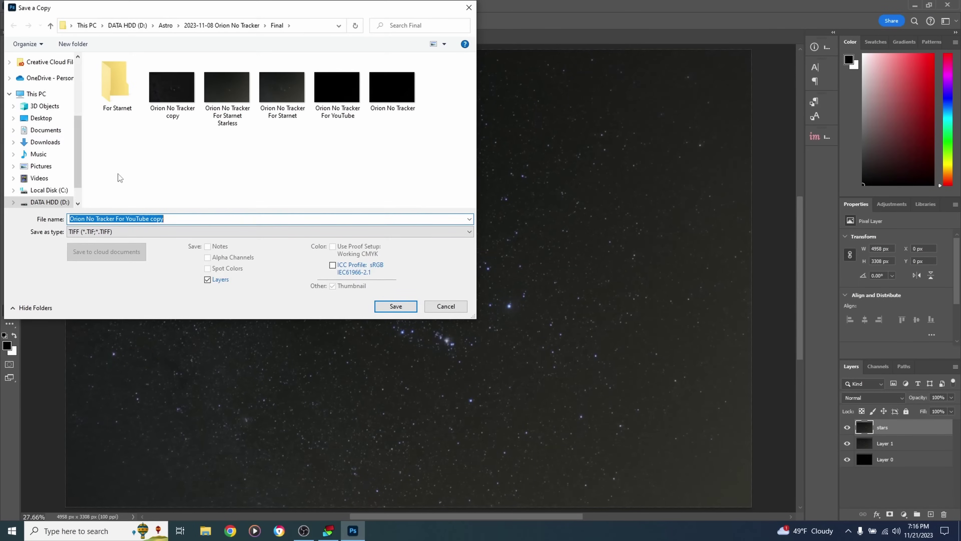
double_click(117, 93)
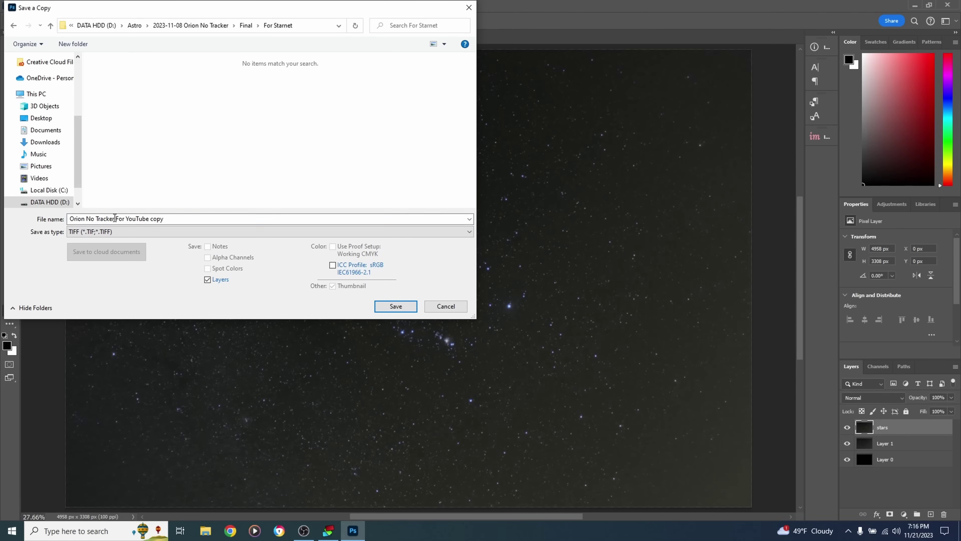
drag(175, 219, 126, 219)
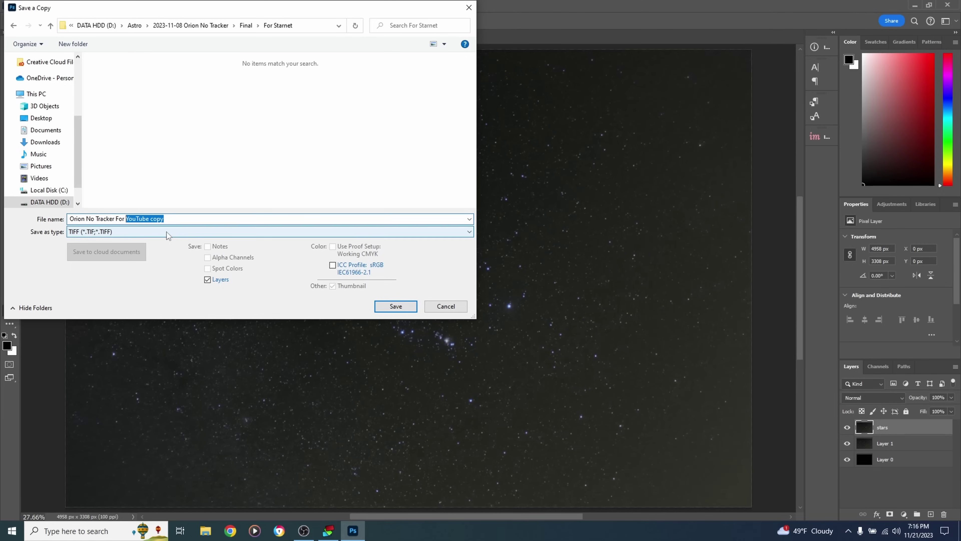
text(Starnet)
click(207, 279)
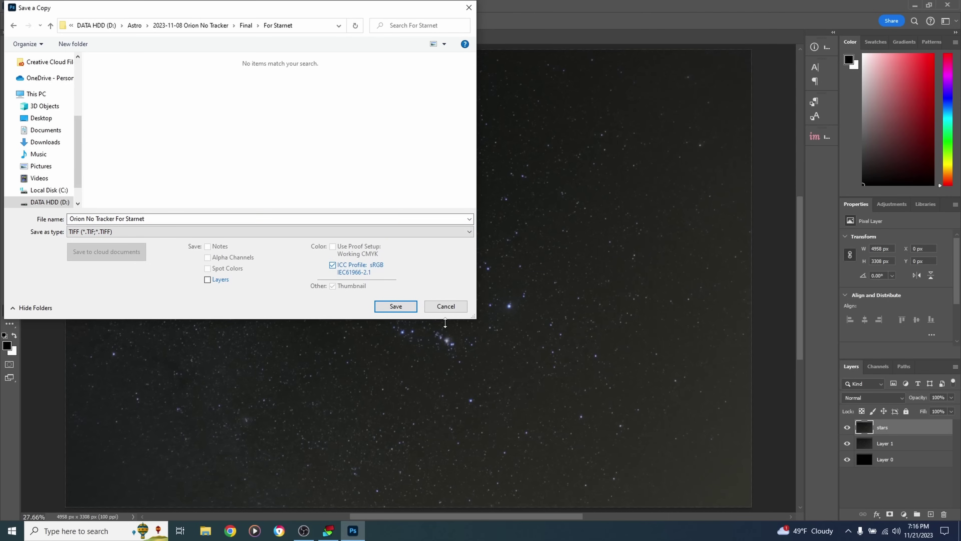
click(410, 308)
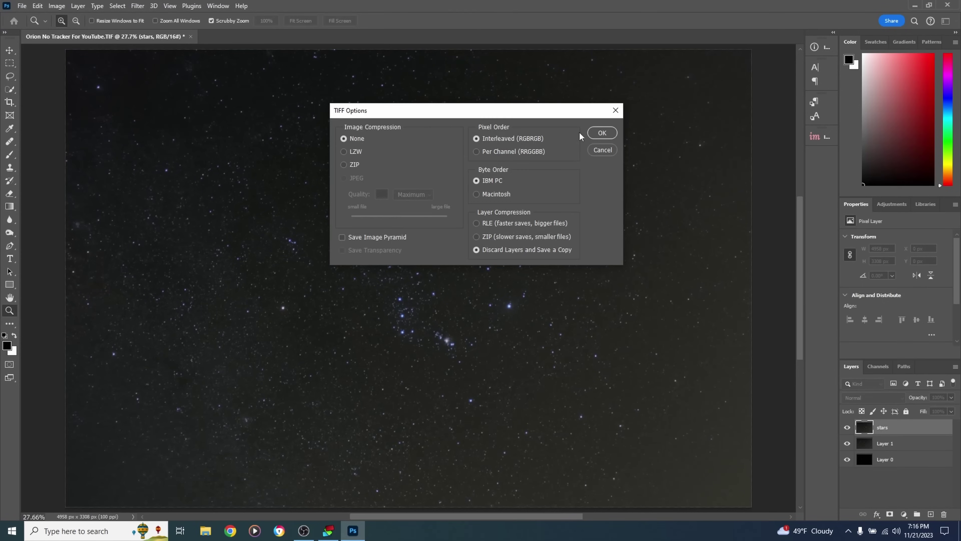
click(602, 133)
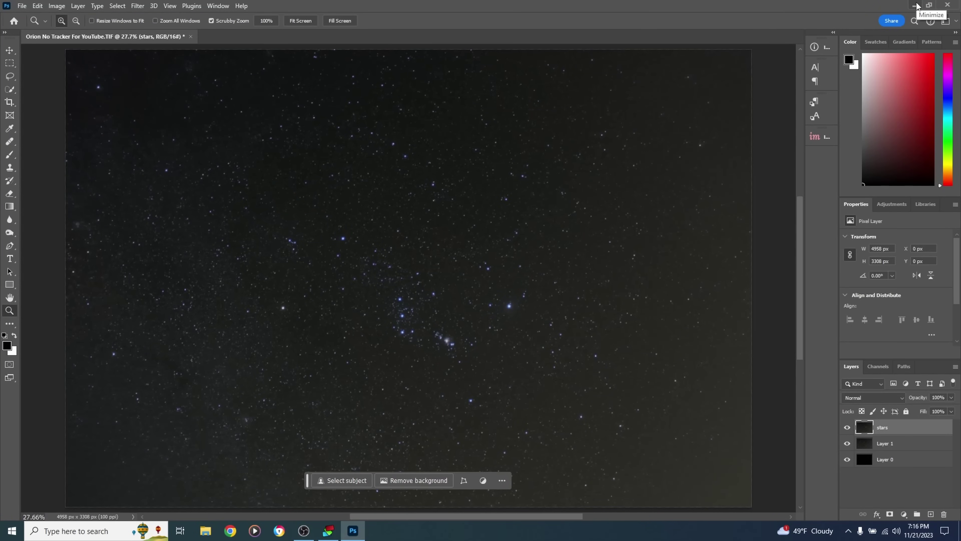
- Minimize Photoshop, open the StarNetv2GUI_Win folder from the desktop and launch starnetGUI
click(916, 6)
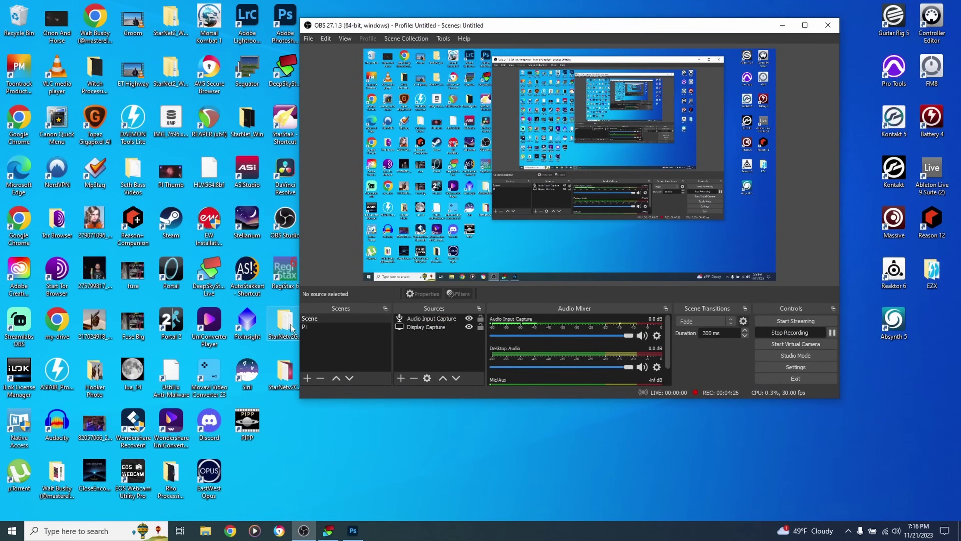
double_click(292, 326)
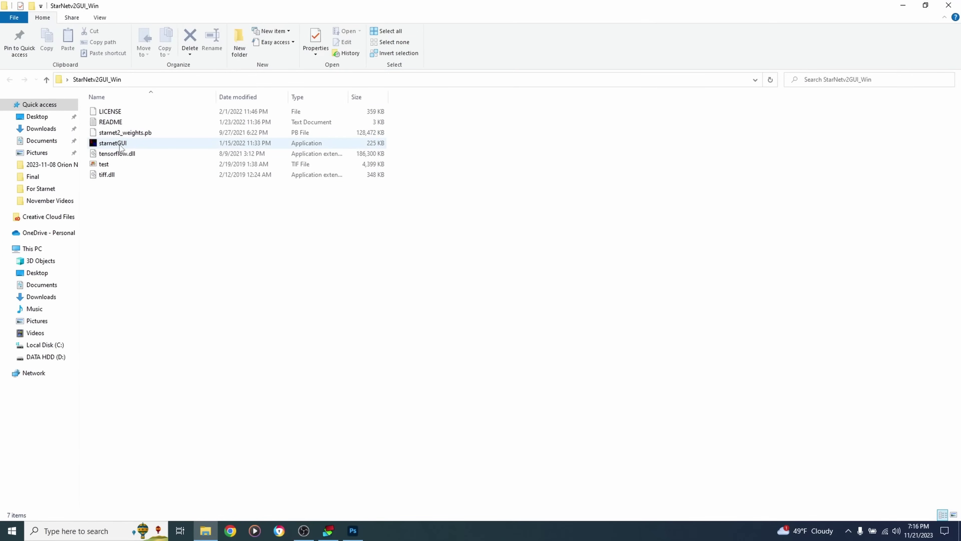
double_click(104, 144)
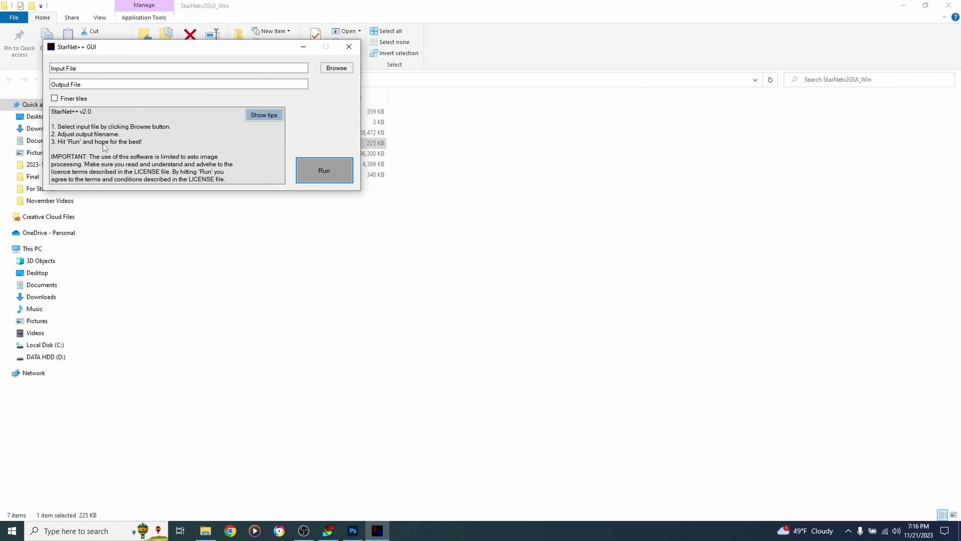
- Load "Orion No Tracker For Starnet" as the StarNet input, add "Starless" to the output file name and run the star removal
click(109, 82)
click(337, 68)
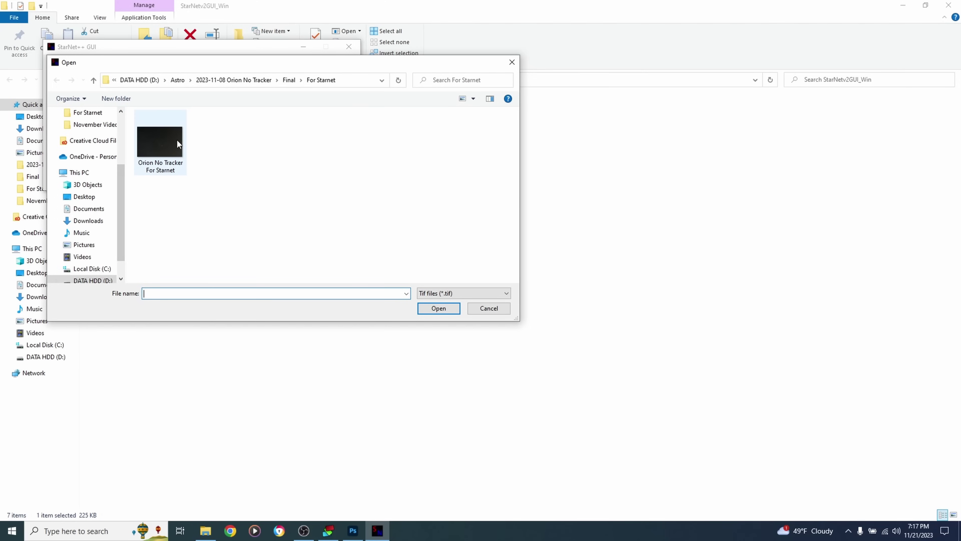
click(158, 156)
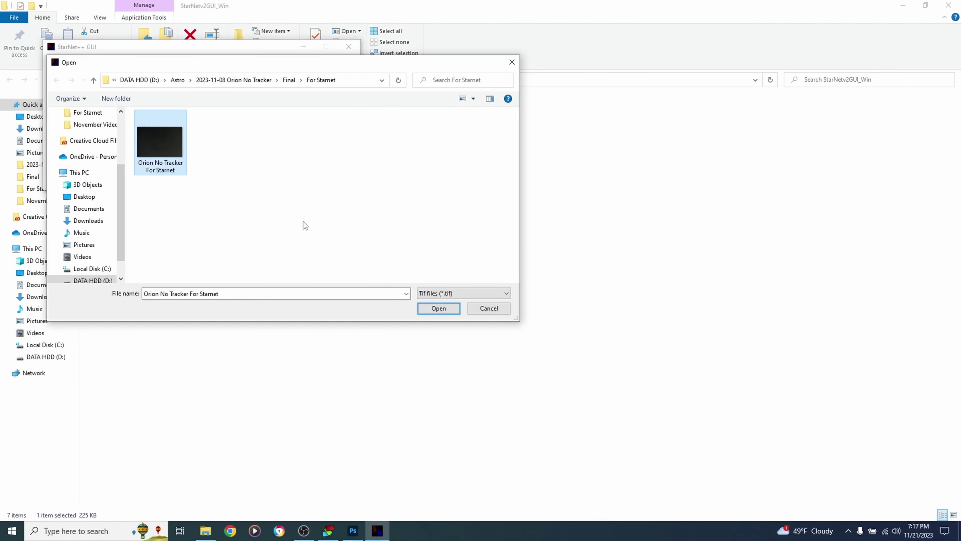
click(437, 309)
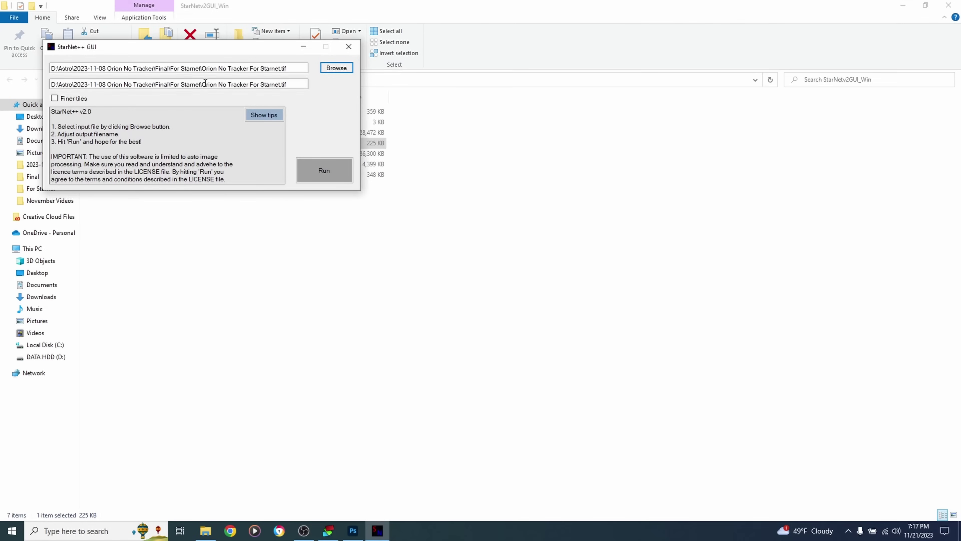
click(280, 85)
text(Starless)
click(328, 172)
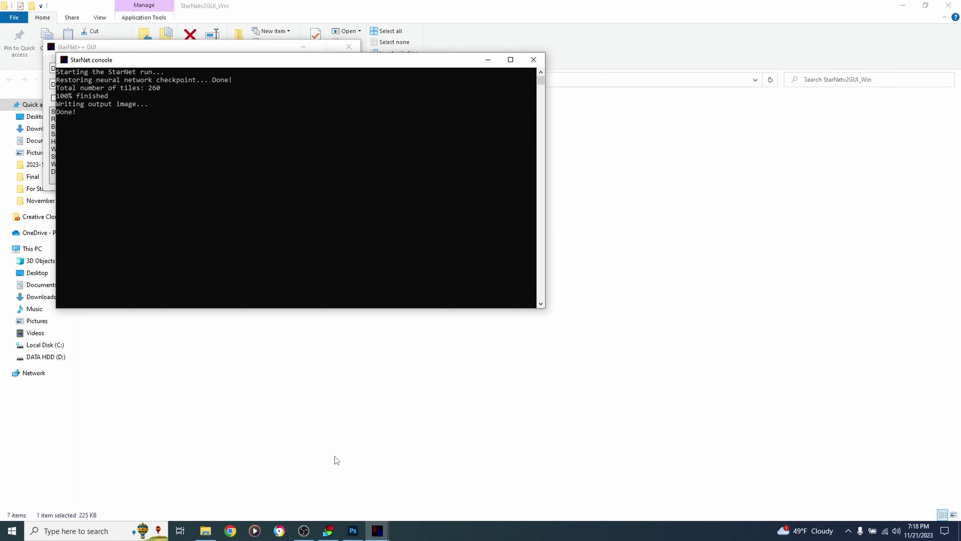
- Switch to Photoshop and open the "Orion No Tracker For Starnet Starless" image from the For Starnet folder
click(353, 531)
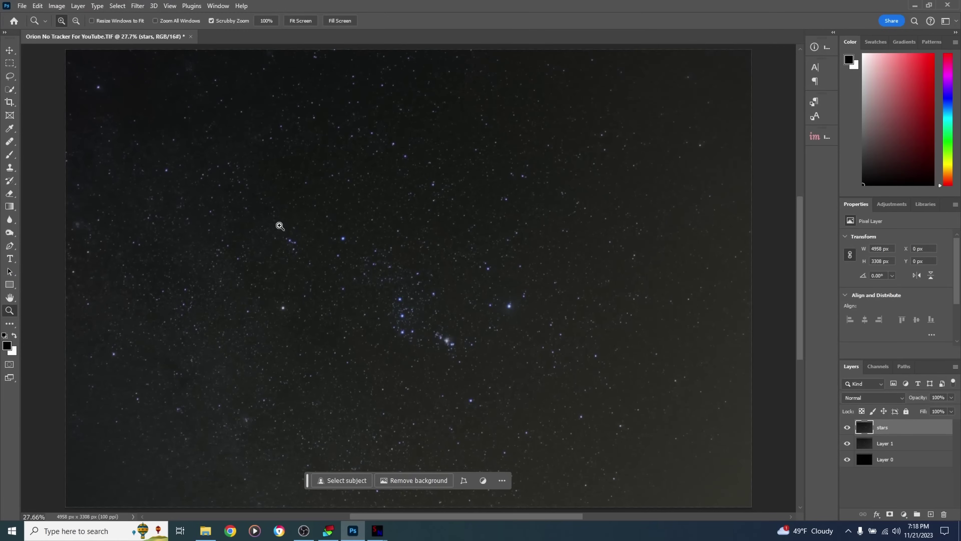
click(22, 6)
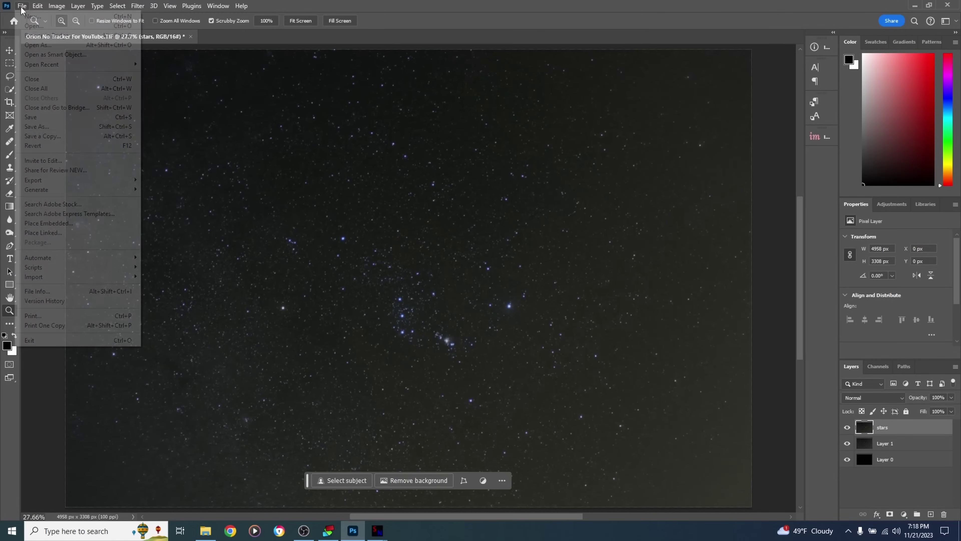
click(26, 26)
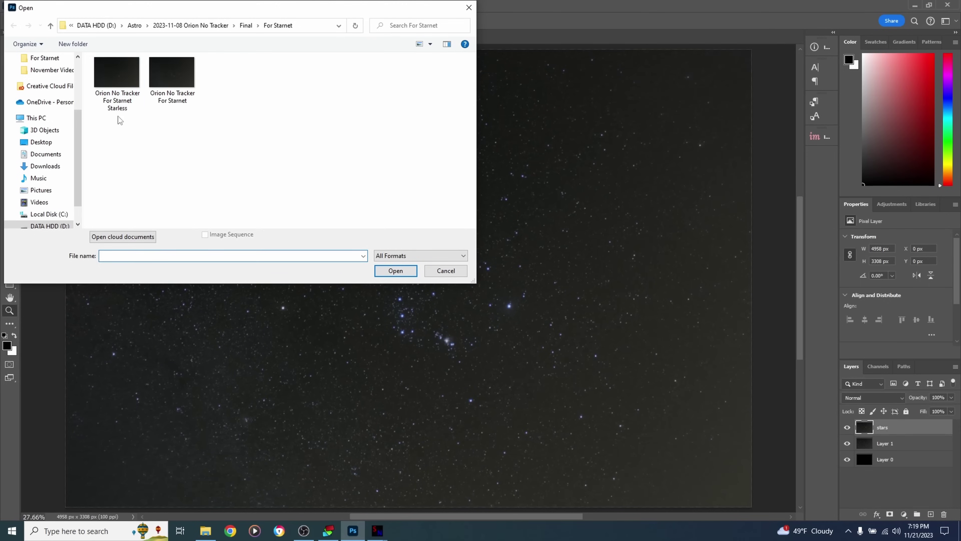
click(113, 78)
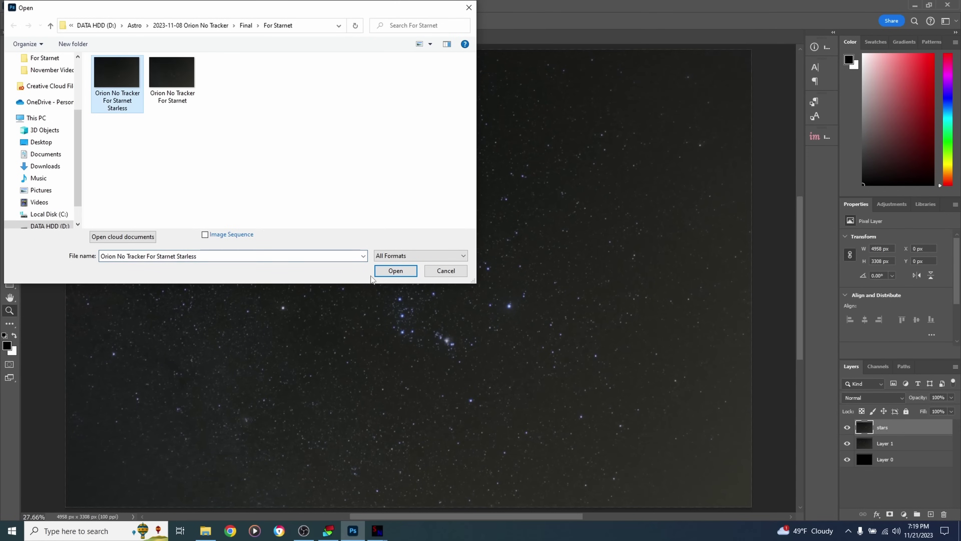
click(382, 271)
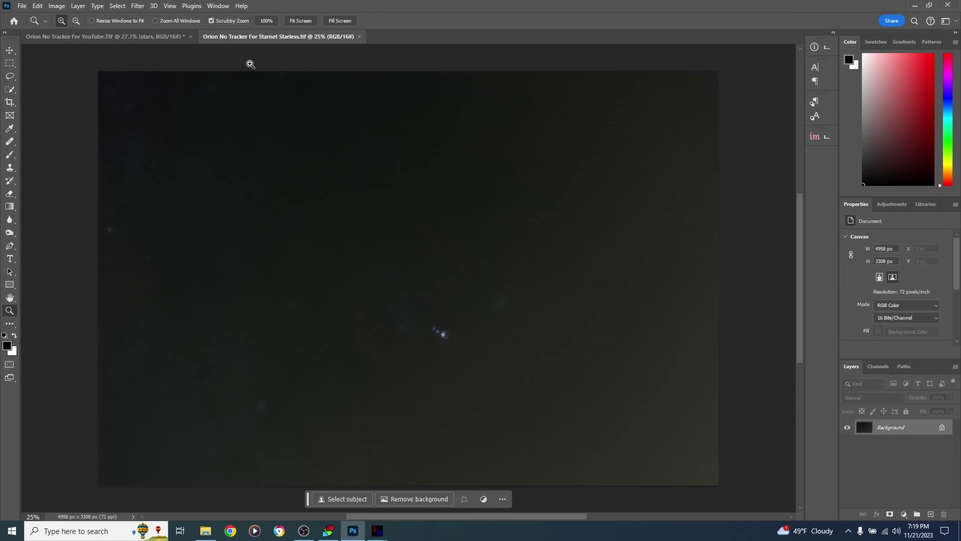
- Copy the entire starless image into the "Orion No Tracker For YouTube" document as a new top layer named "starless"
click(104, 36)
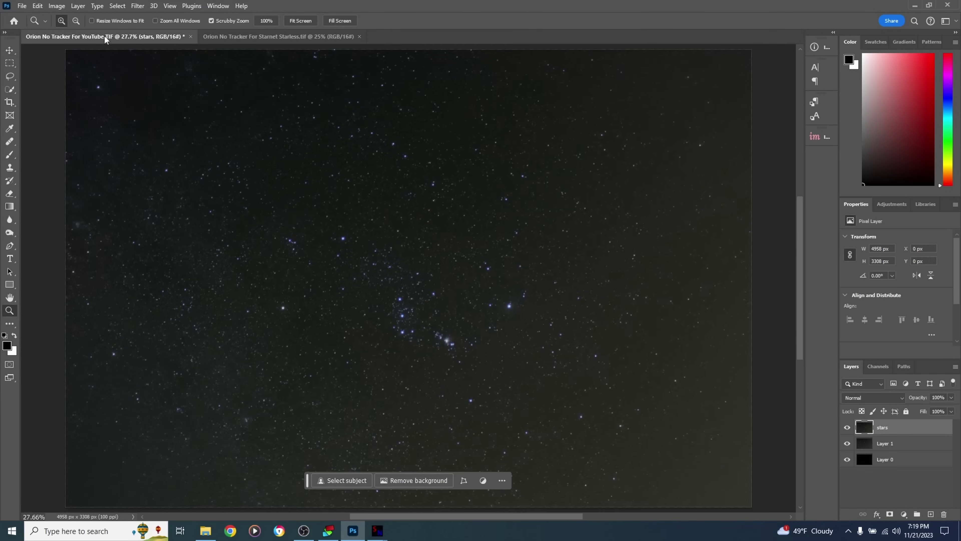
click(258, 37)
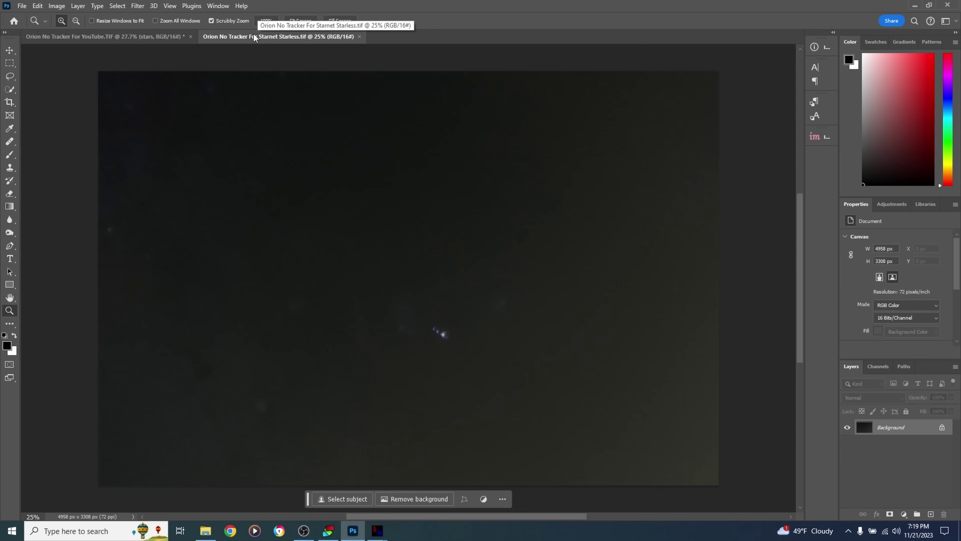
key(ctrl+a)
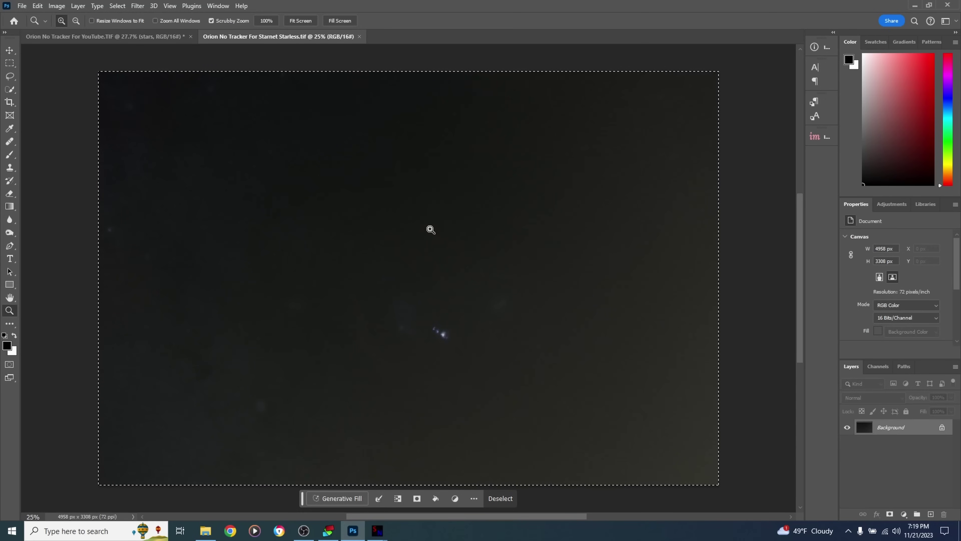
click(135, 36)
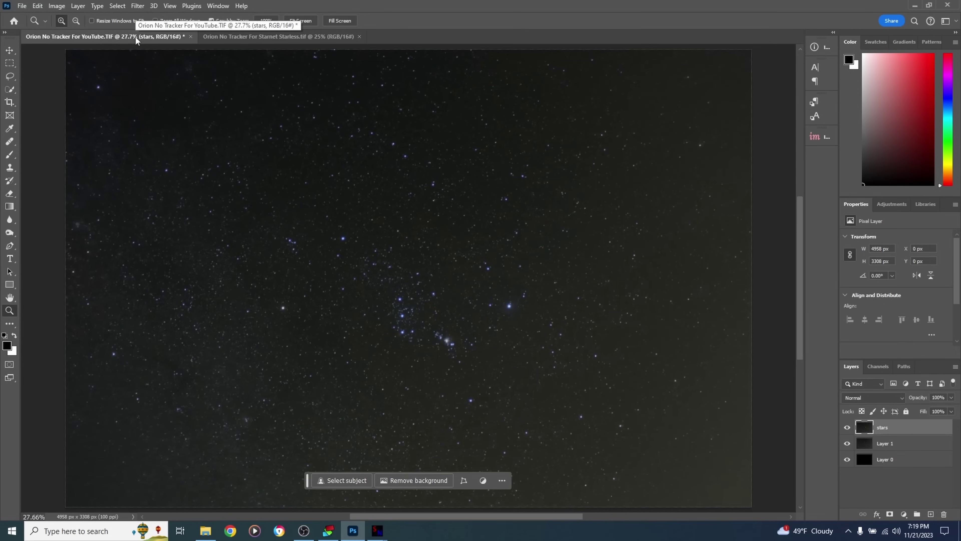
key(ctrl+v)
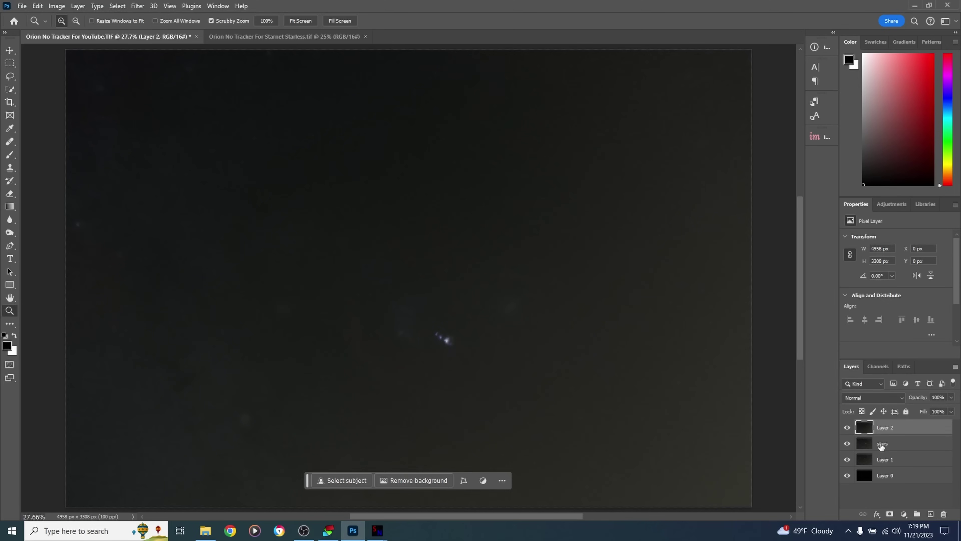
double_click(886, 428)
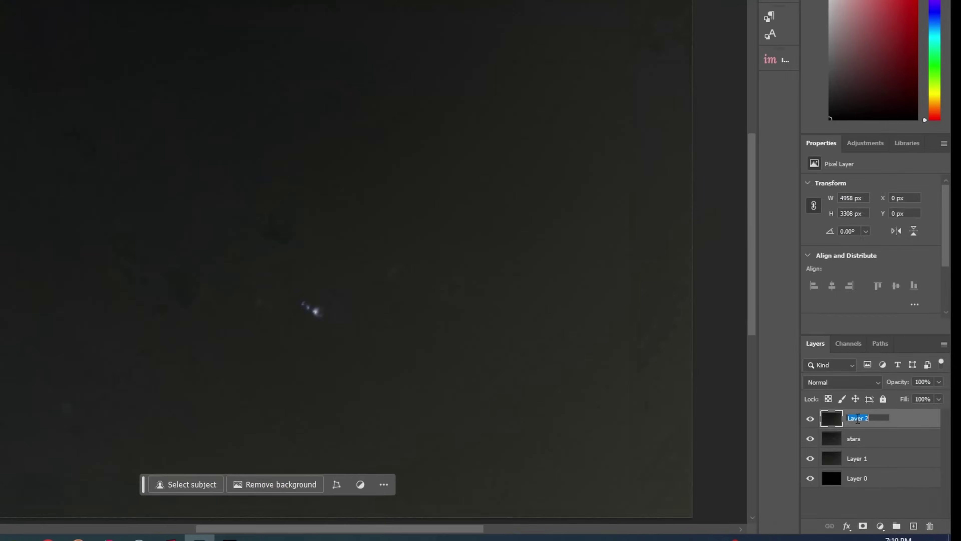
text(starless)
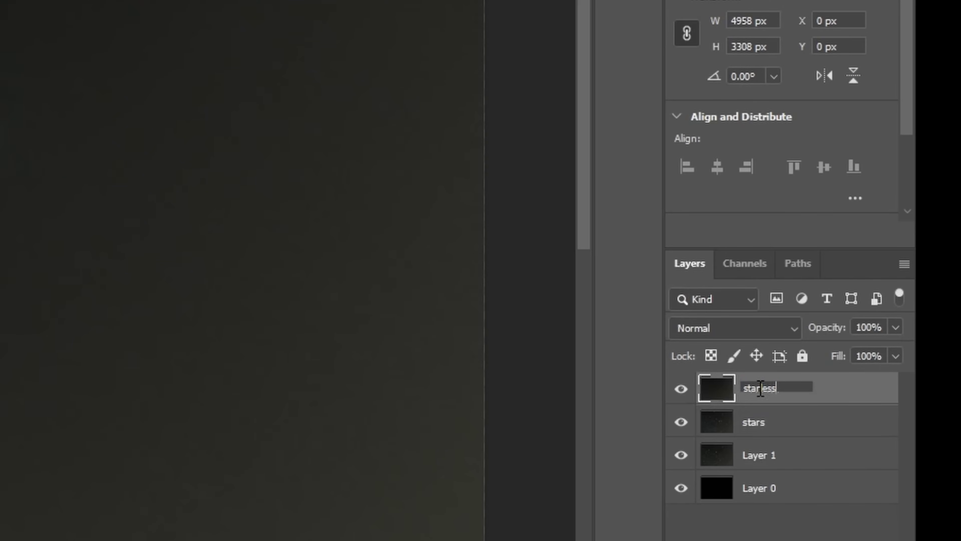
key(Return)
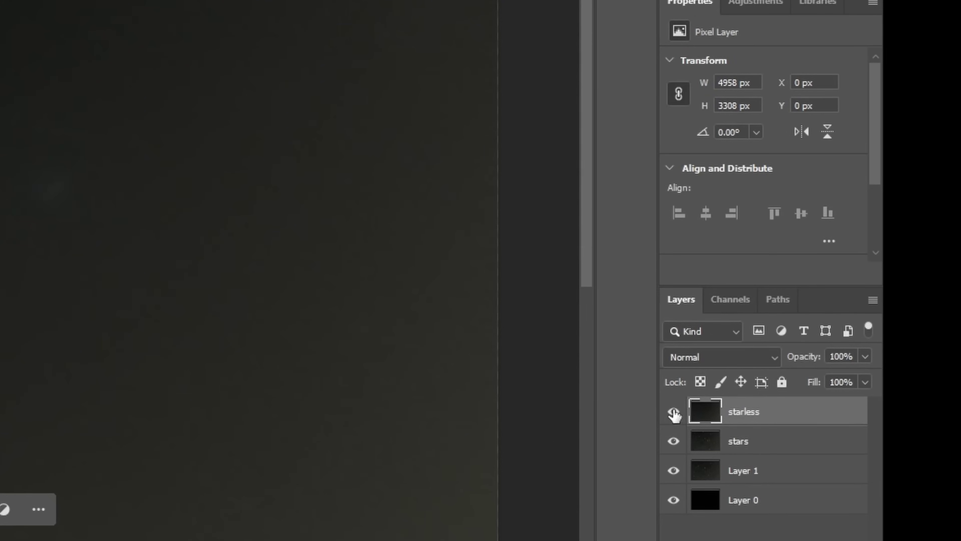
- Hide the starless layer and start Apply Image on the stars layer, with "starless" as the source layer
click(674, 417)
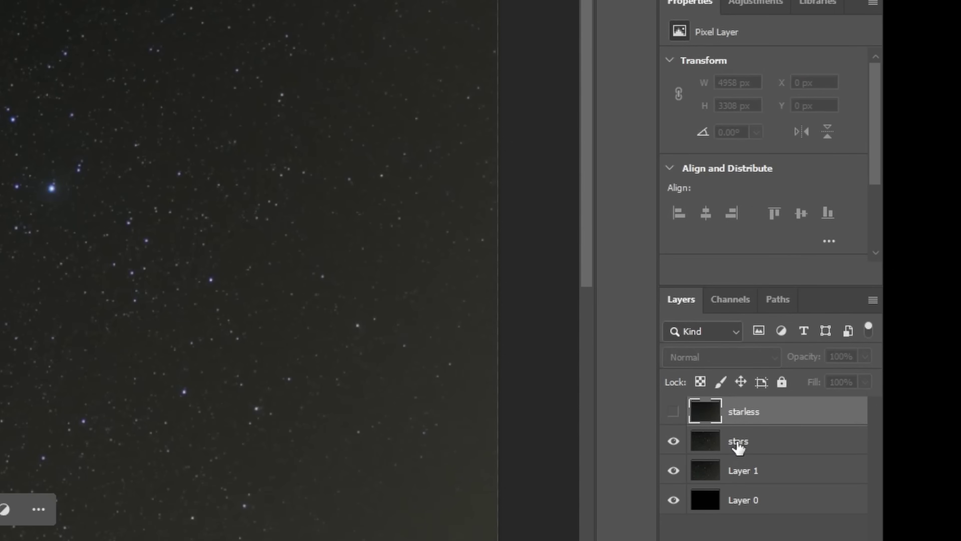
click(738, 447)
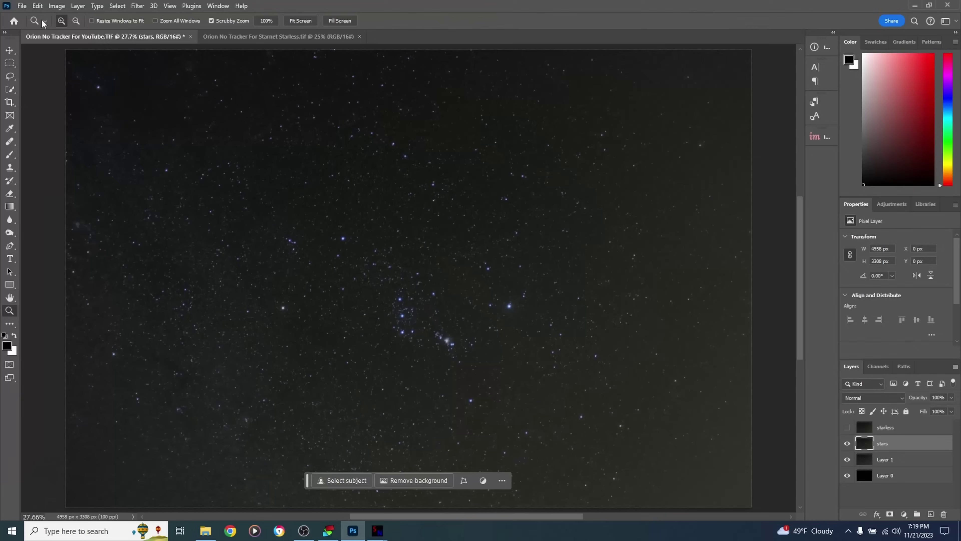
click(57, 6)
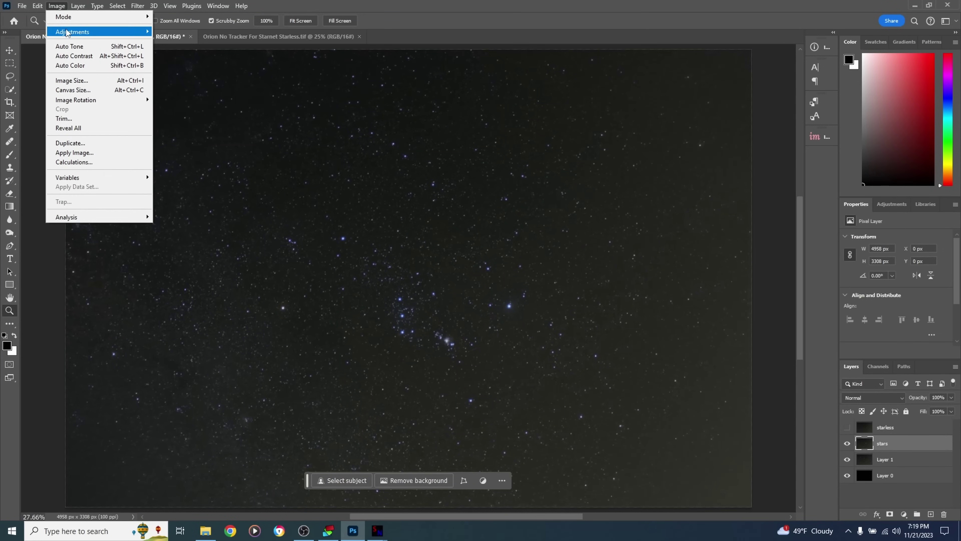
mouse_move(67, 33)
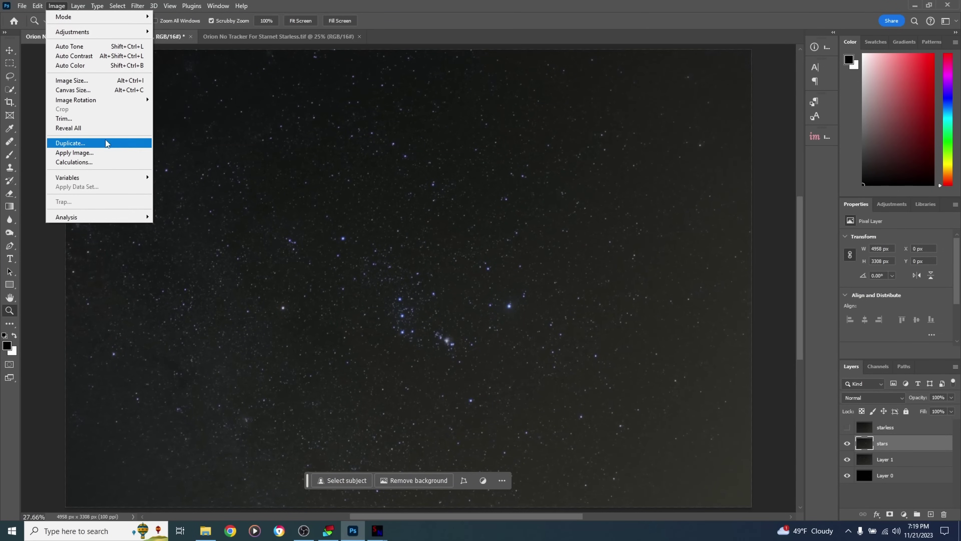
click(110, 153)
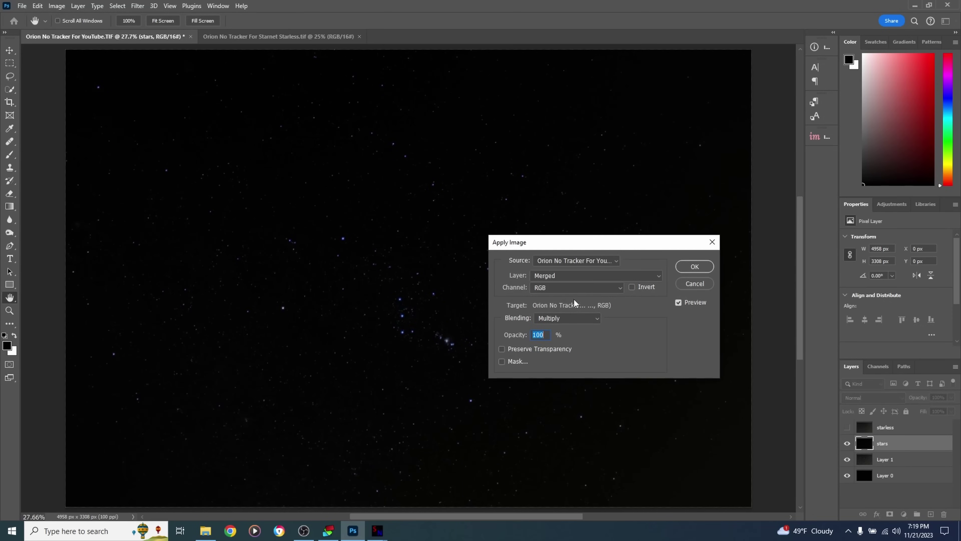
click(557, 277)
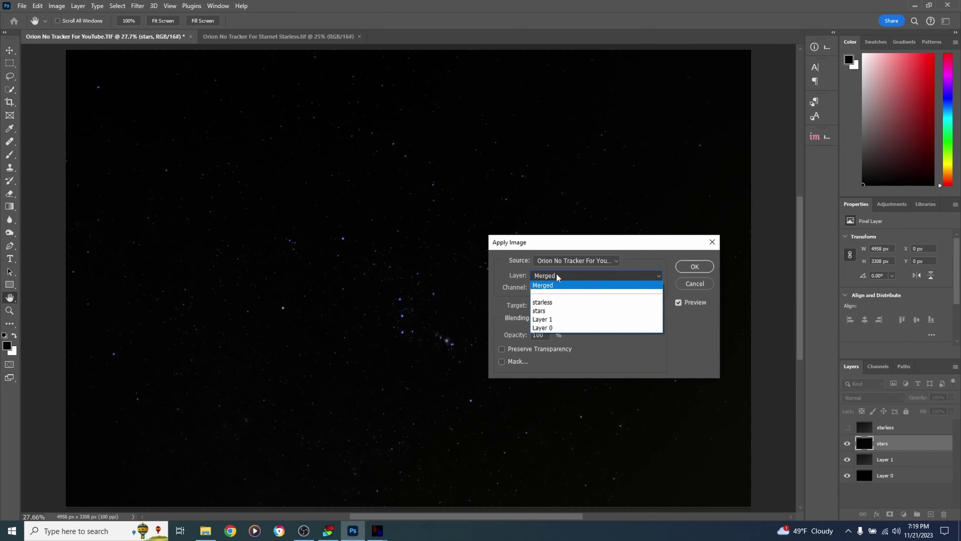
click(555, 300)
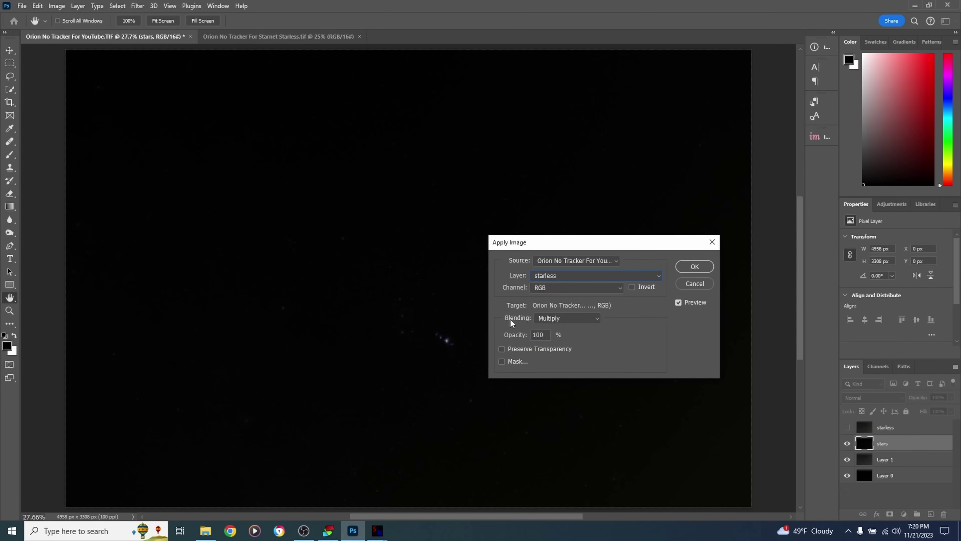
- Set the Apply Image blending to Subtract with an offset of 1 and apply it to the stars layer
click(545, 317)
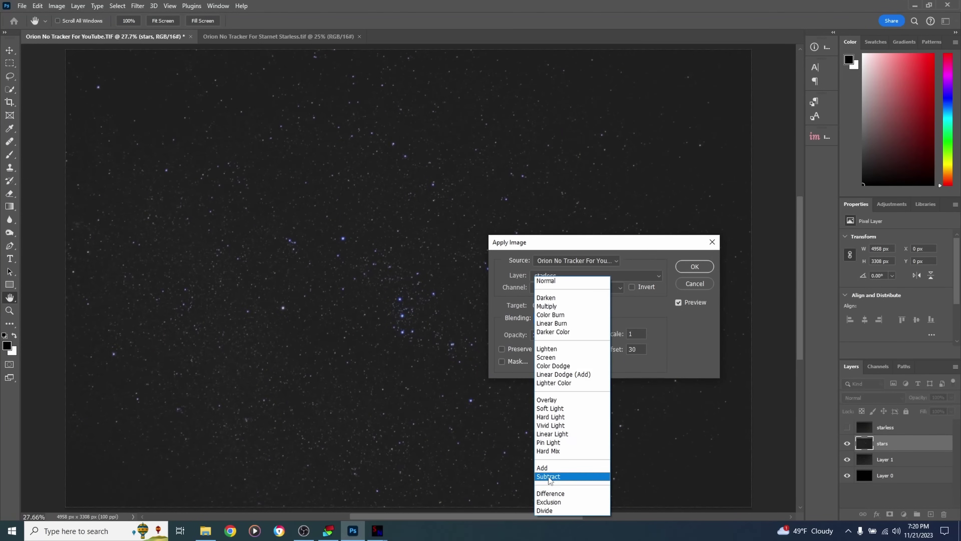
click(548, 477)
drag(640, 349, 612, 346)
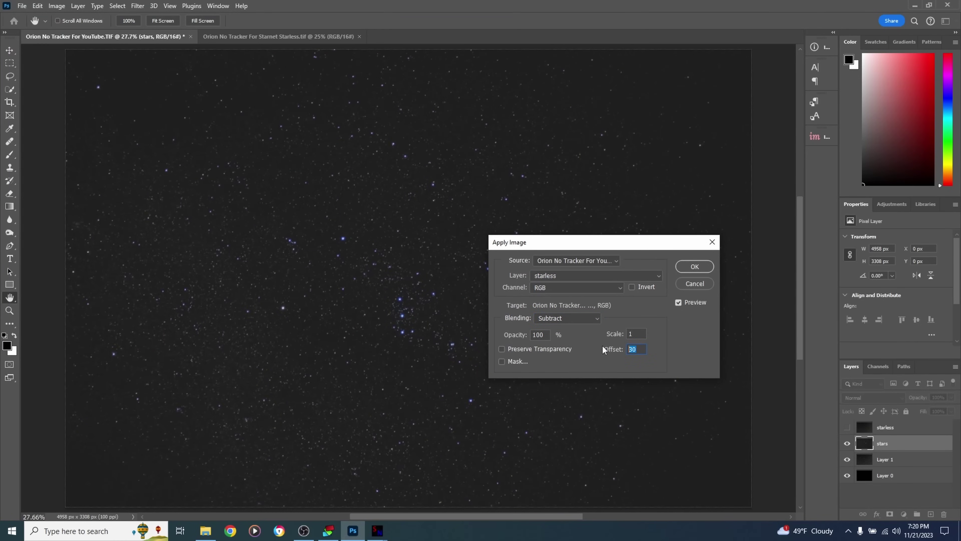
text(1)
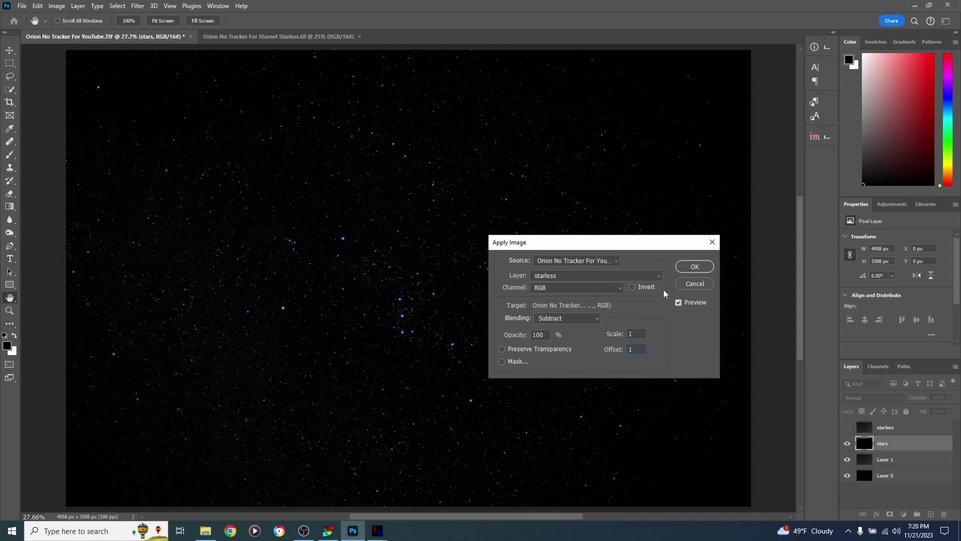
click(688, 267)
key(z)
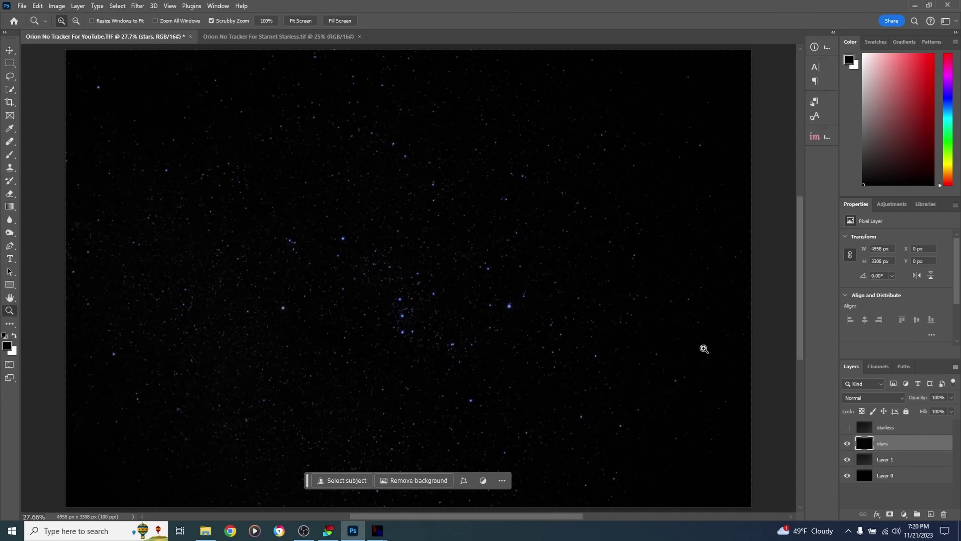
- Show the starless layer, stamp the visible layers twice above it and name the topmost copy "blur"
click(847, 428)
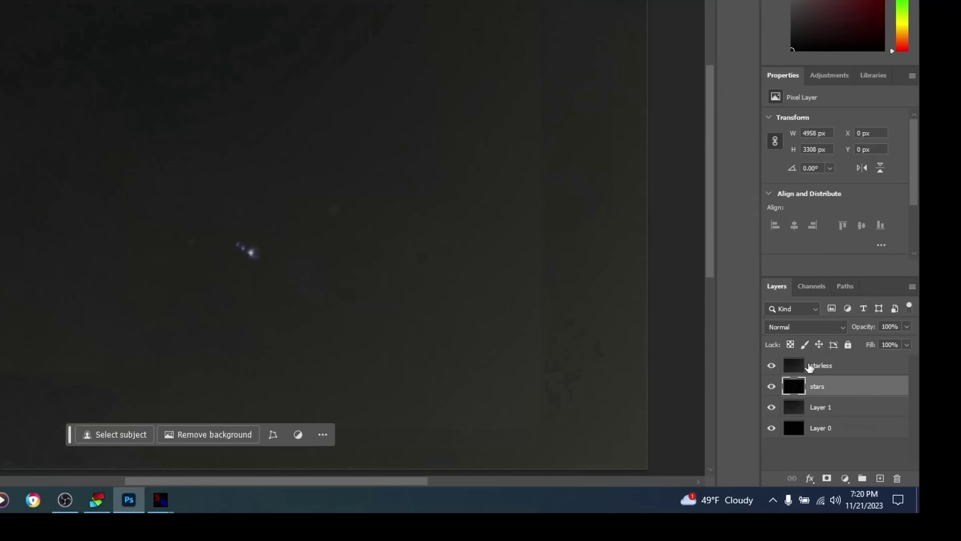
click(892, 429)
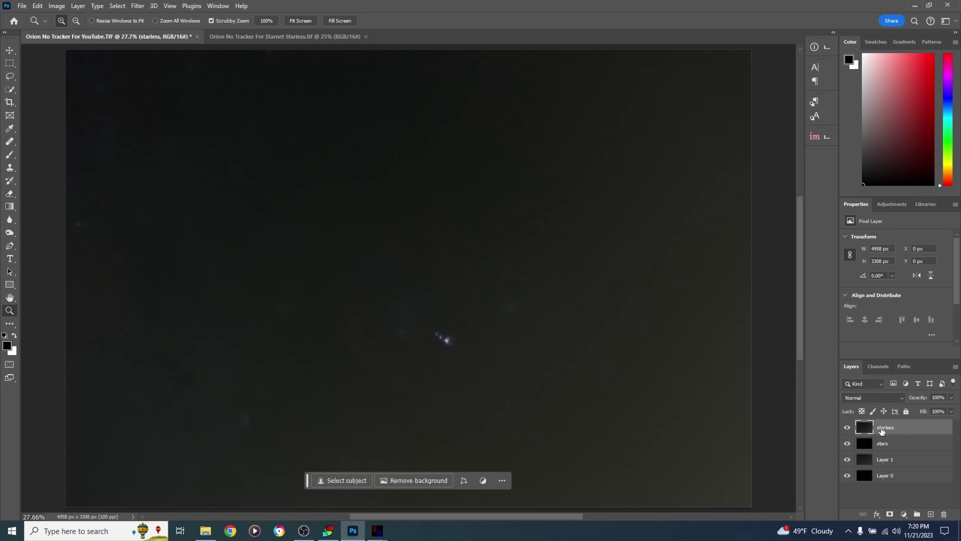
key(ctrl+shift+alt+e)
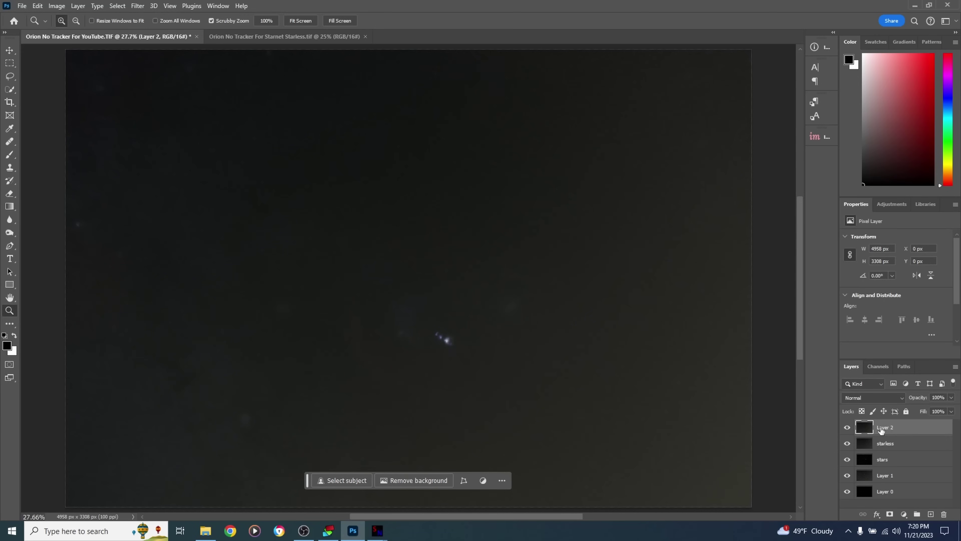
key(ctrl+shift+alt+e)
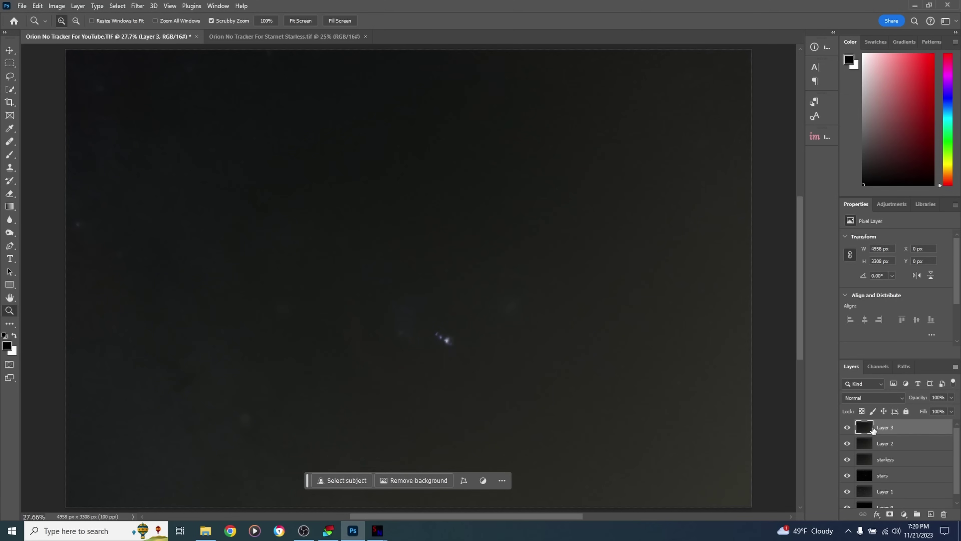
double_click(885, 427)
text(blur)
key(Return)
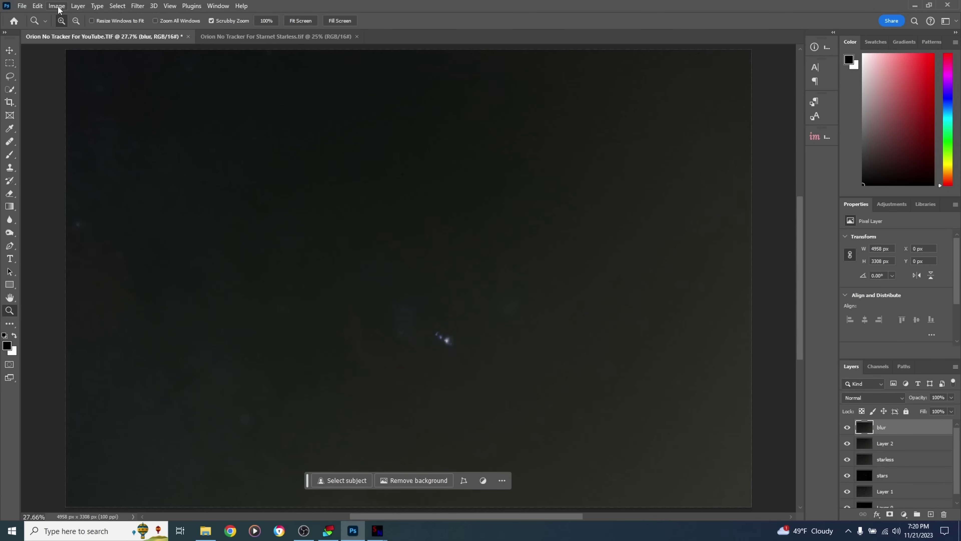
- Apply a Gaussian Blur to the blur layer with a radius large enough to smooth away the nebula, leaving only the background gradient
click(138, 6)
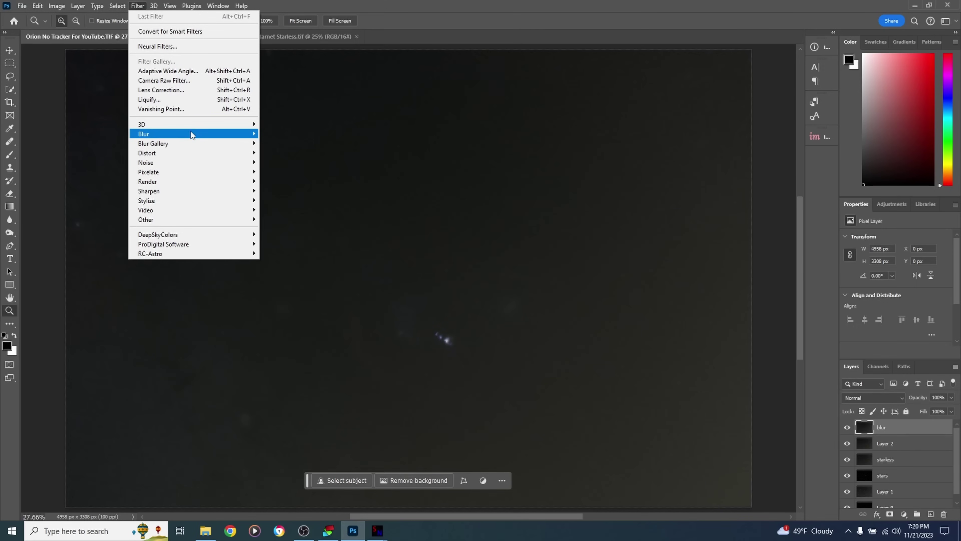
mouse_move(193, 133)
click(299, 171)
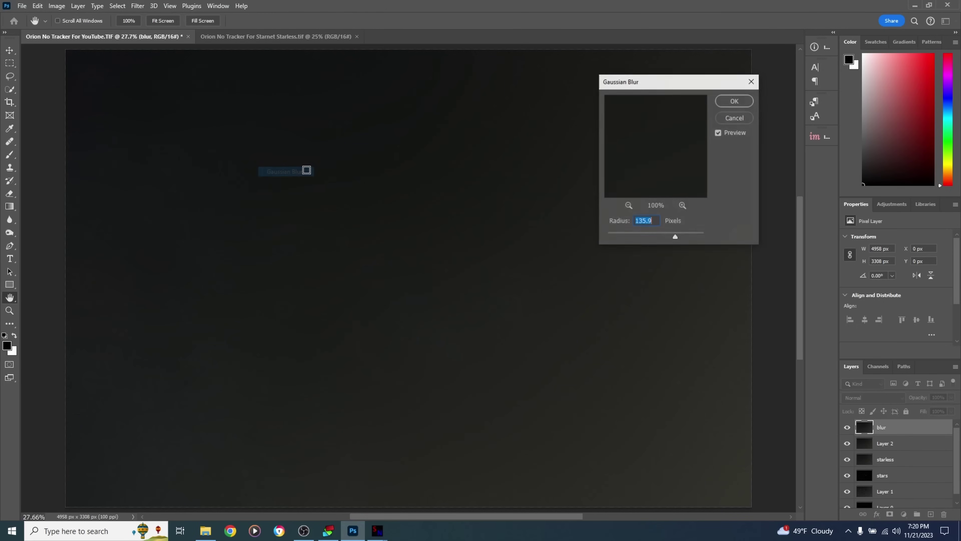
drag(676, 237, 610, 236)
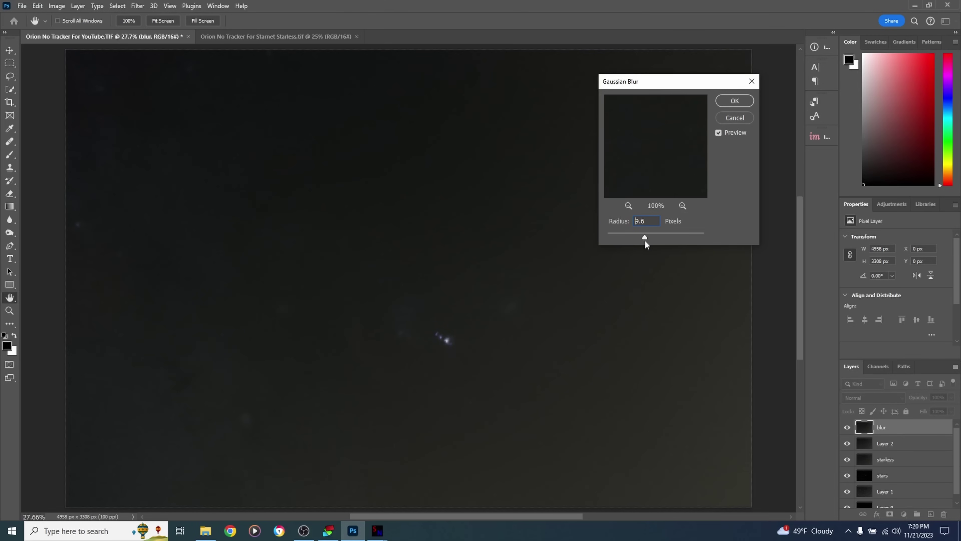
click(645, 241)
drag(660, 235, 676, 239)
click(734, 100)
key(z)
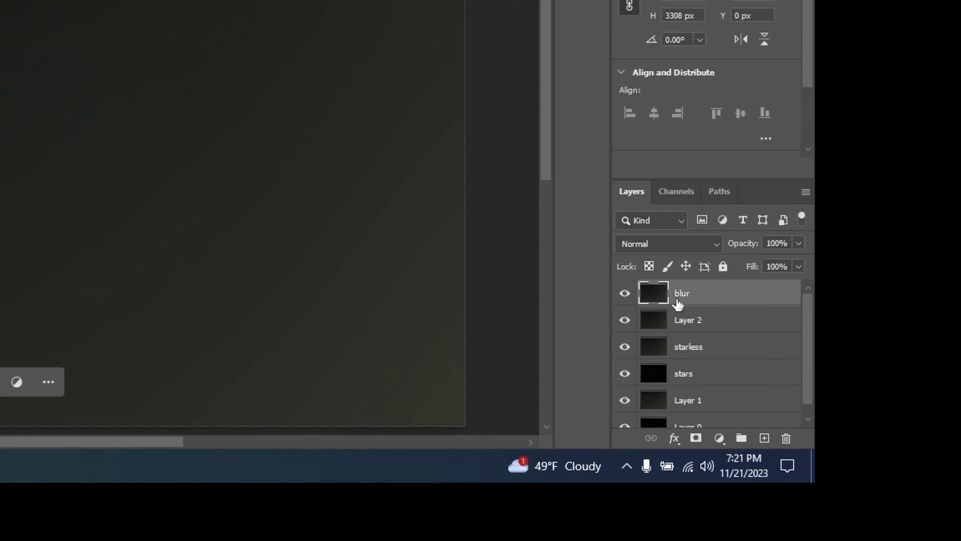
- Hide the blur layer and subtract it from Layer 2 with Apply Image, using Subtract blending and an offset of 30
click(625, 293)
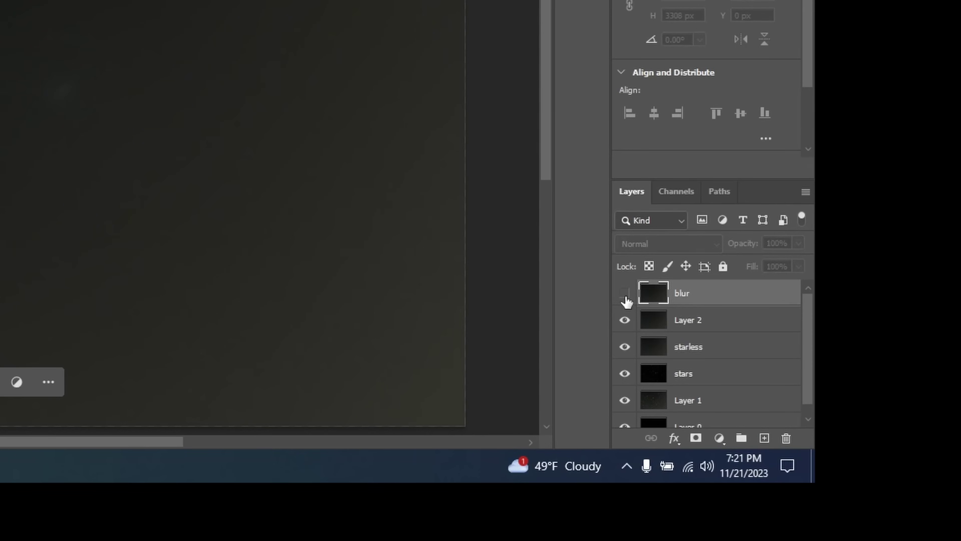
click(694, 328)
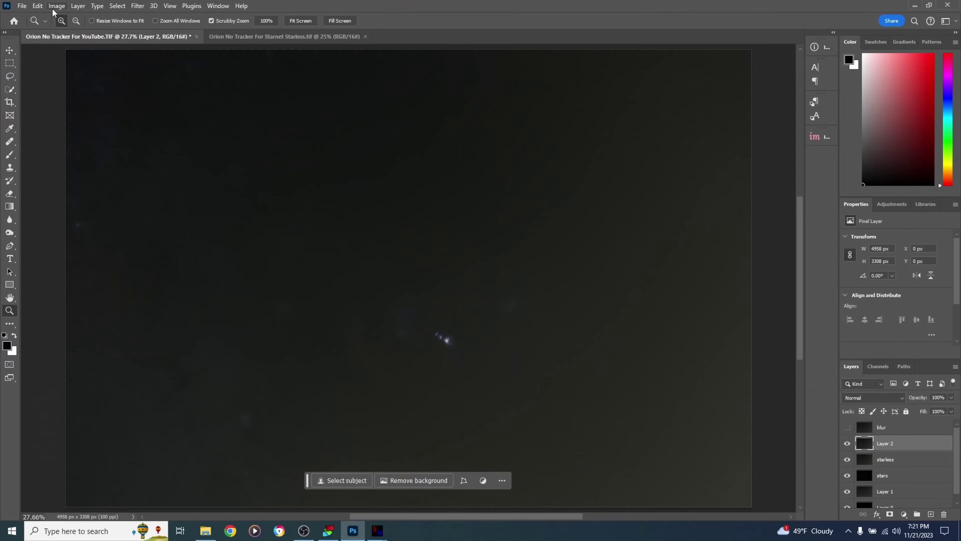
click(56, 7)
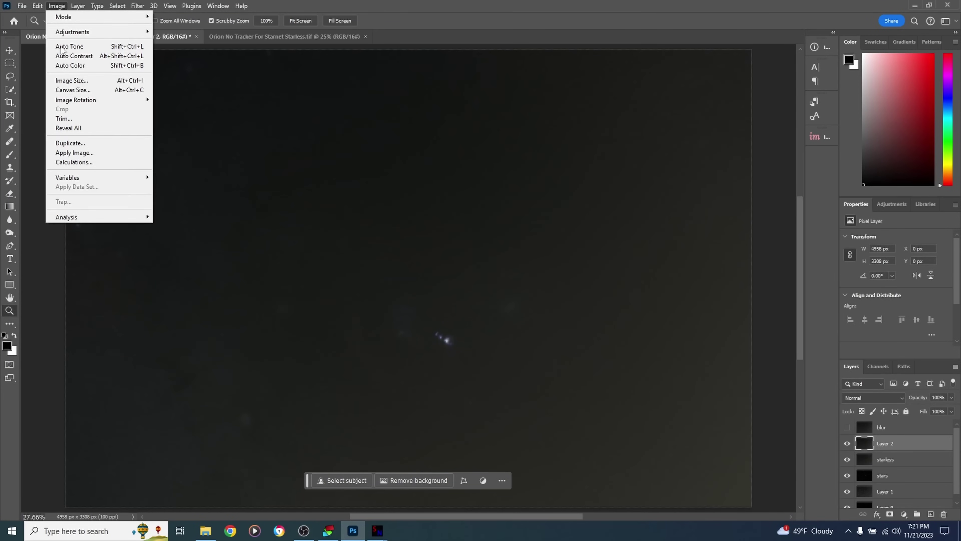
click(80, 153)
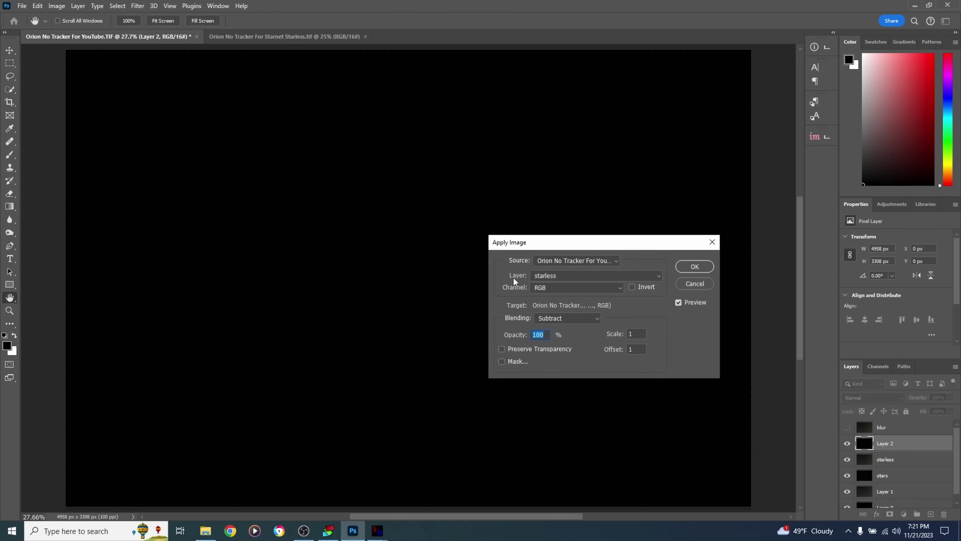
click(551, 275)
click(551, 300)
double_click(628, 349)
text(30)
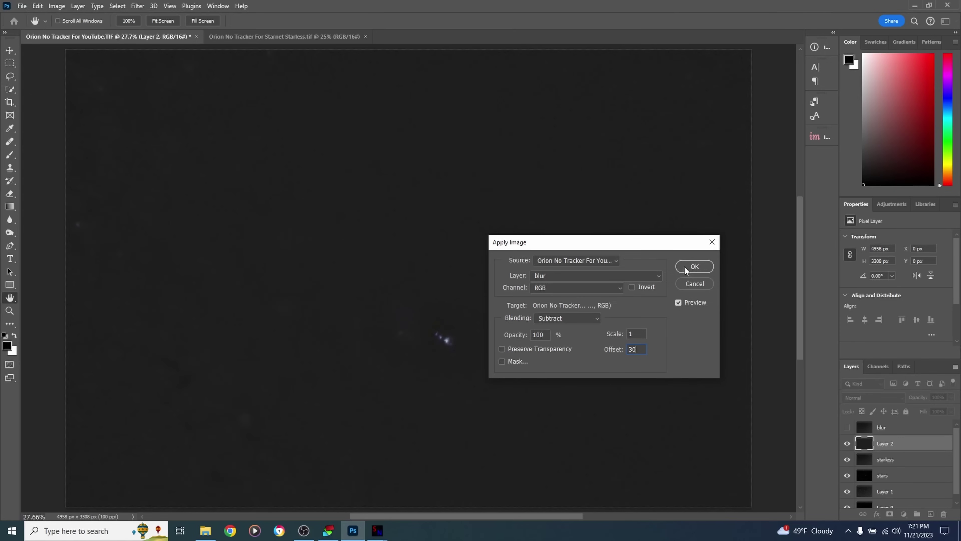
click(695, 267)
key(z)
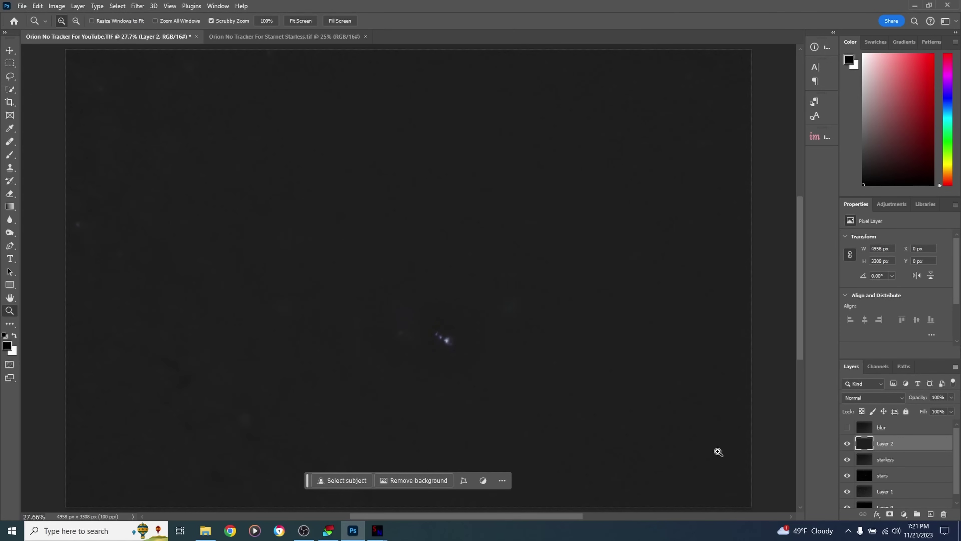
- Toggle Layer 2's visibility to compare the gradient removal, and delete the blur layer
click(847, 443)
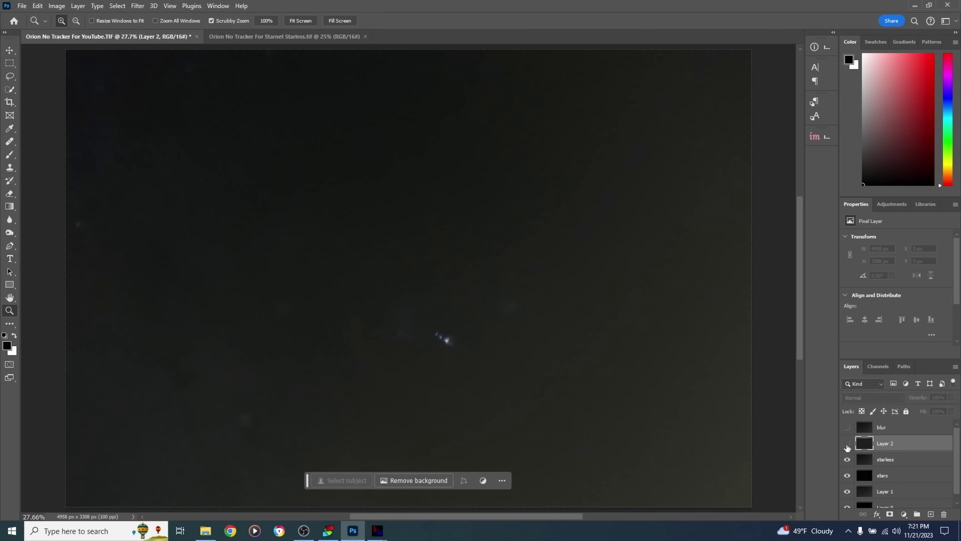
click(847, 444)
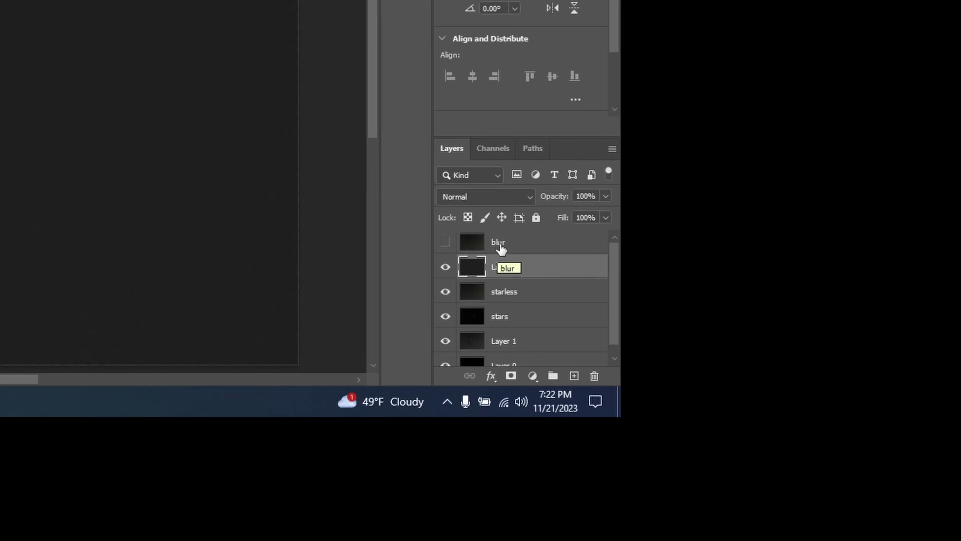
drag(501, 250, 603, 378)
drag(729, 443, 723, 446)
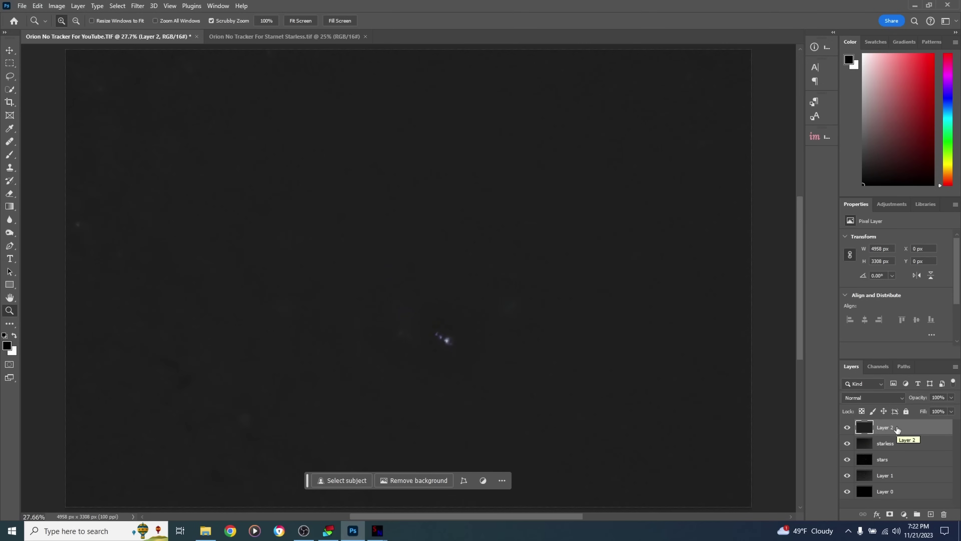
- Stamp the visible layers into a new top layer and brighten it with a Curves point at input 42, output 86
key(ctrl+shift+alt+e)
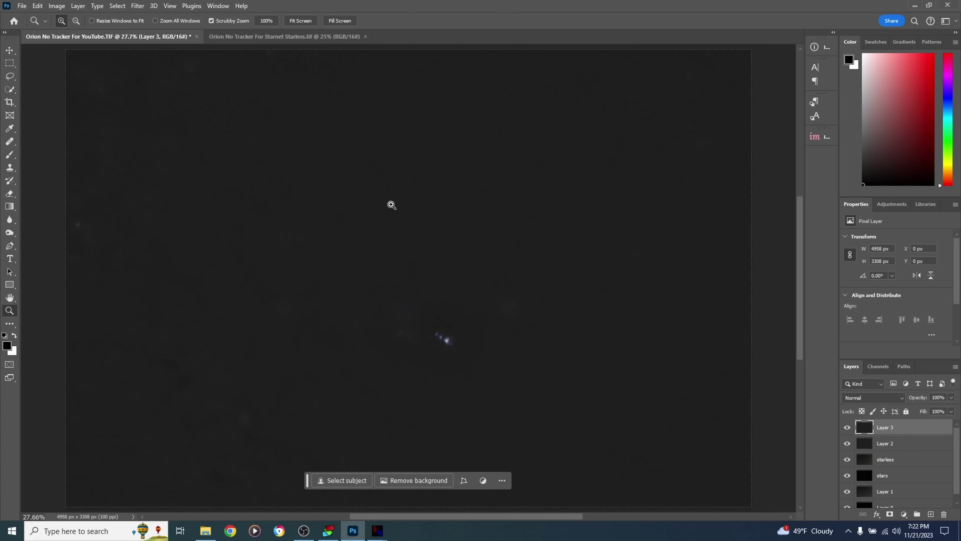
click(58, 7)
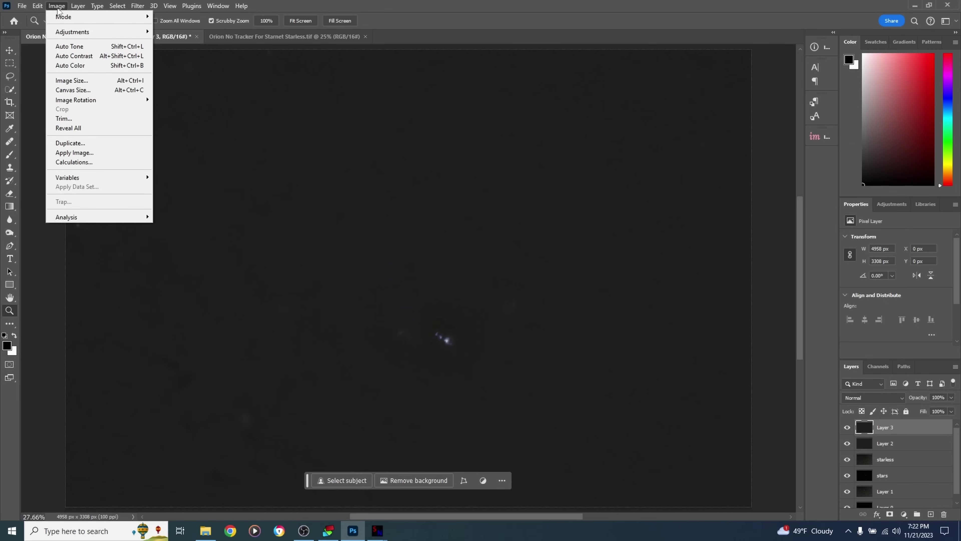
mouse_move(114, 32)
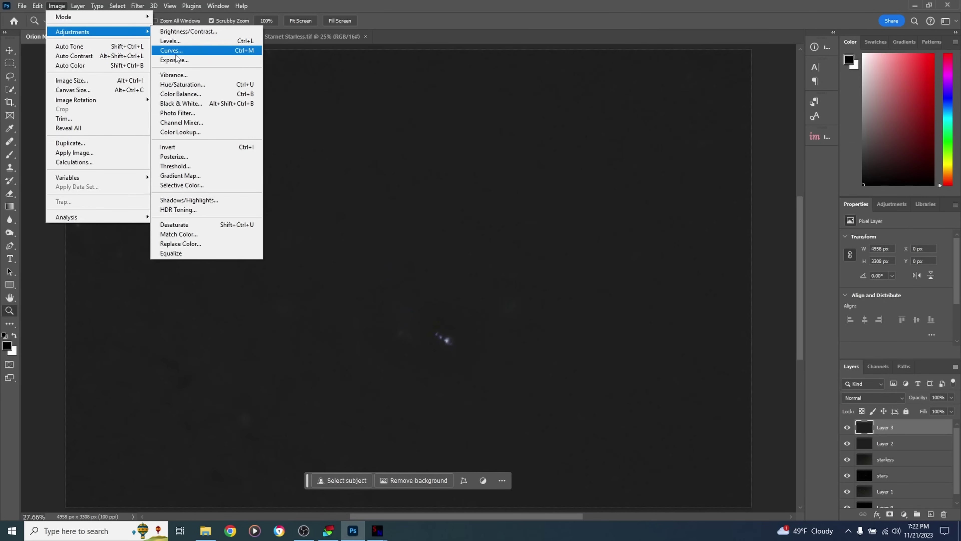
click(383, 4)
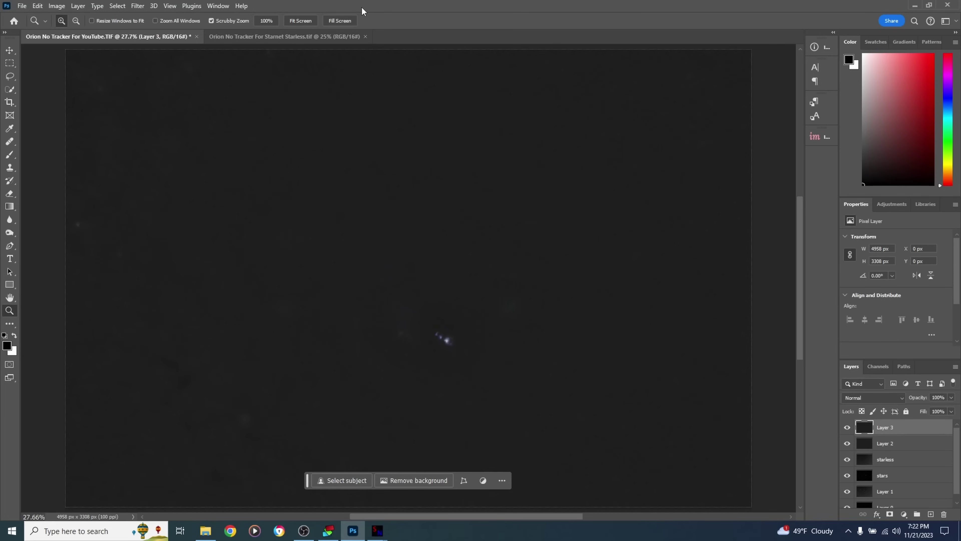
key(ctrl+m)
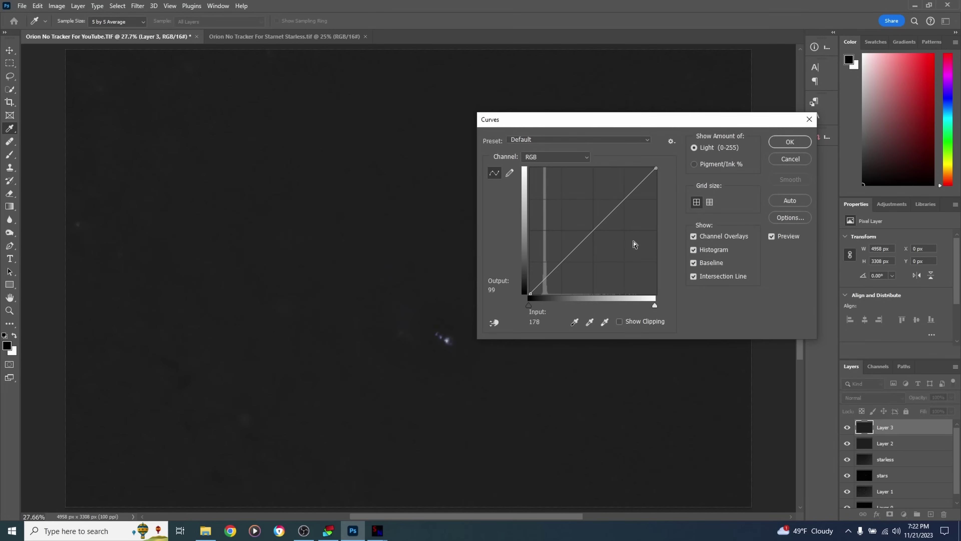
drag(549, 272, 546, 246)
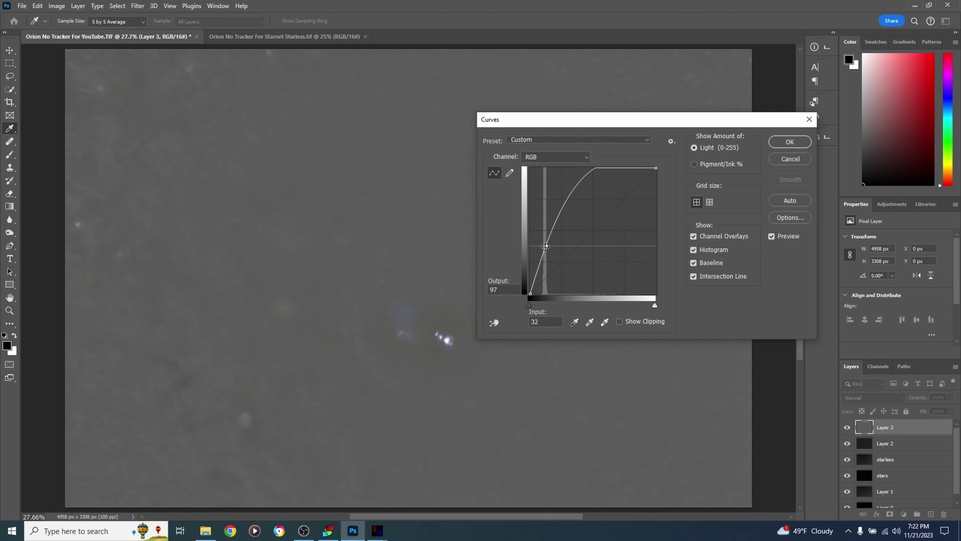
drag(546, 248, 550, 252)
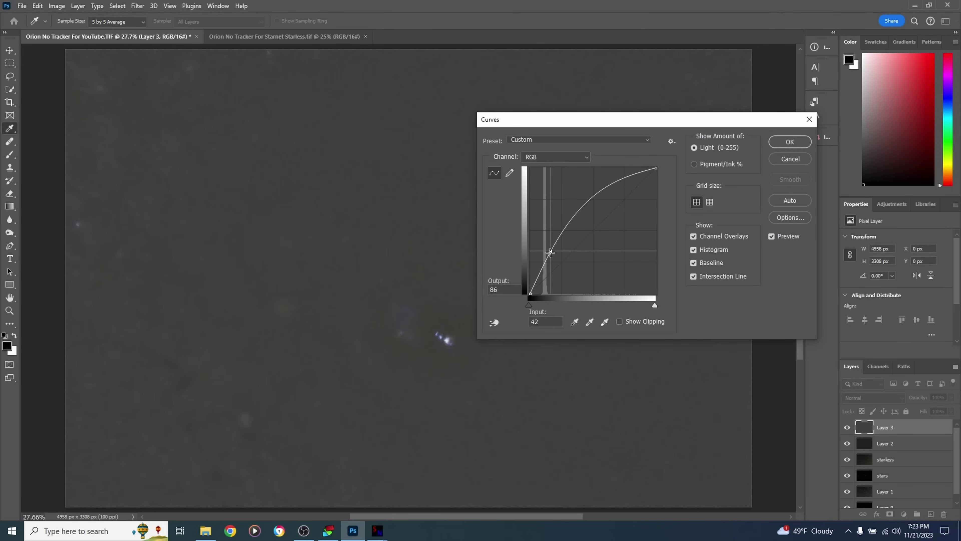
click(785, 143)
key(z)
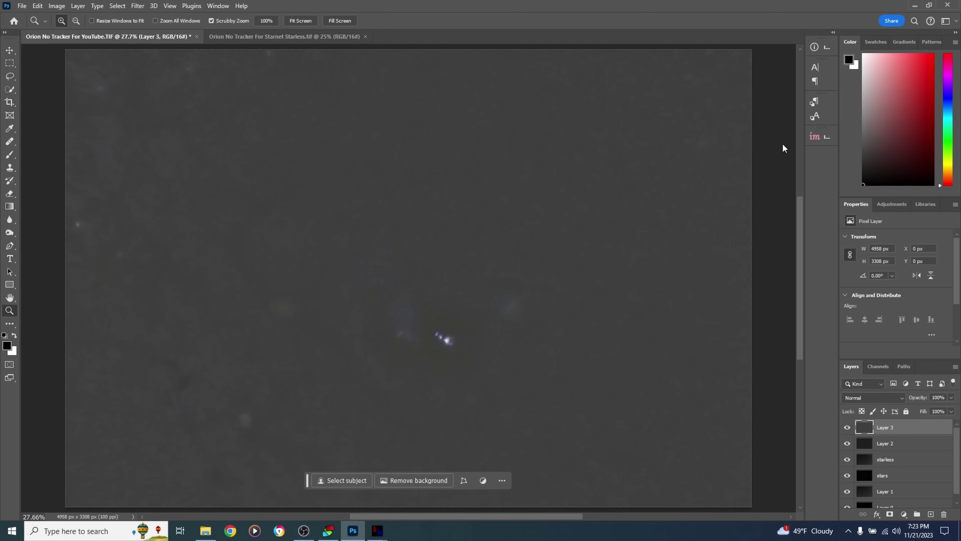
- Darken the background of Layer 3 with Levels by raising the black input level to 38
key(ctrl+l)
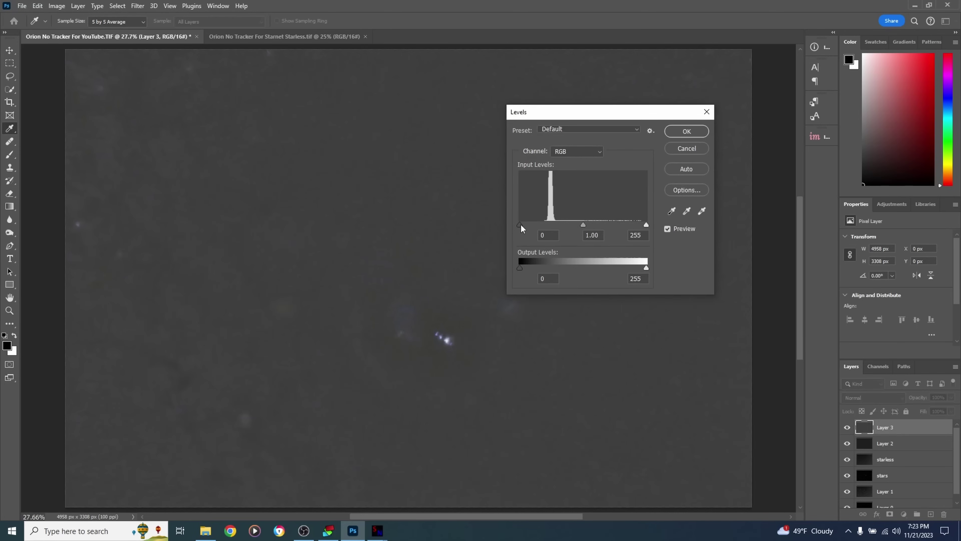
drag(521, 224, 538, 223)
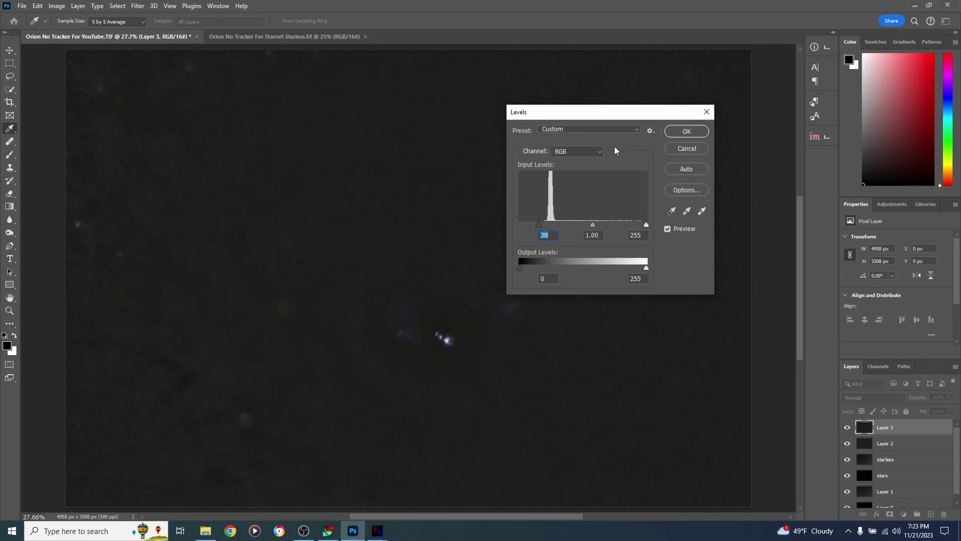
click(687, 131)
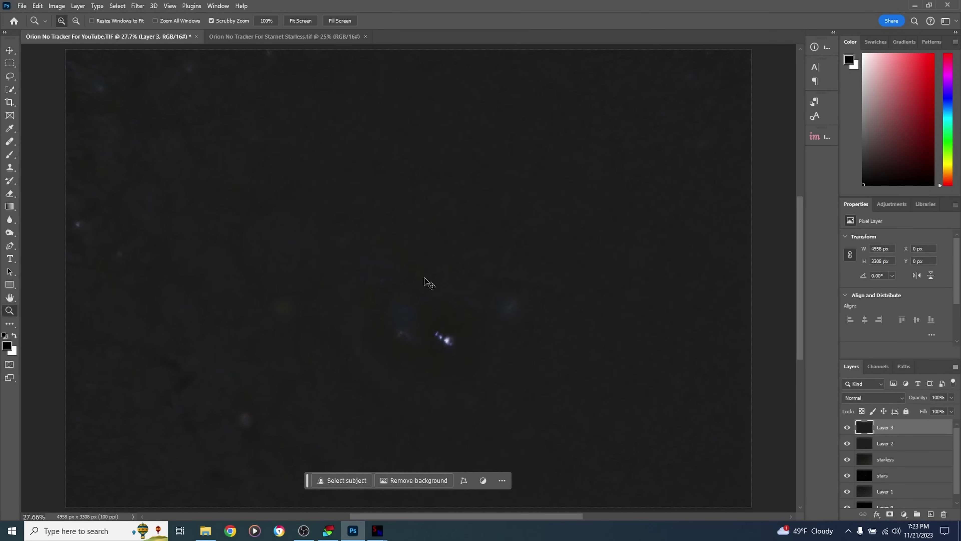
- Stretch Layer 3 again with Curves, lifting the shadows just above the histogram peak and anchoring points at 17→20 and 130→164
key(ctrl+m)
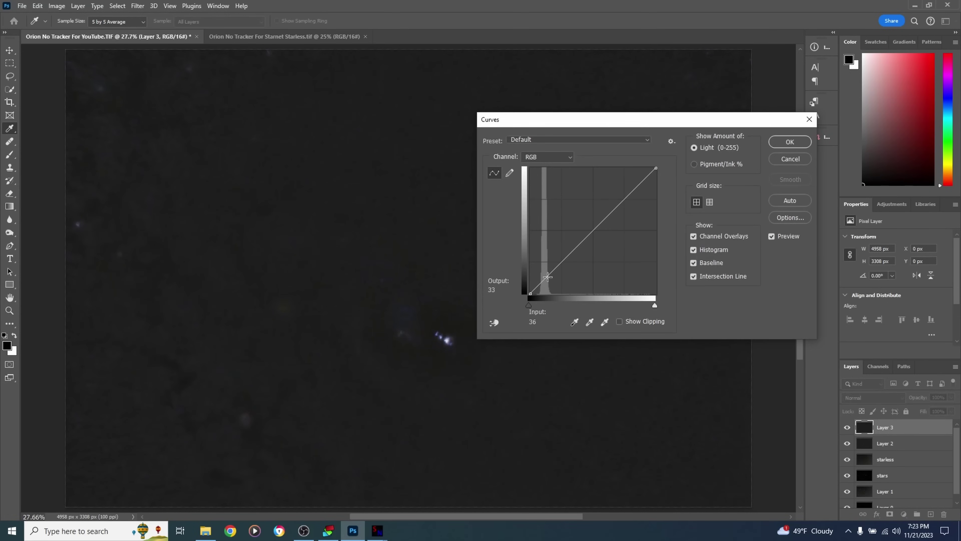
drag(549, 271, 539, 283)
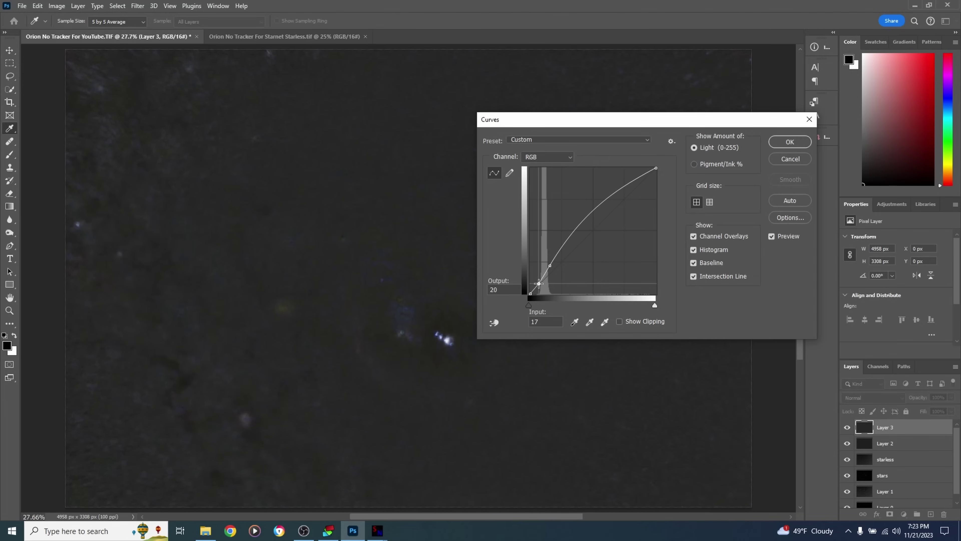
click(592, 212)
drag(593, 213, 595, 212)
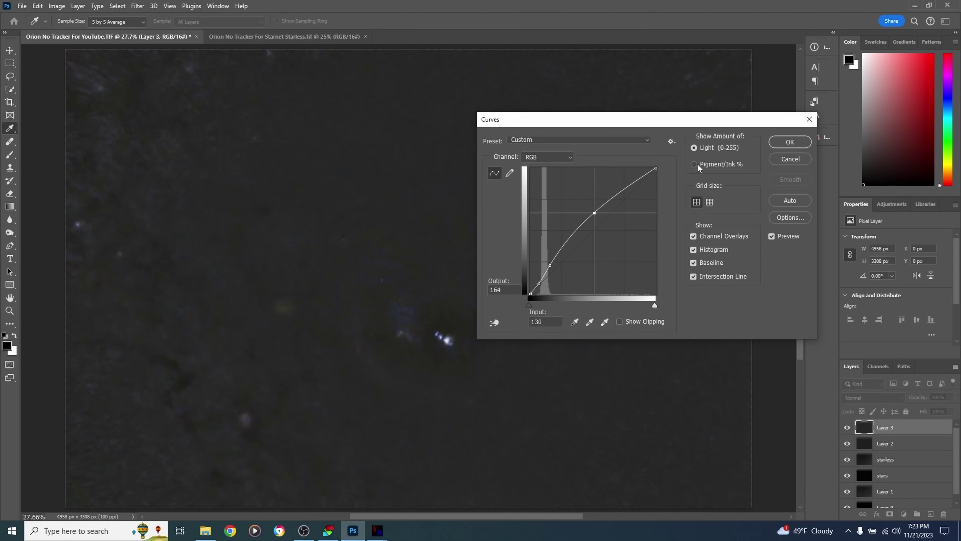
click(790, 142)
key(z)
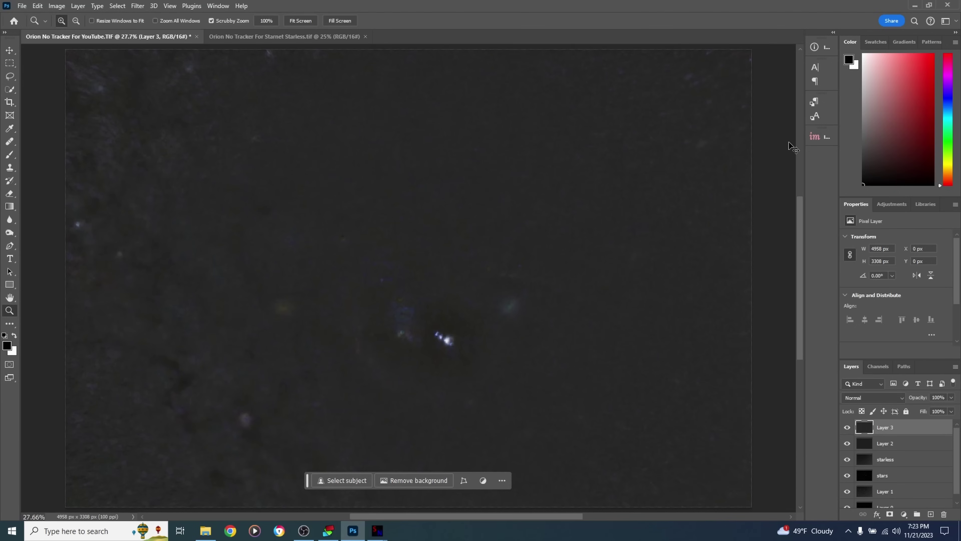
- Raise the black input level of Layer 3 to 16 with Levels
key(ctrl+l)
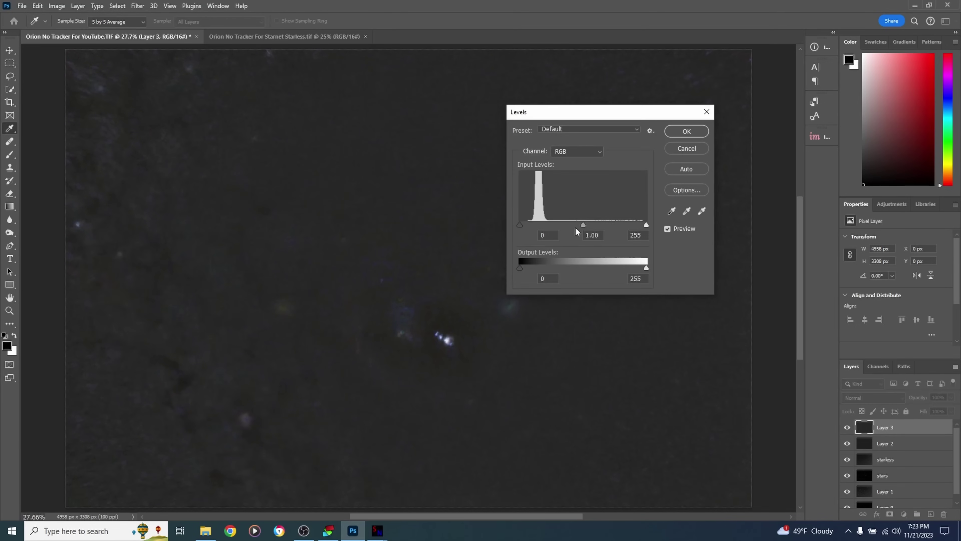
drag(520, 224, 527, 224)
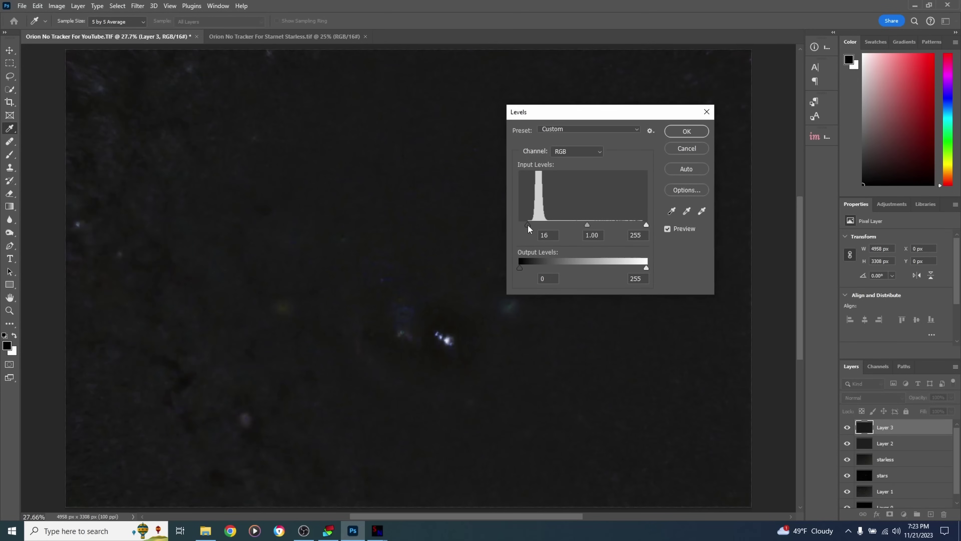
click(705, 135)
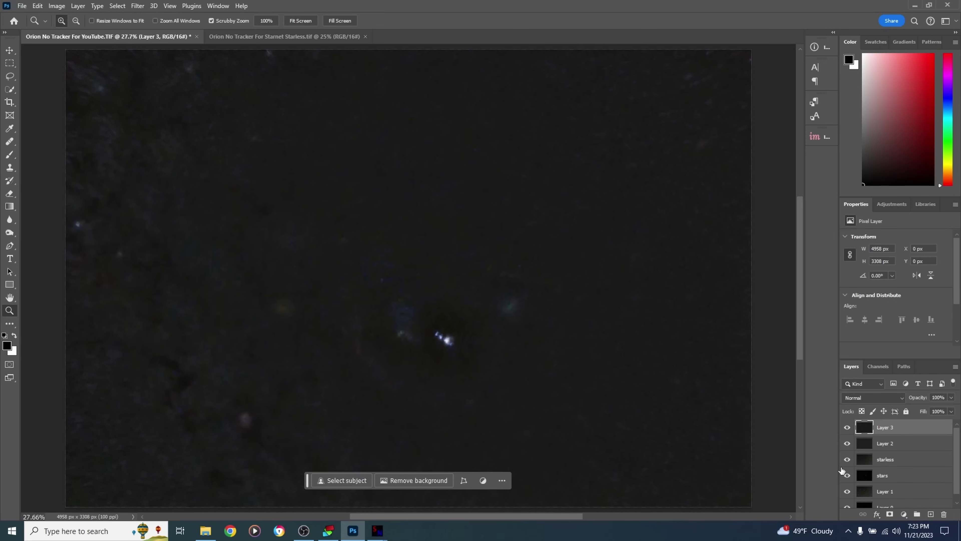
- Stamp the visible layers to a new top layer and, in Camera Raw, set Color Noise Reduction to 96 with light Noise Reduction
key(ctrl+shift+alt+e)
click(137, 6)
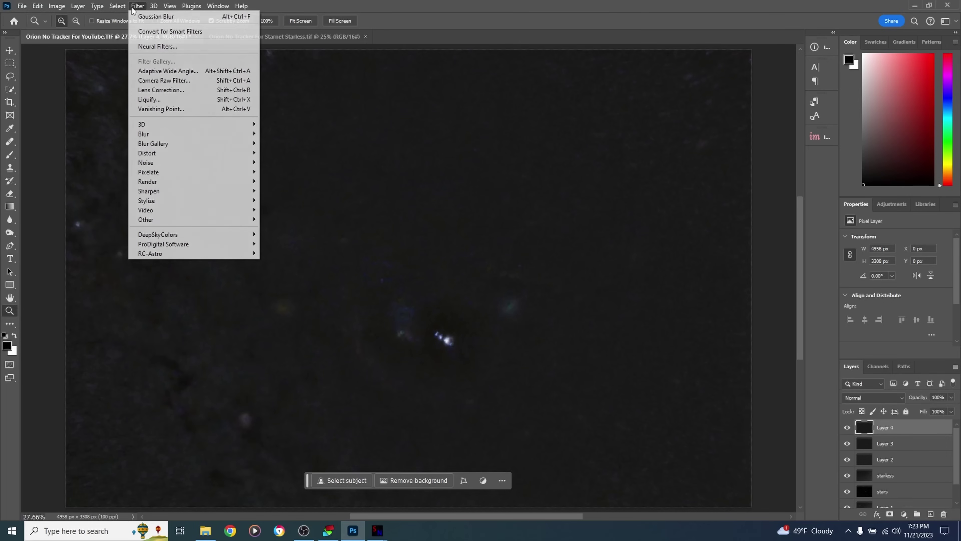
click(161, 80)
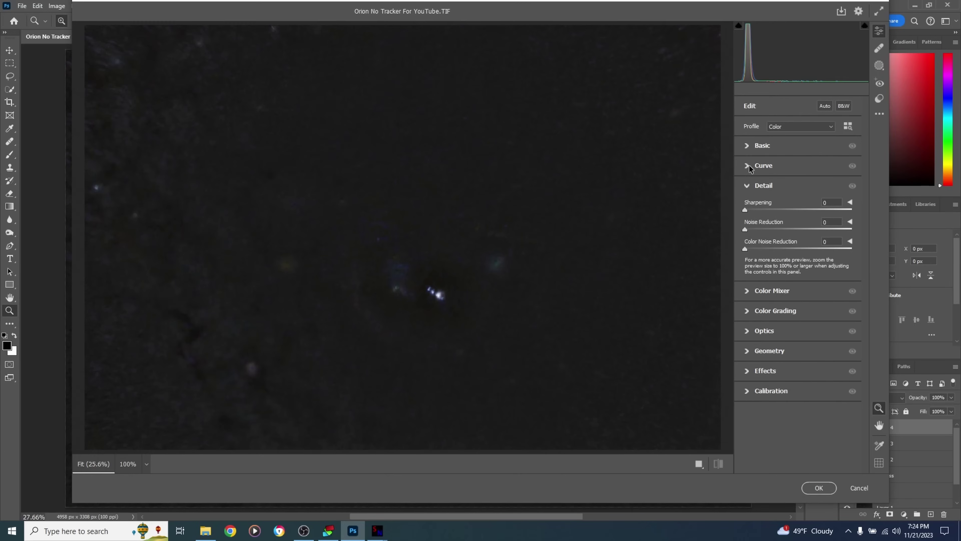
click(747, 185)
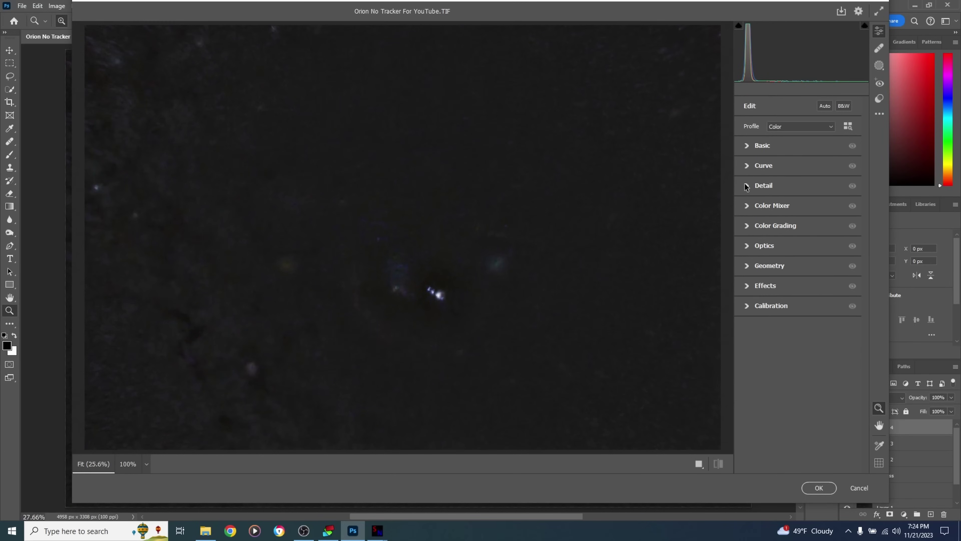
click(747, 185)
drag(839, 248, 850, 247)
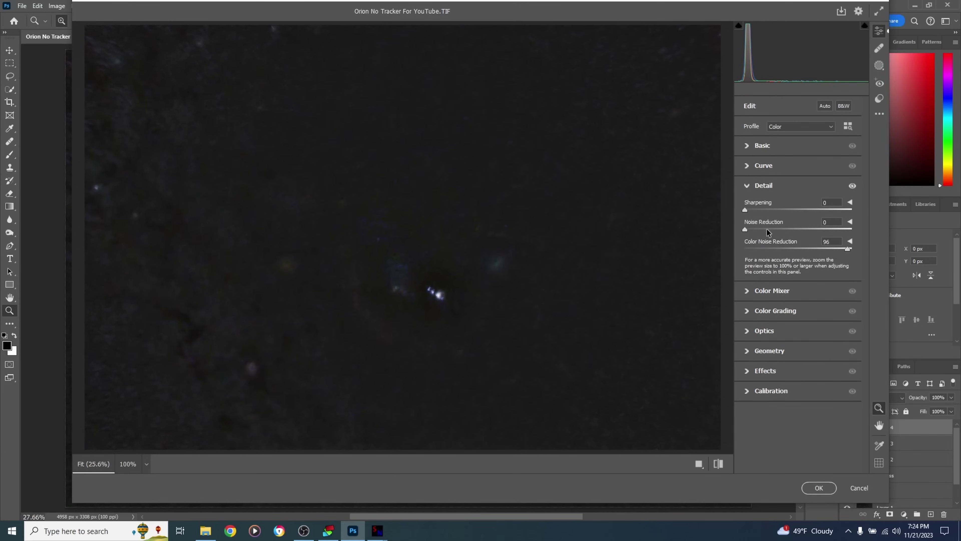
drag(746, 230, 762, 230)
- Boost the color intensity in Camera Raw's Basic adjustments and apply the filter to Layer 4
click(748, 146)
drag(789, 378, 813, 394)
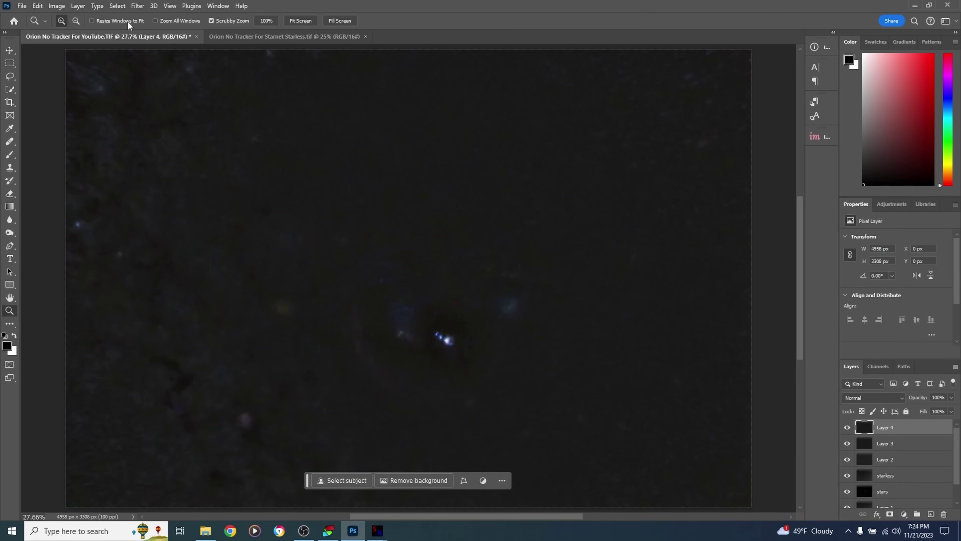
- Remove the green noise from Layer 4 with the HLVG filter at Strong
click(138, 6)
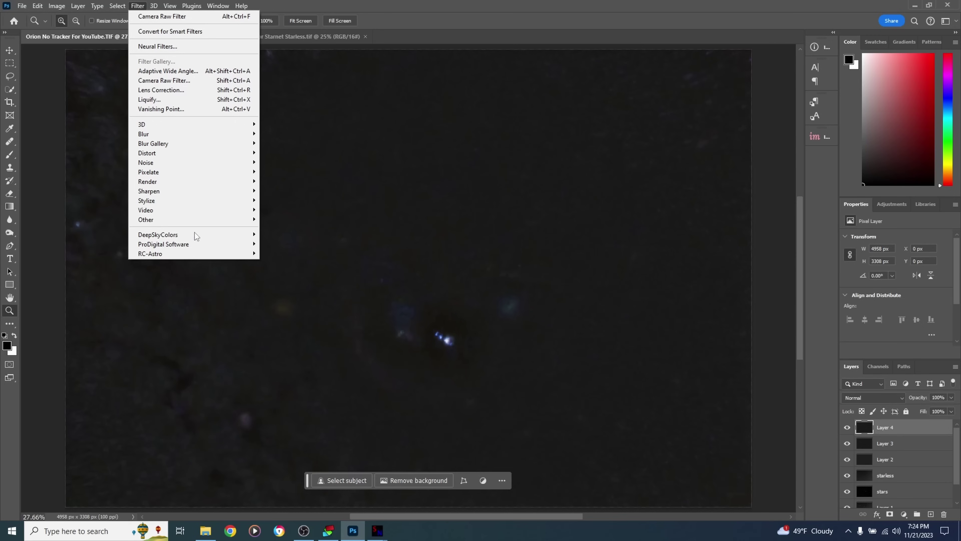
mouse_move(198, 235)
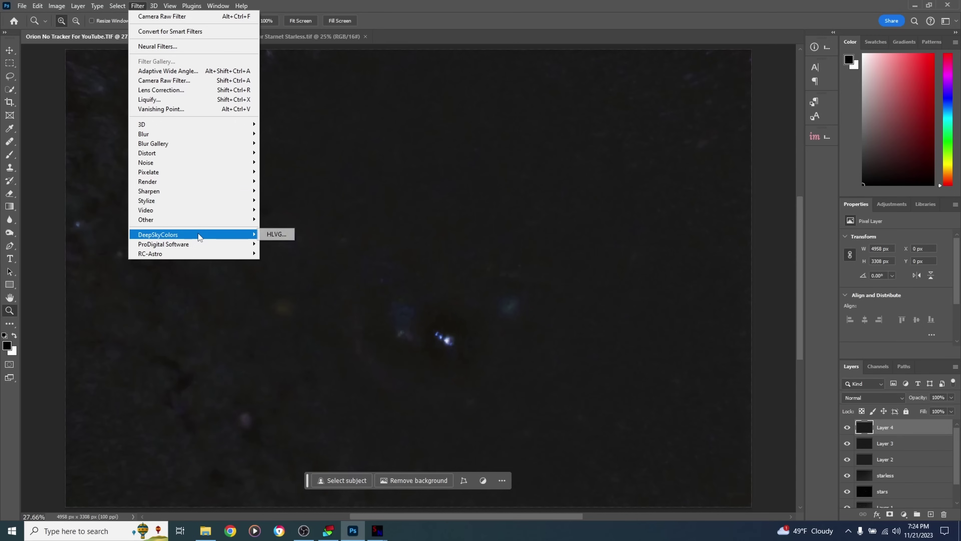
click(269, 236)
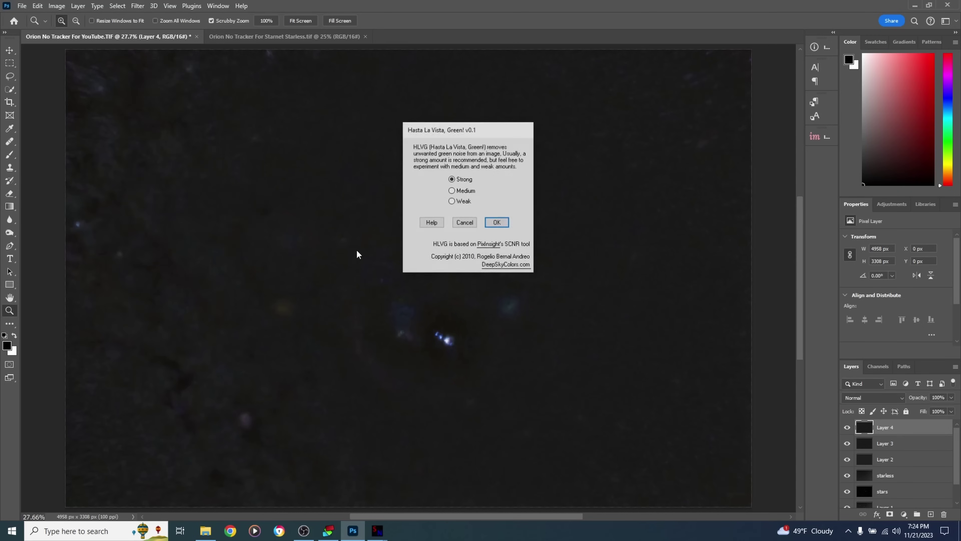
click(497, 223)
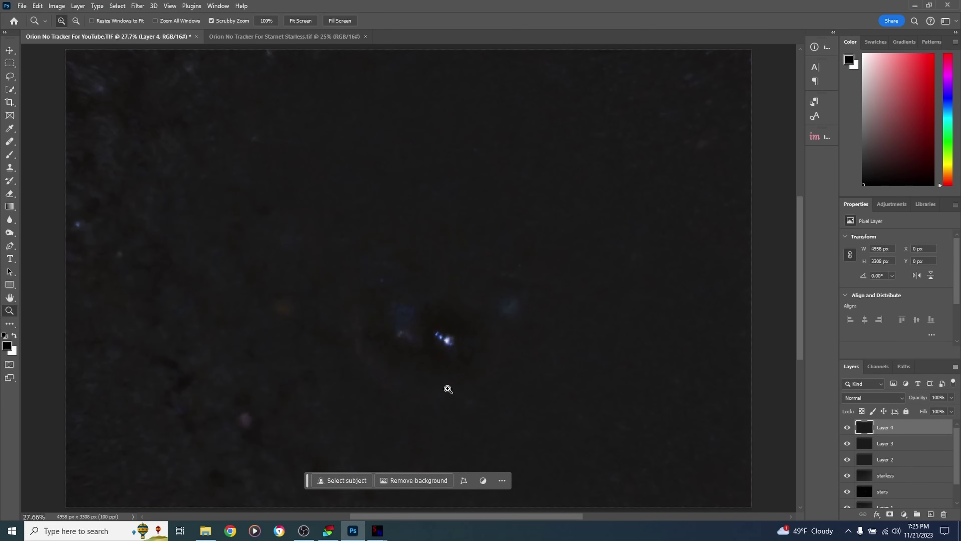
- Stamp the visible layers to a new top layer and select its highlights with Color Range at fuzziness 88% and range 64
key(ctrl+shift+alt+e)
click(126, 7)
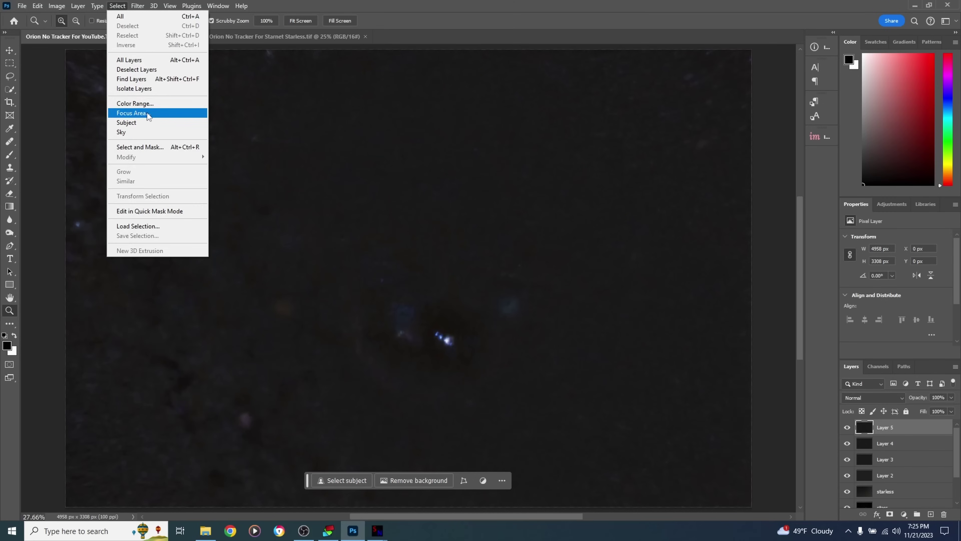
click(151, 103)
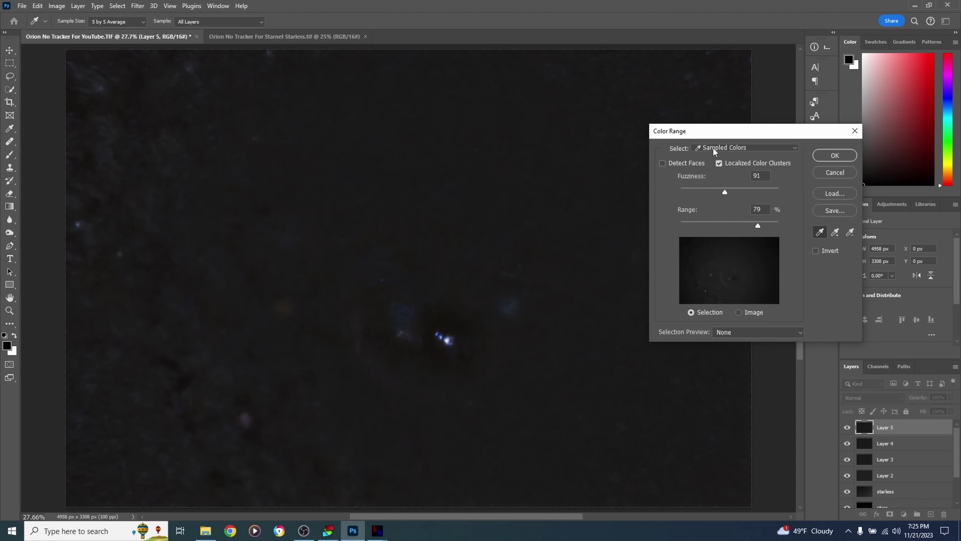
click(714, 148)
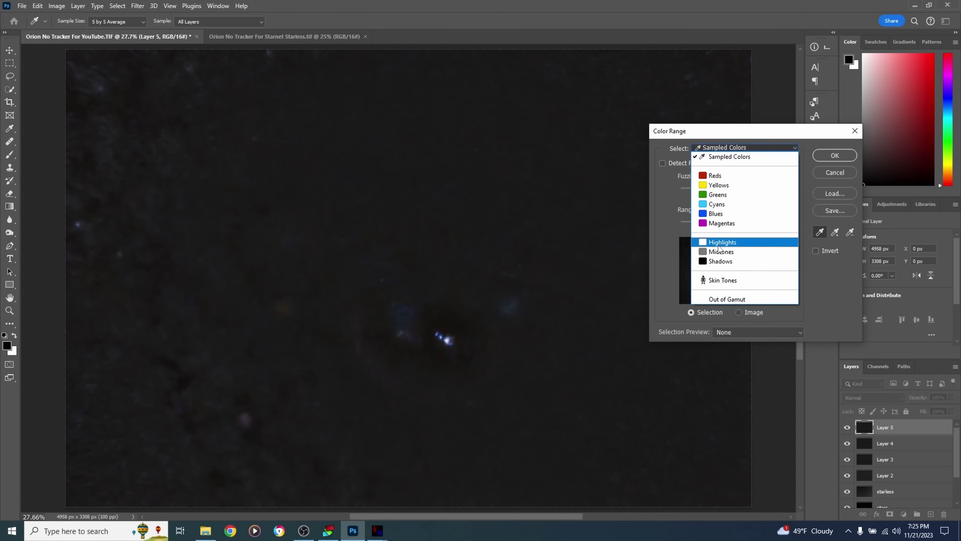
click(719, 243)
drag(700, 190, 706, 225)
click(817, 156)
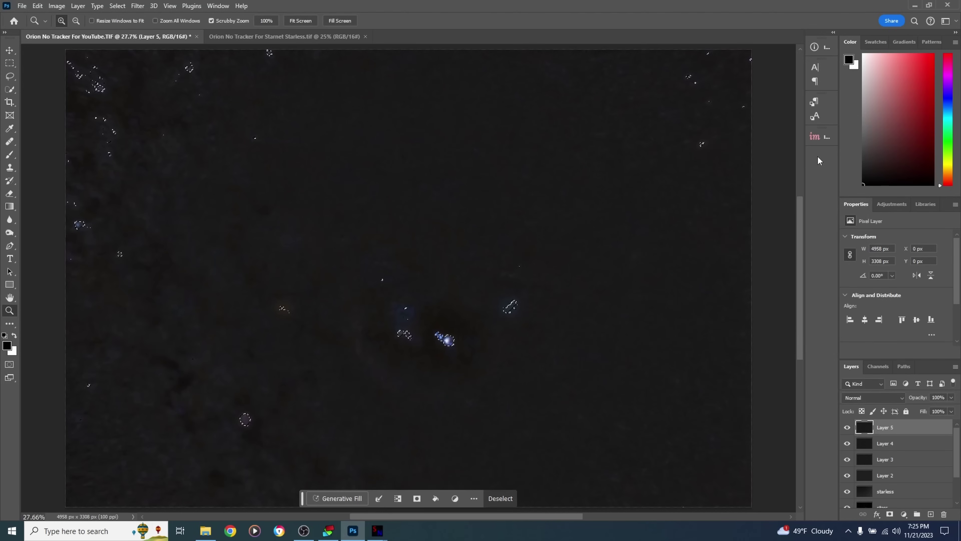
- Refine the highlights selection in Select and Mask with contrast 32% and feather about 14 px, and add it as a mask on Layer 5
click(114, 6)
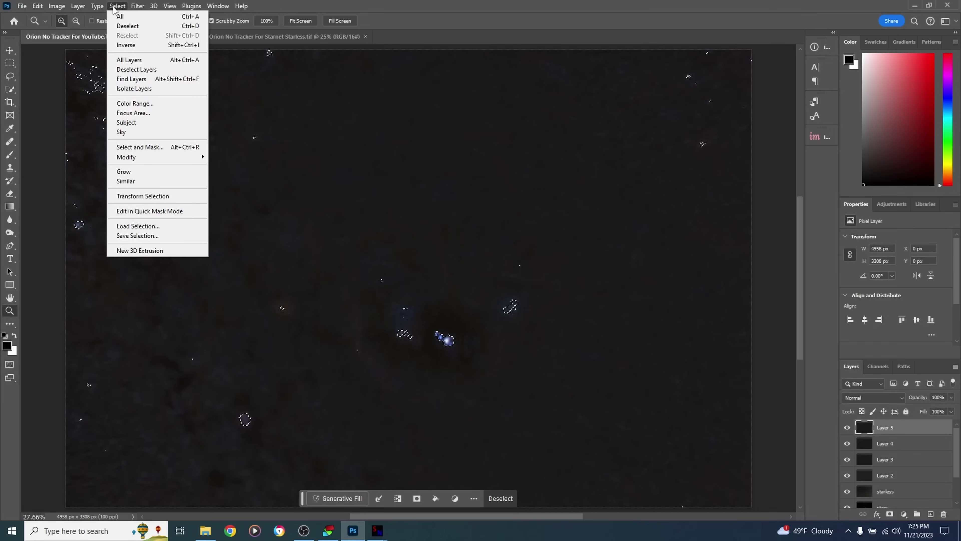
click(165, 146)
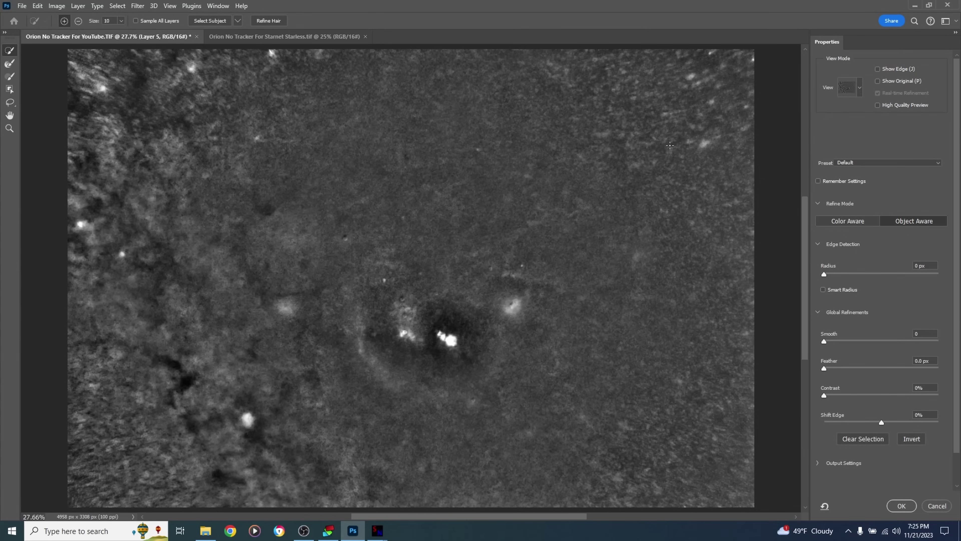
click(859, 88)
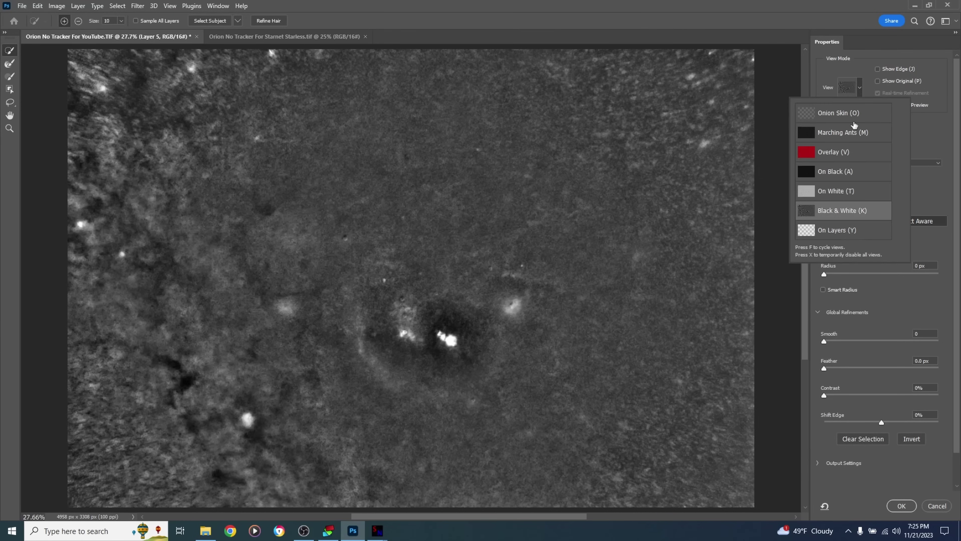
click(827, 71)
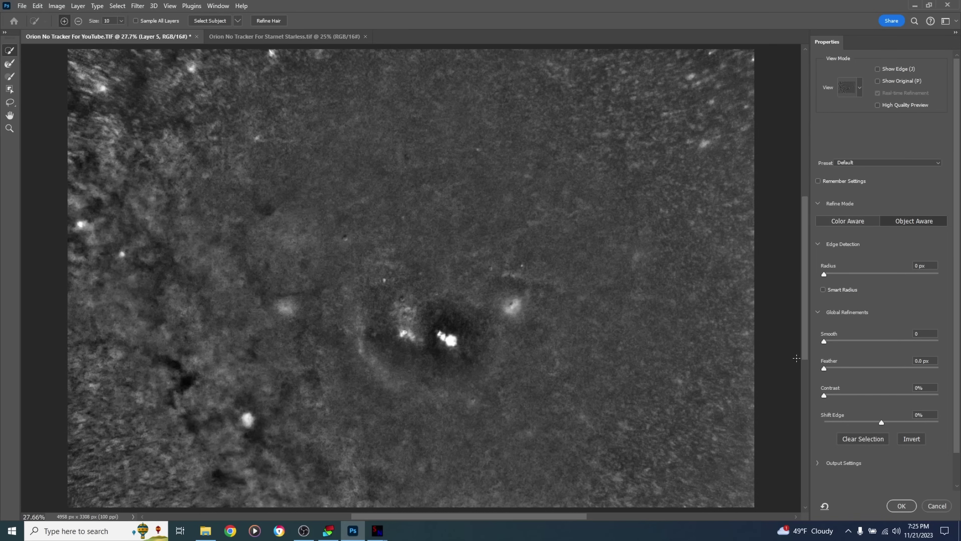
drag(826, 395, 857, 395)
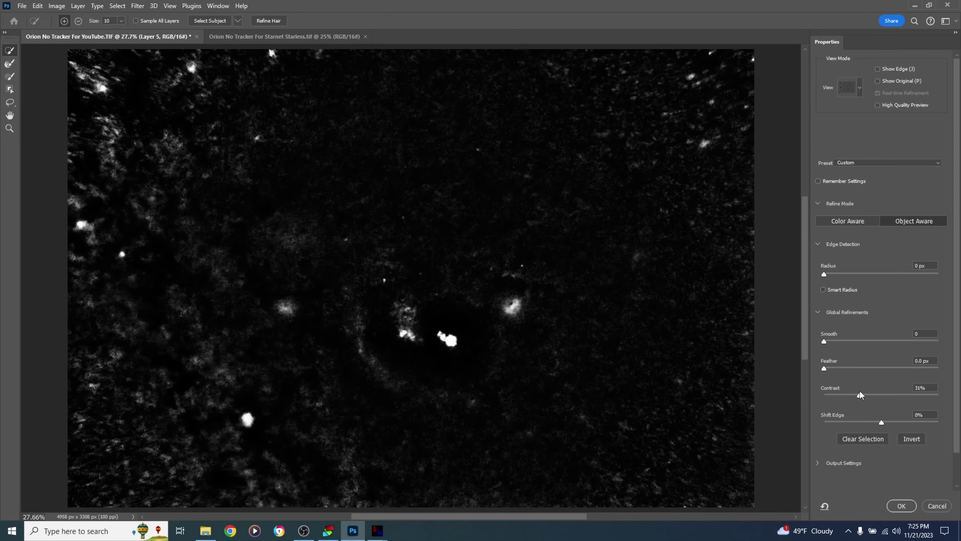
drag(860, 392, 872, 368)
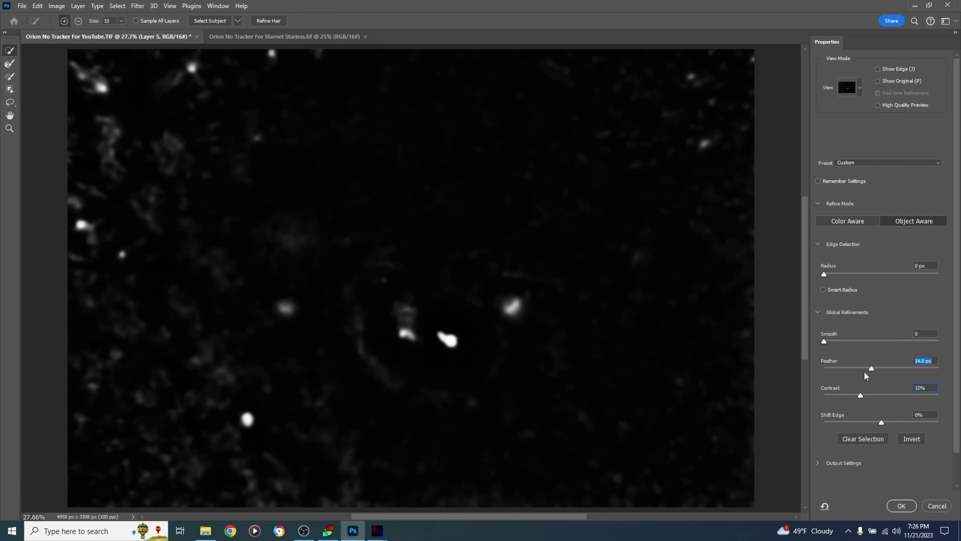
click(904, 506)
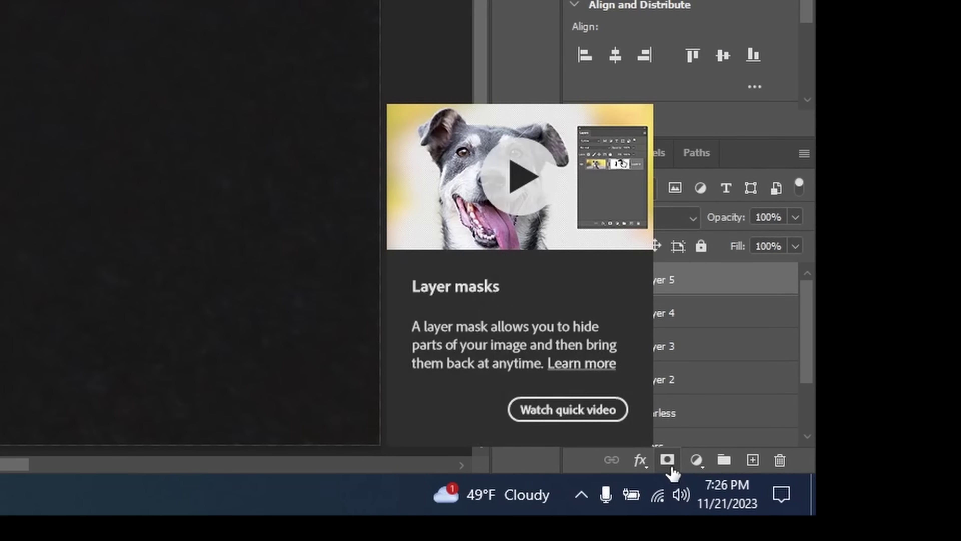
click(667, 461)
key(ctrl+i)
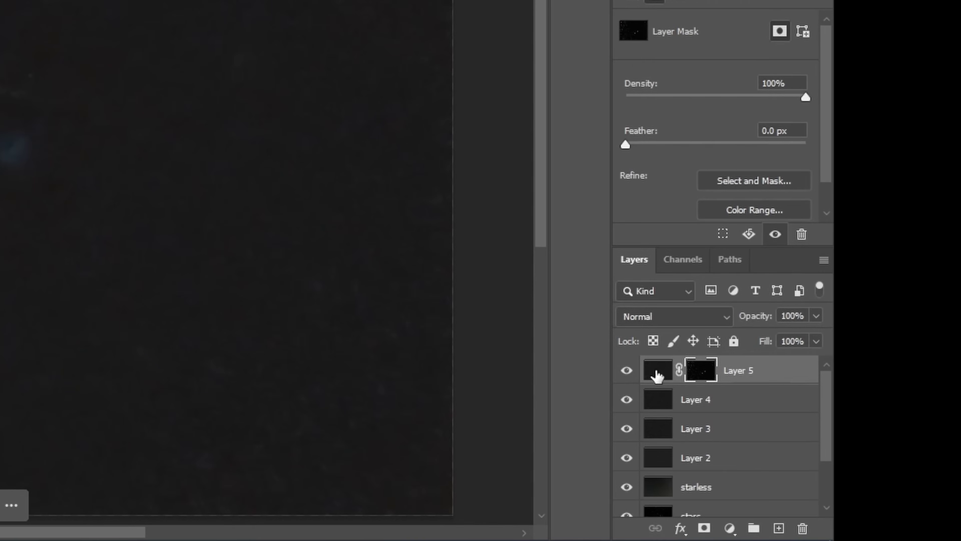
- Boost the vibrance and saturation of Layer 5's image content with a Vibrance adjustment
click(657, 376)
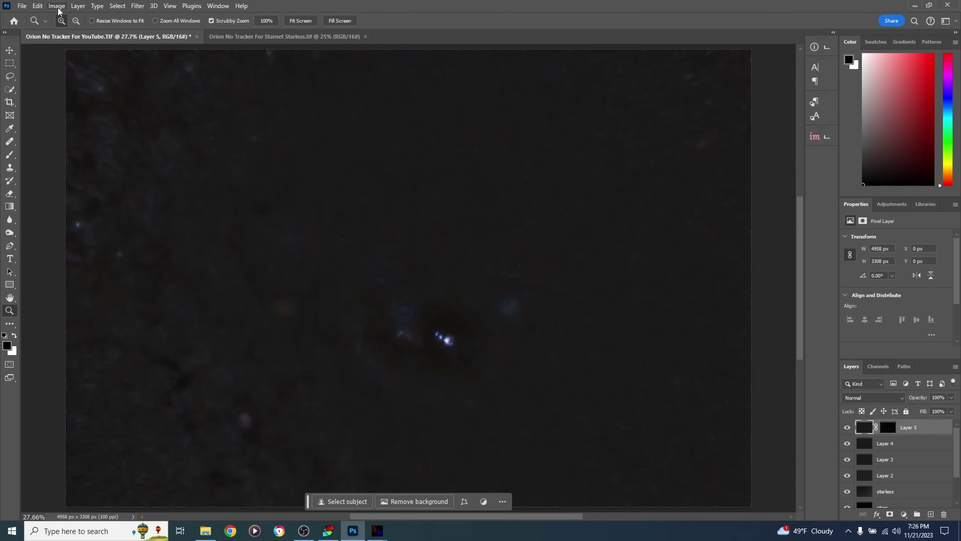
click(57, 7)
mouse_move(91, 34)
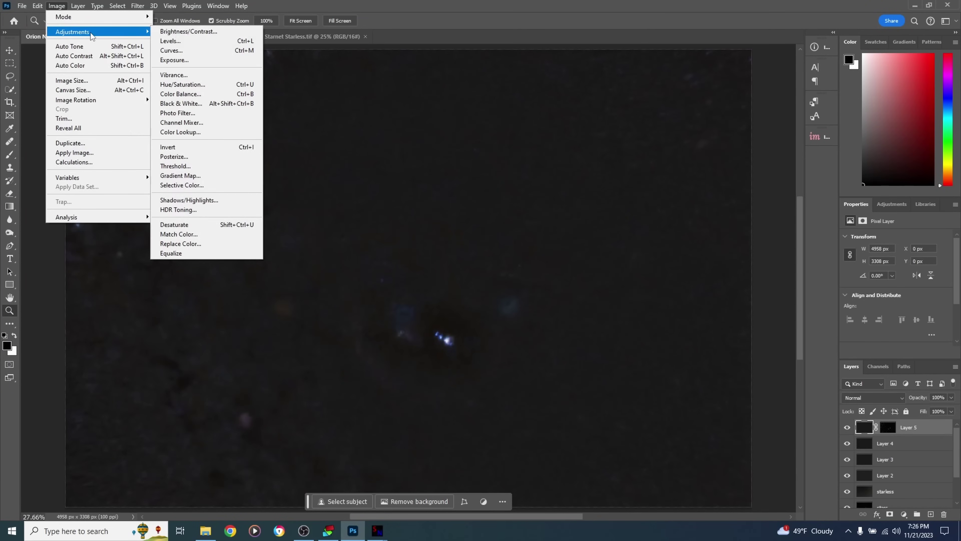
click(190, 74)
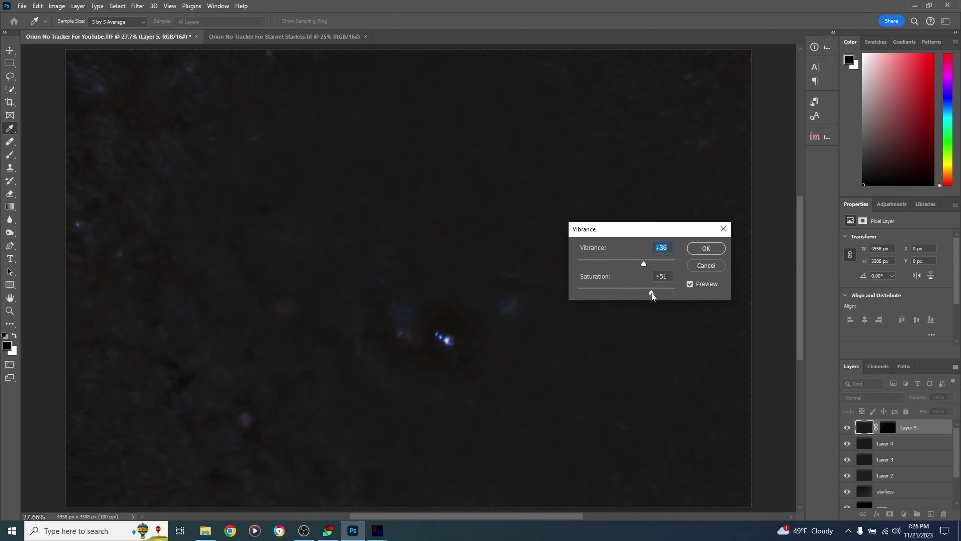
drag(645, 293, 641, 283)
click(634, 267)
click(698, 250)
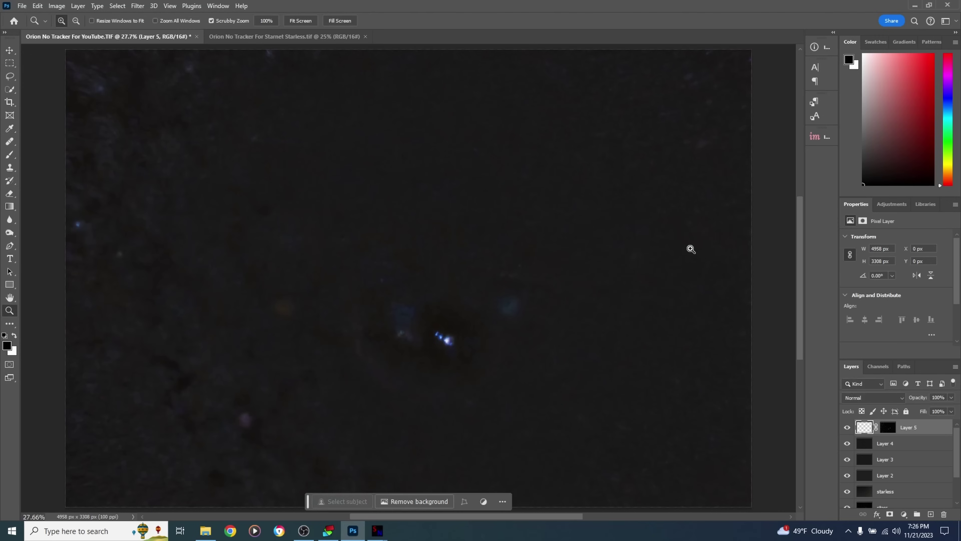
- In Camera Raw, set Layer 5's exposure to +0.20 and contrast to +17, and adjust Dehaze and Vibrance slightly
click(133, 7)
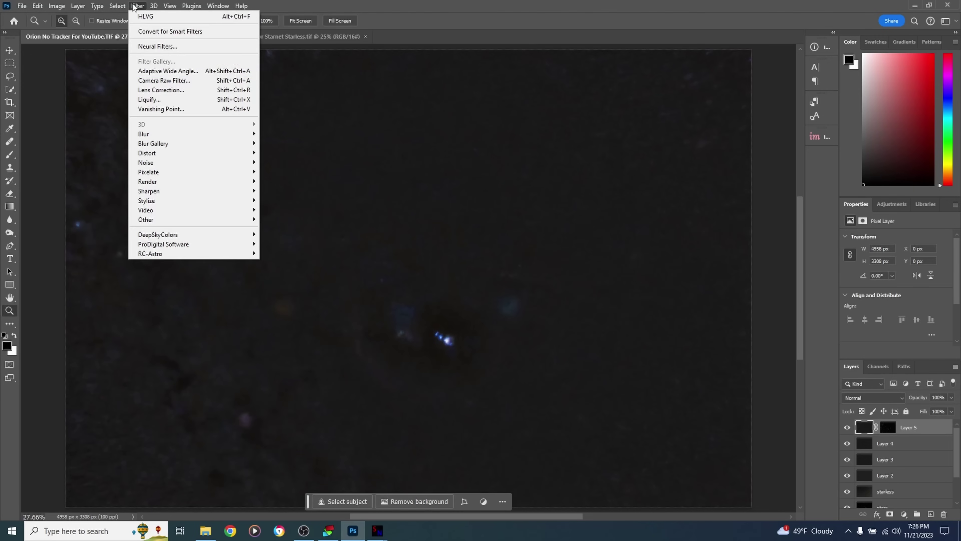
click(169, 81)
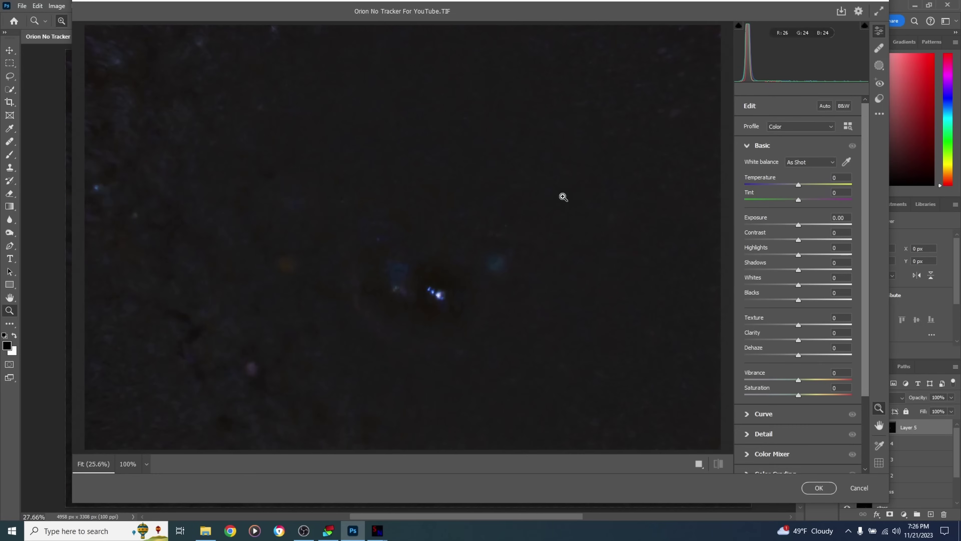
drag(795, 227, 808, 241)
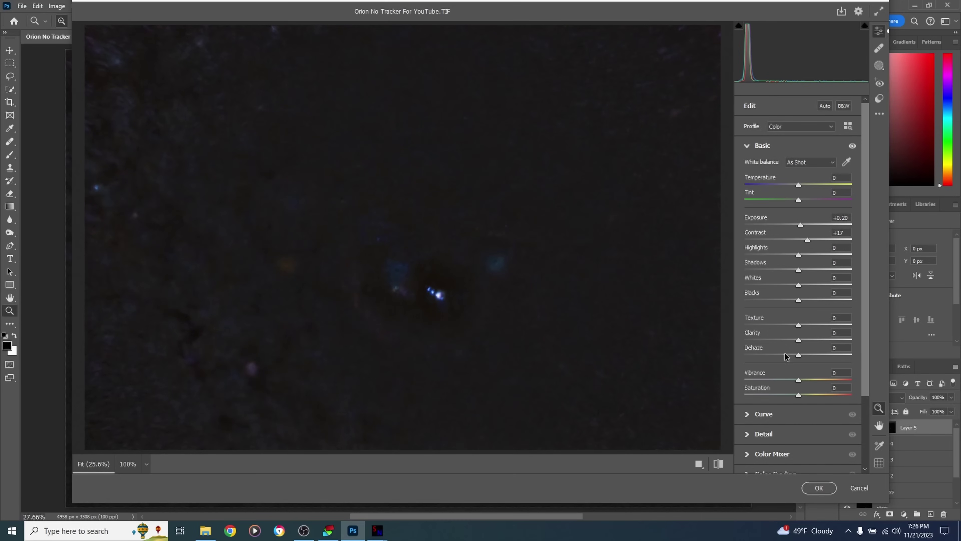
drag(798, 355, 811, 381)
- Add light Noise Reduction in Camera Raw's Detail settings and apply the filter to Layer 5
click(772, 439)
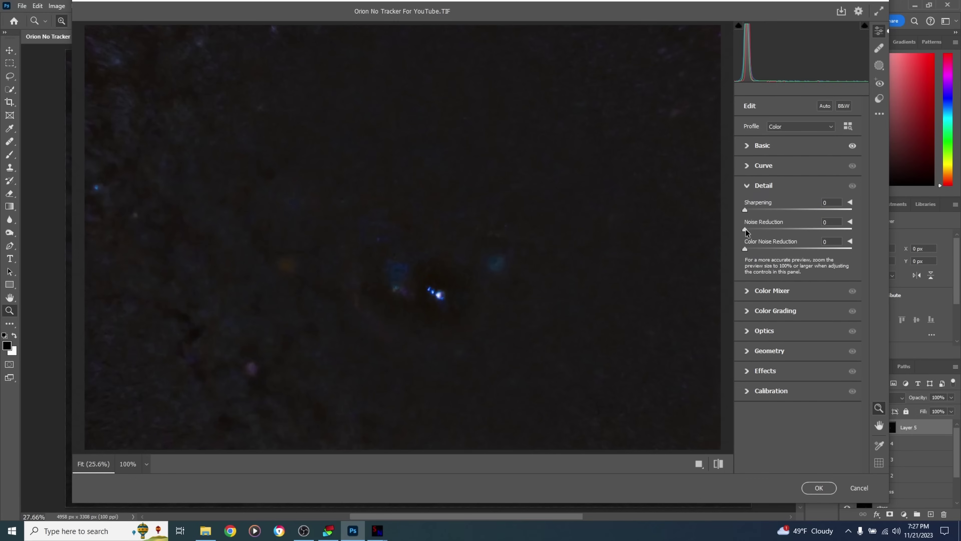
drag(745, 229, 765, 230)
click(810, 487)
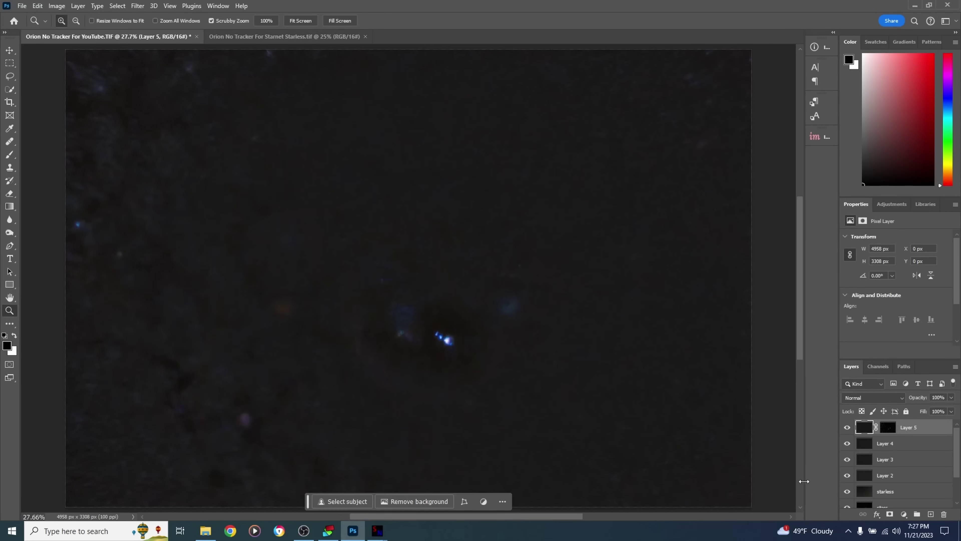
- Stamp the visible layers to two new top layers and select the faint arc beside the Orion Nebula with Color Range, fuzziness 4, range 90%
key(ctrl+shift+alt+e)
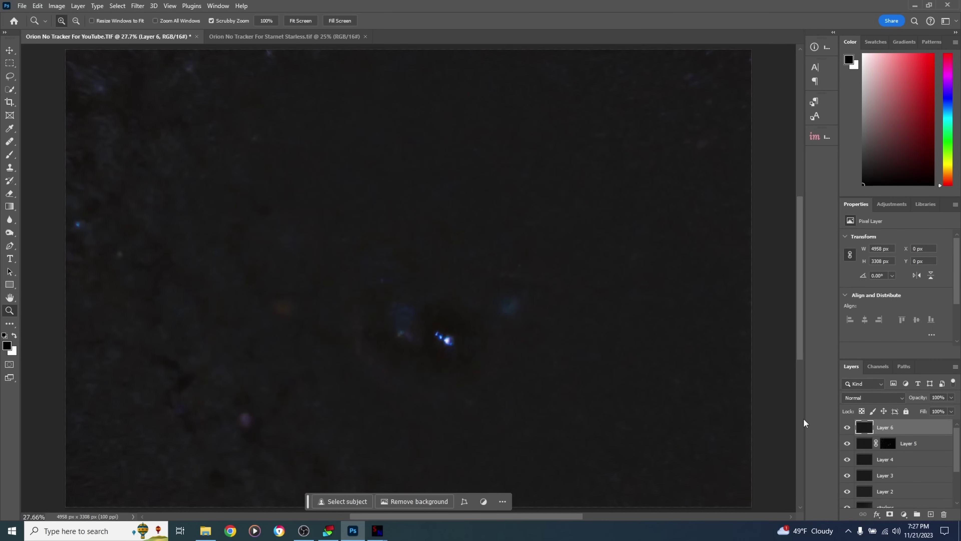
key(ctrl+j)
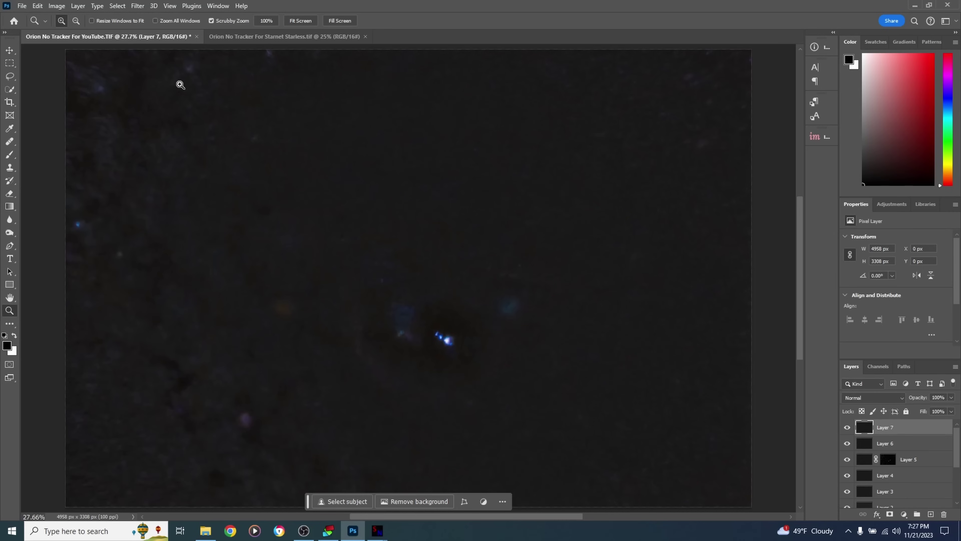
click(117, 6)
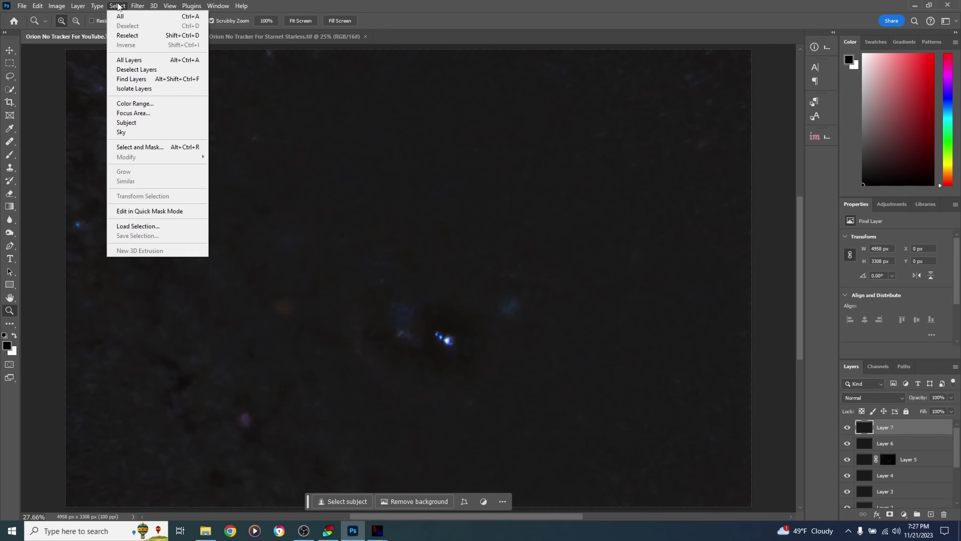
click(156, 102)
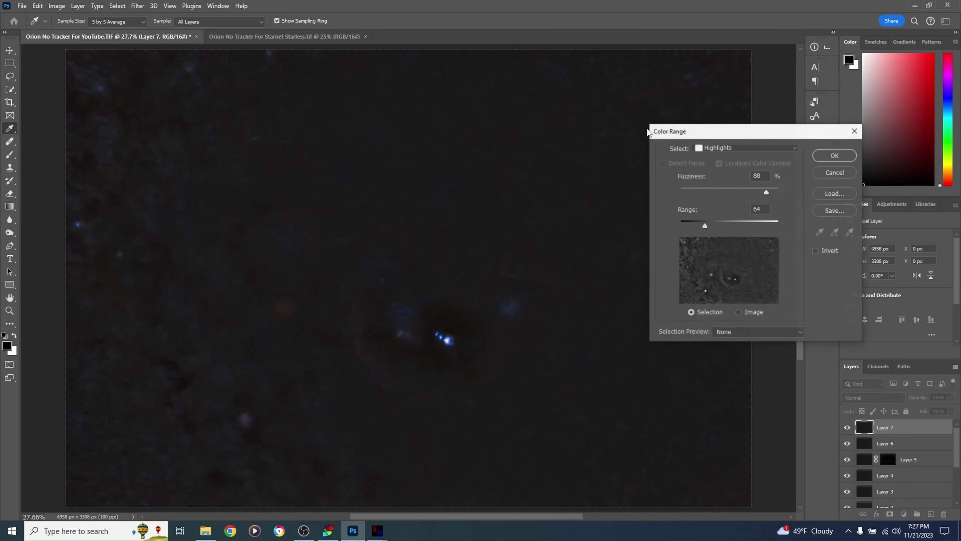
click(719, 148)
click(719, 156)
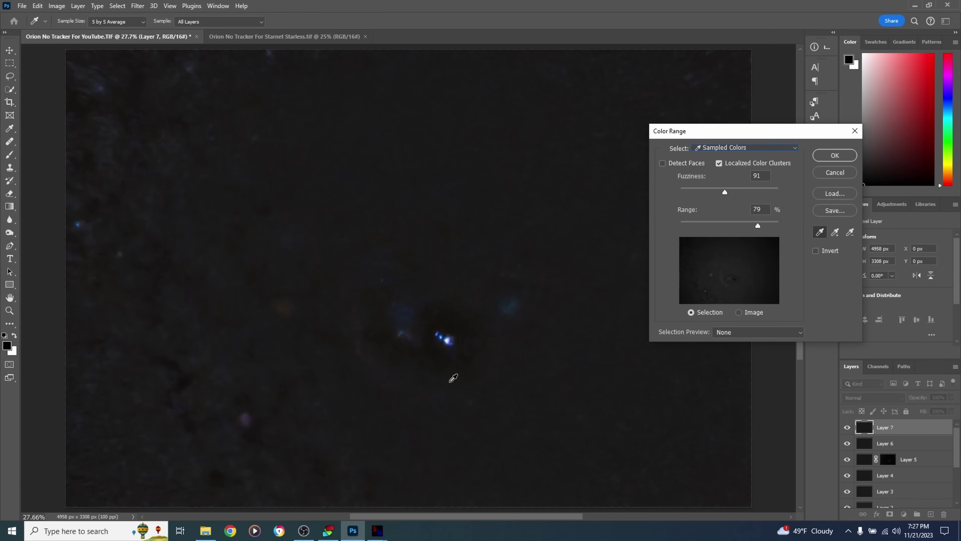
click(361, 348)
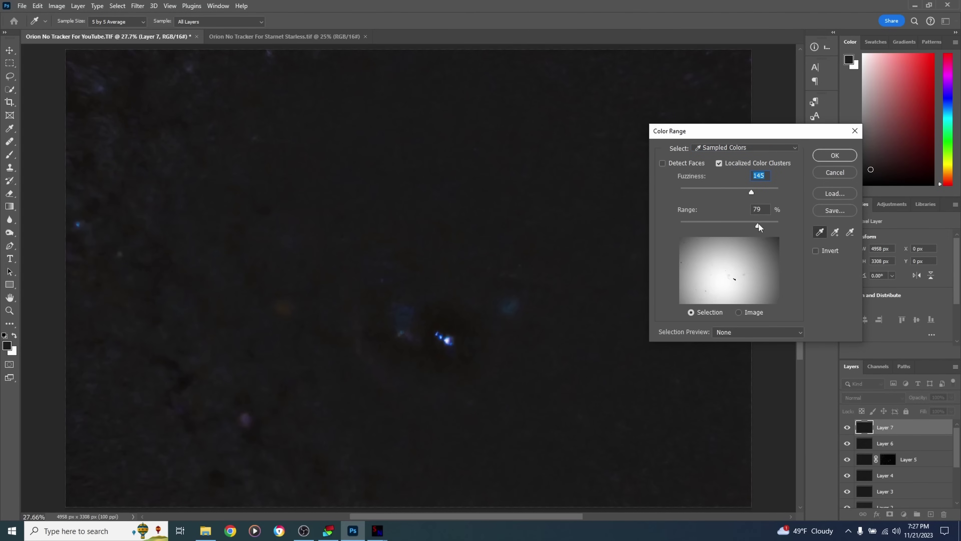
drag(758, 226, 721, 226)
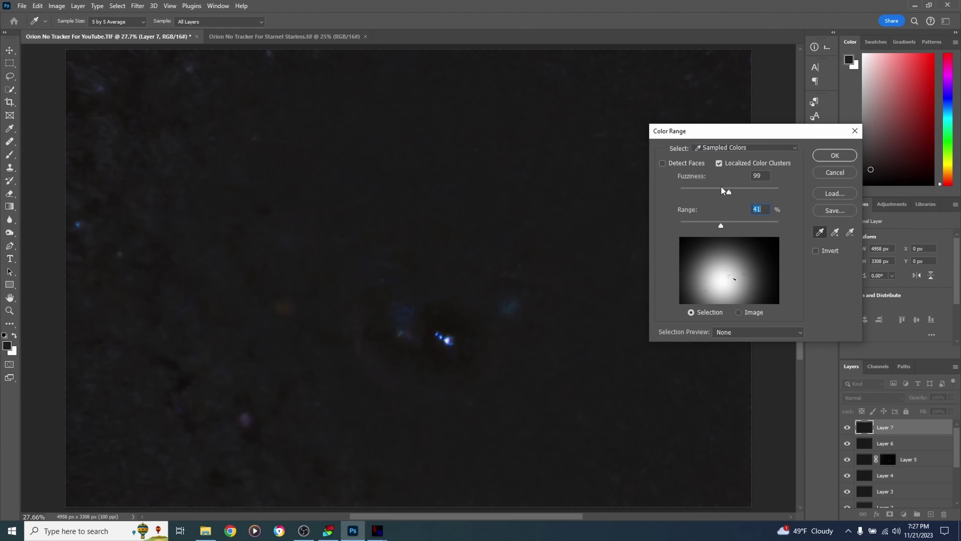
drag(721, 187, 683, 193)
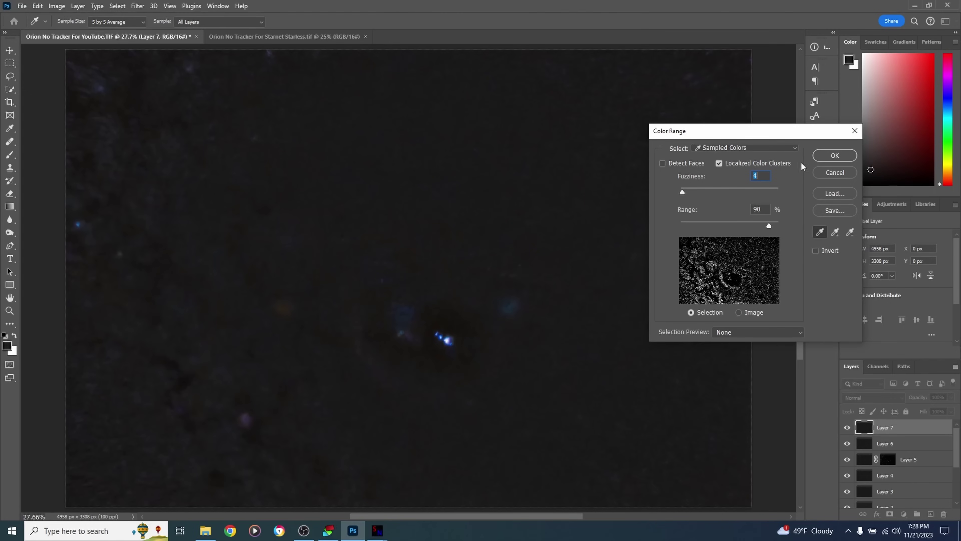
click(823, 156)
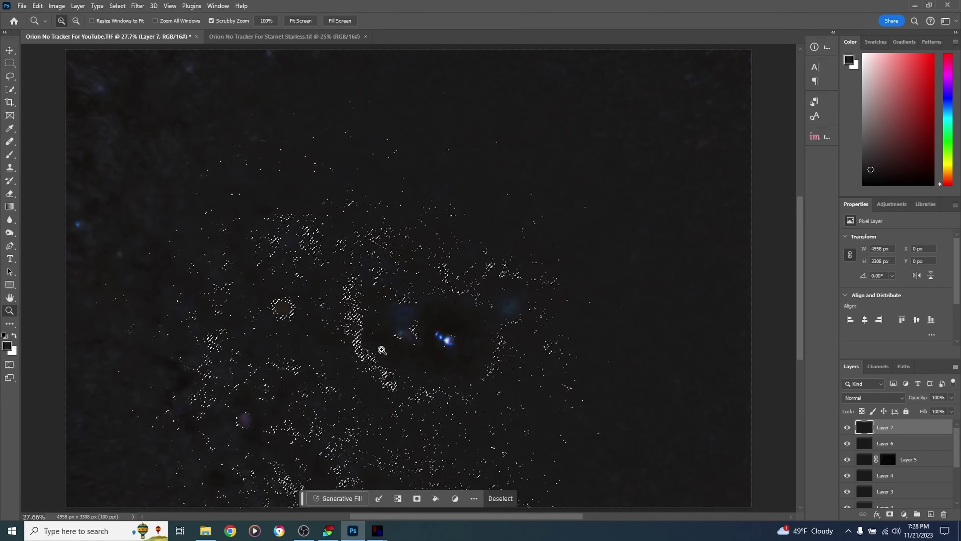
- Refine the selection in Select and Mask with contrast 93%, shift edge -9% and slight feathering, and turn it into Layer 7's mask
click(117, 6)
click(164, 148)
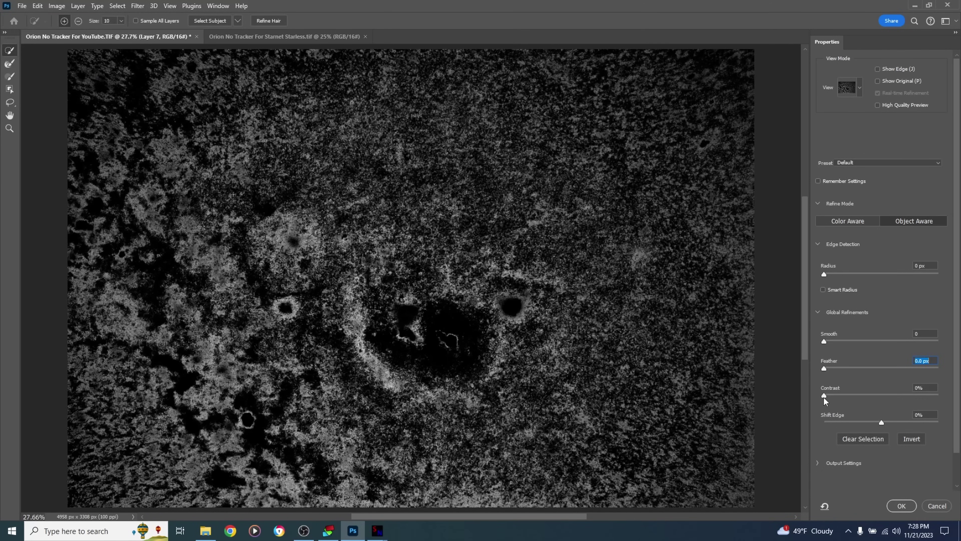
drag(826, 396, 931, 393)
mouse_move(881, 423)
mouse_down()
mouse_move(867, 421)
mouse_move(877, 418)
mouse_up()
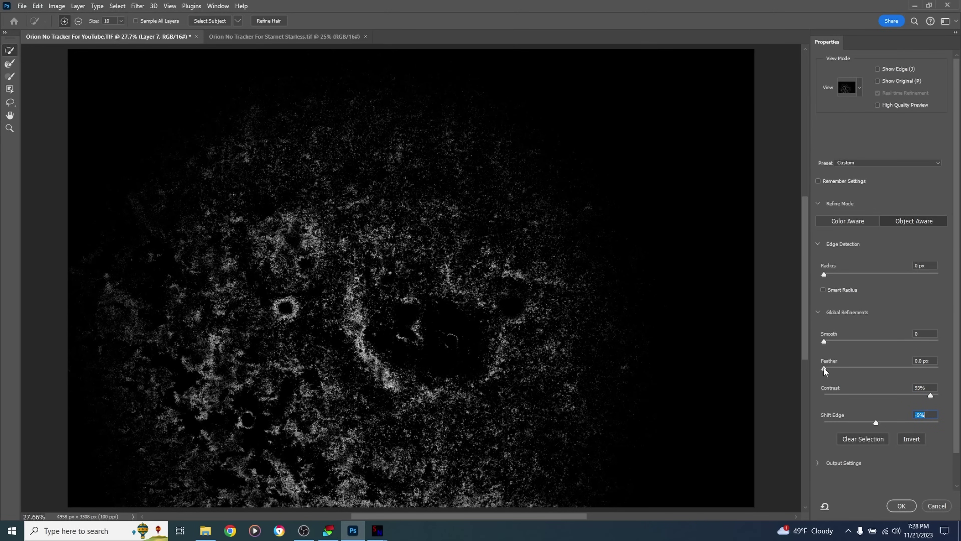
mouse_move(824, 368)
mouse_down()
mouse_move(882, 369)
mouse_move(829, 376)
mouse_up()
click(909, 506)
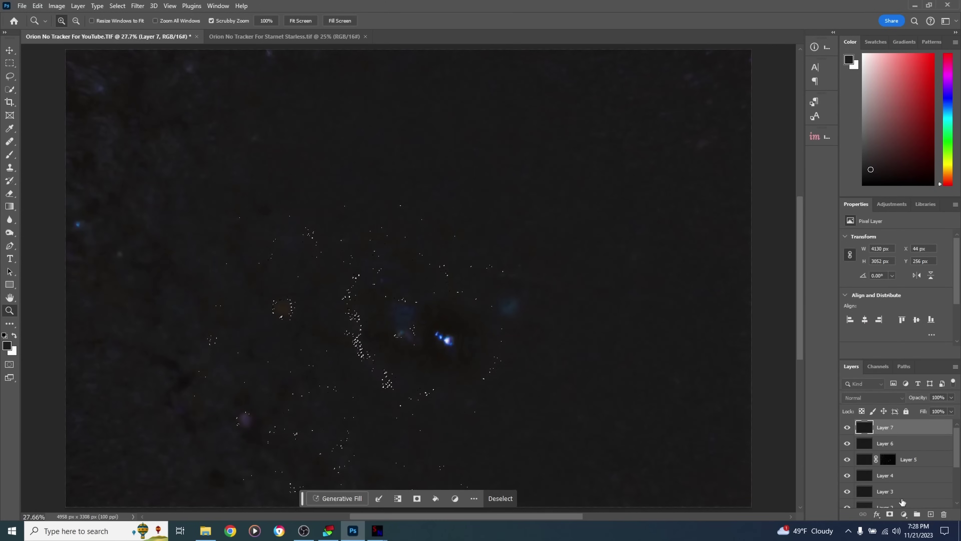
click(891, 515)
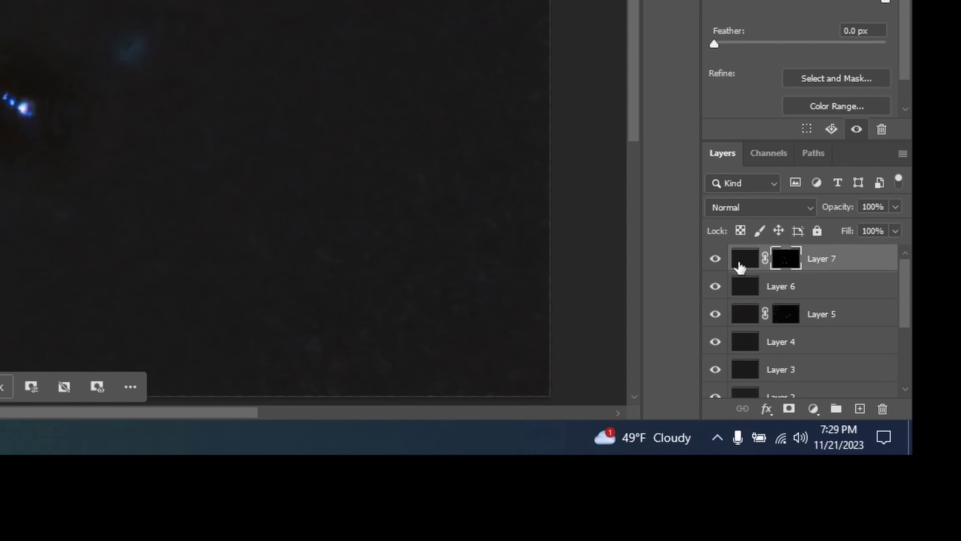
- Target Layer 7's image content instead of its mask and brighten it slightly with a Curves adjustment
click(743, 262)
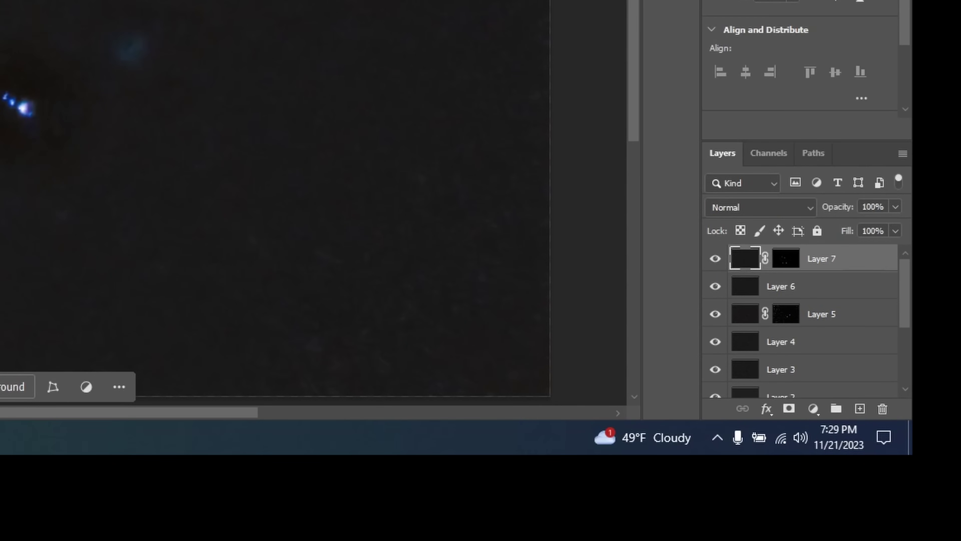
click(57, 5)
mouse_move(72, 34)
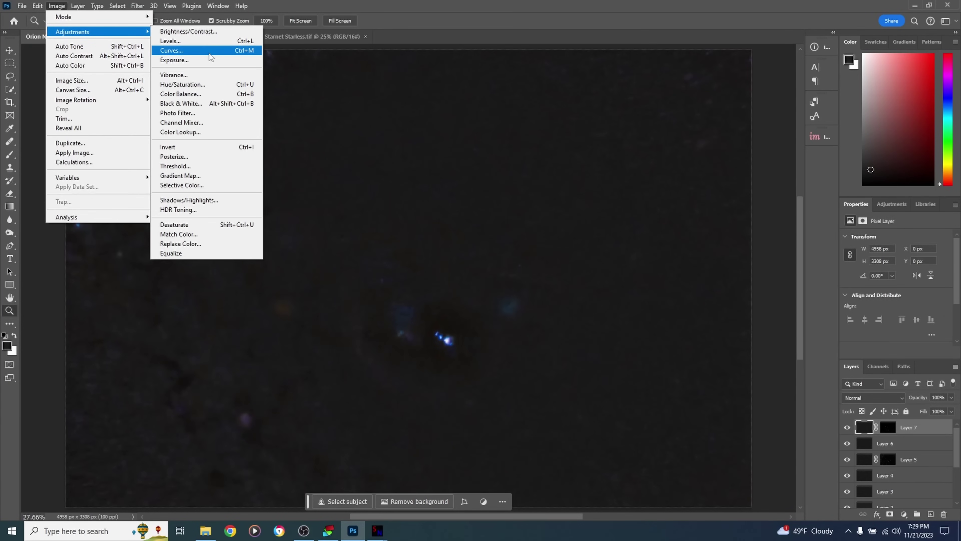
click(211, 57)
drag(568, 256, 563, 242)
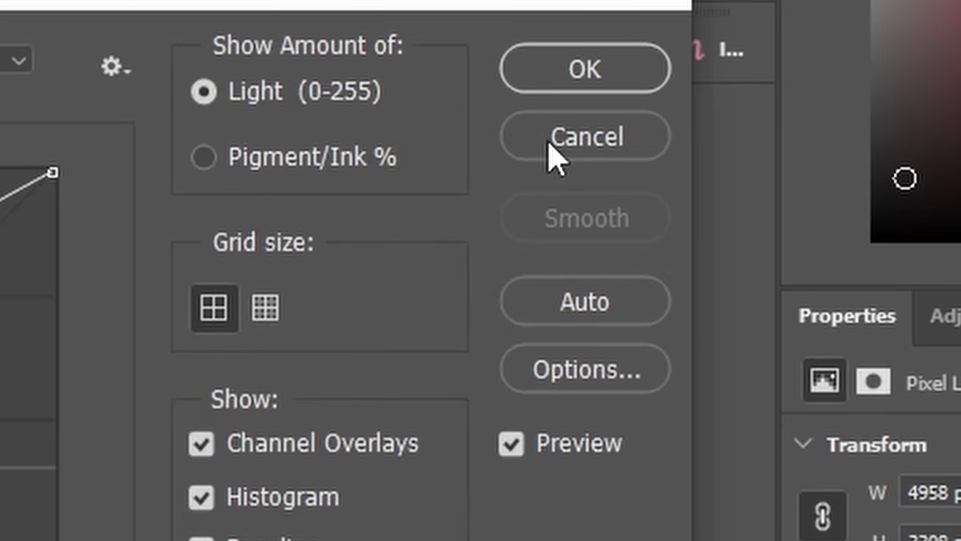
click(783, 162)
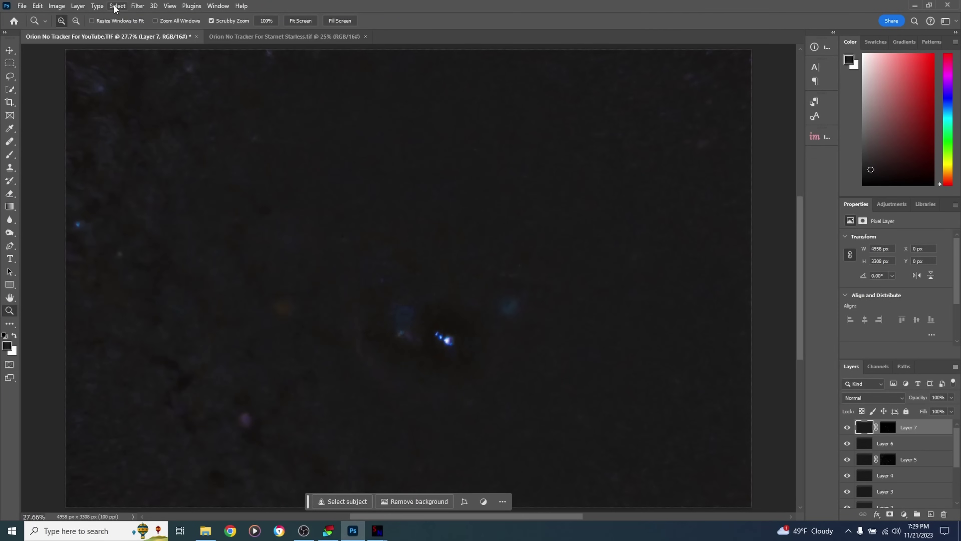
- Boost the color of Layer 7's image content with a Vibrance adjustment, raising the saturation slightly
click(95, 6)
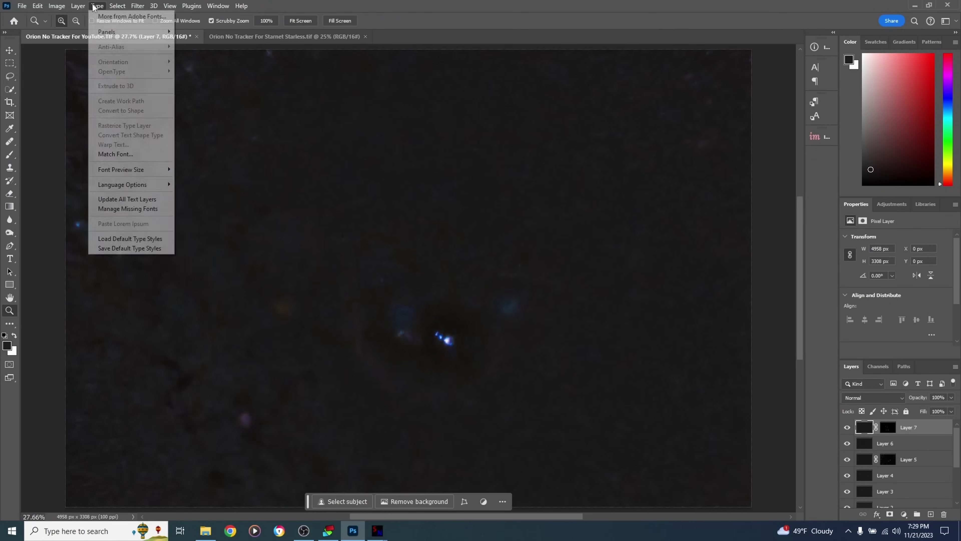
mouse_move(57, 6)
mouse_move(87, 31)
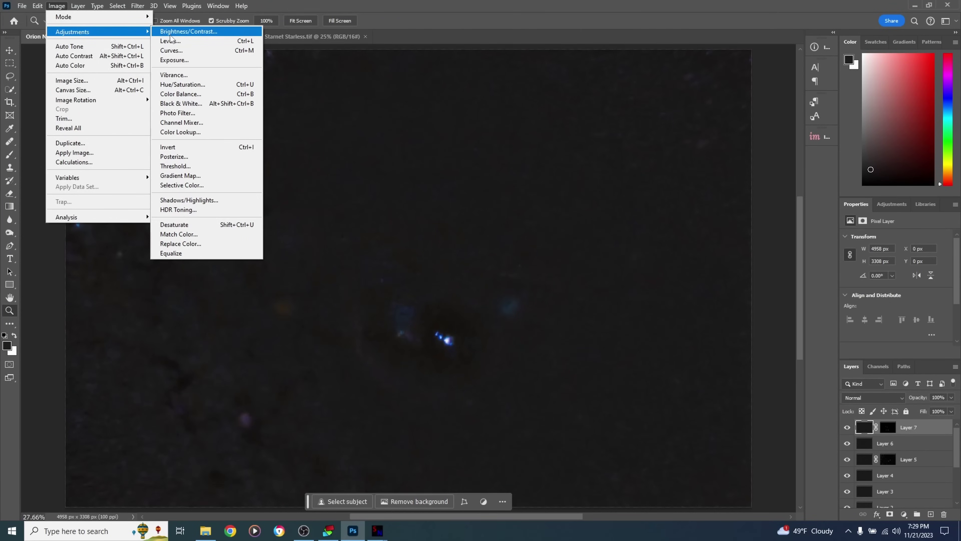
click(174, 74)
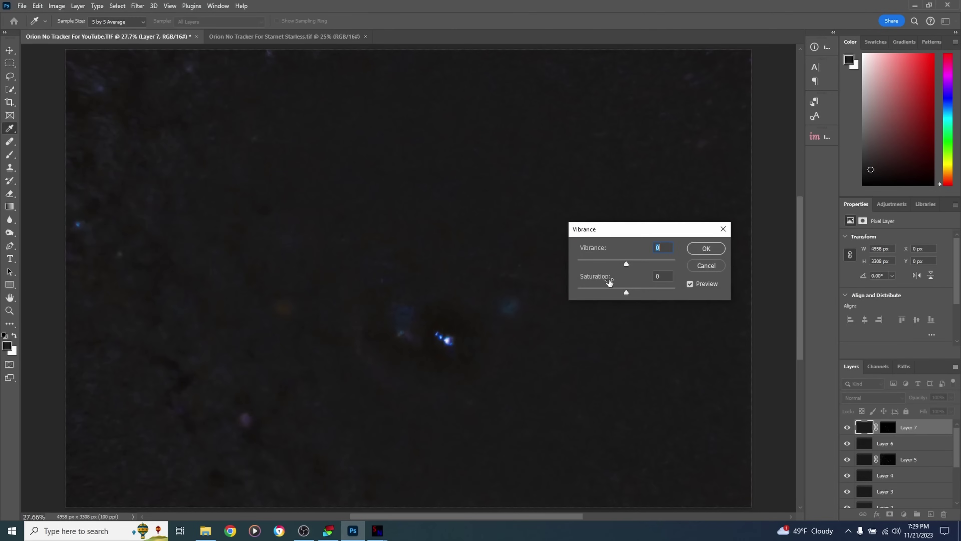
click(635, 287)
click(706, 248)
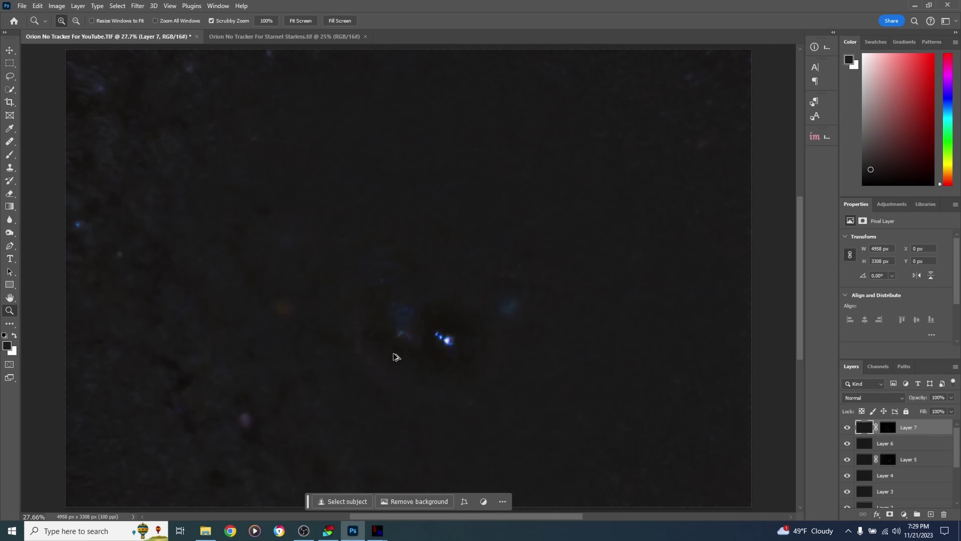
- Stamp the visible layers to a new top layer and raise its Reds saturation in Camera Raw's Color Mixer
key(ctrl+shift+alt+e)
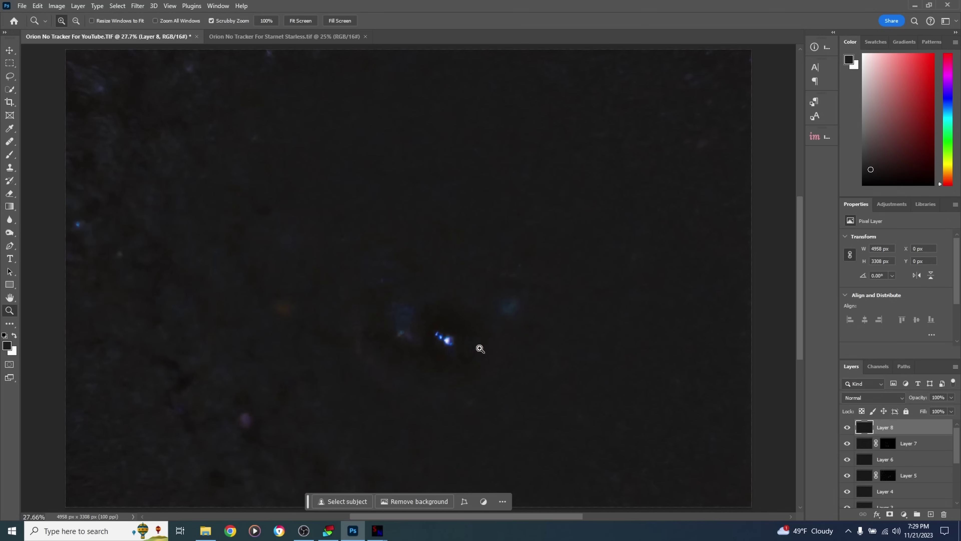
click(140, 9)
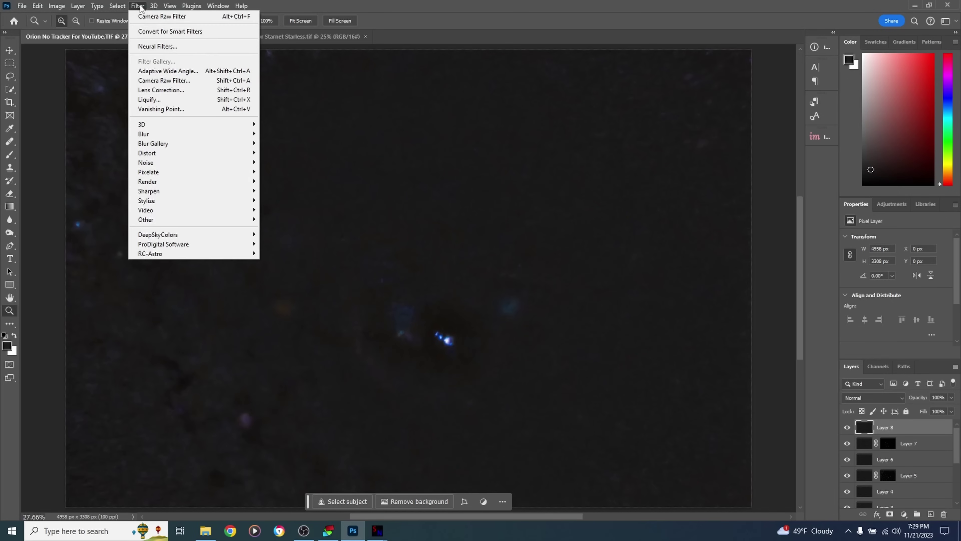
click(163, 80)
click(764, 289)
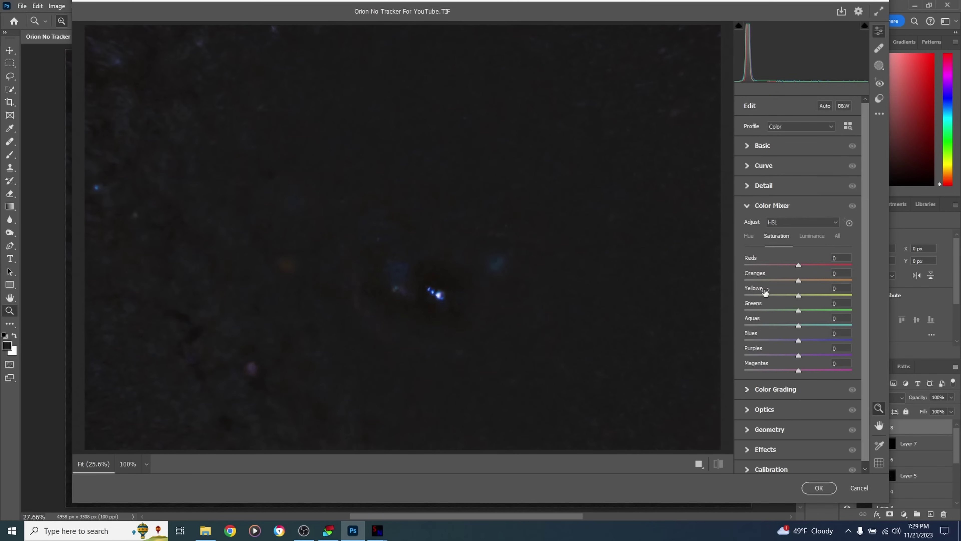
drag(799, 264, 821, 259)
click(738, 205)
- Set Layer 8's exposure to +0.30 and blacks to -41 in Camera Raw and apply the filter
click(748, 146)
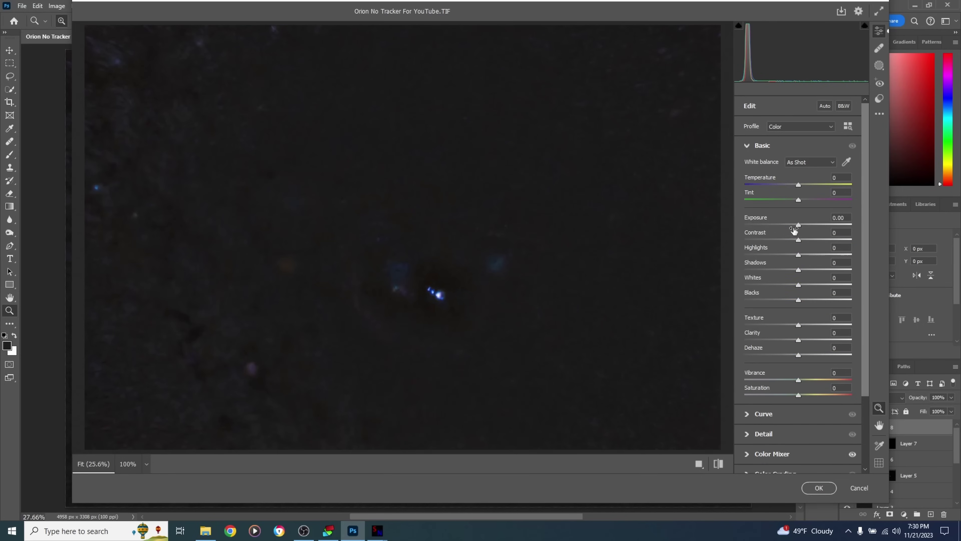
drag(798, 224, 805, 224)
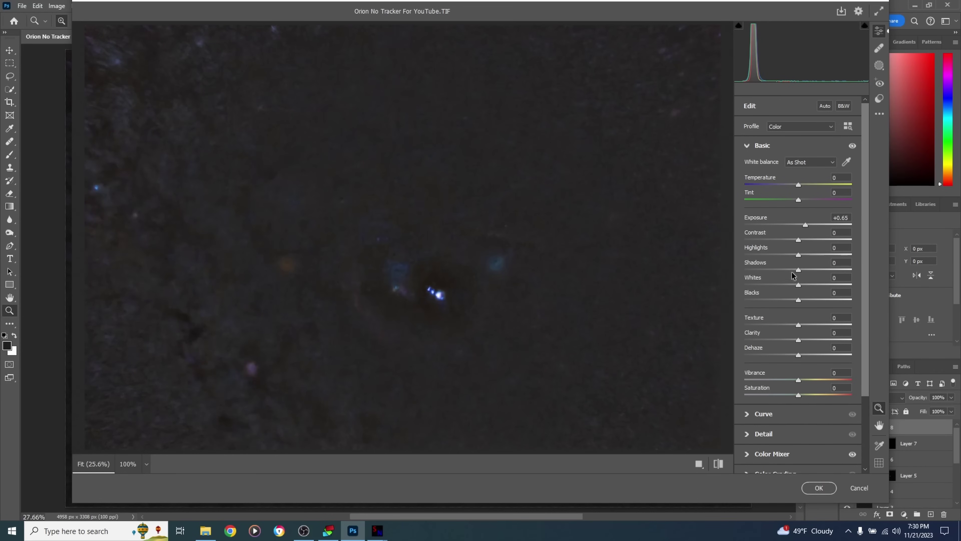
drag(798, 299, 776, 300)
drag(804, 224, 801, 225)
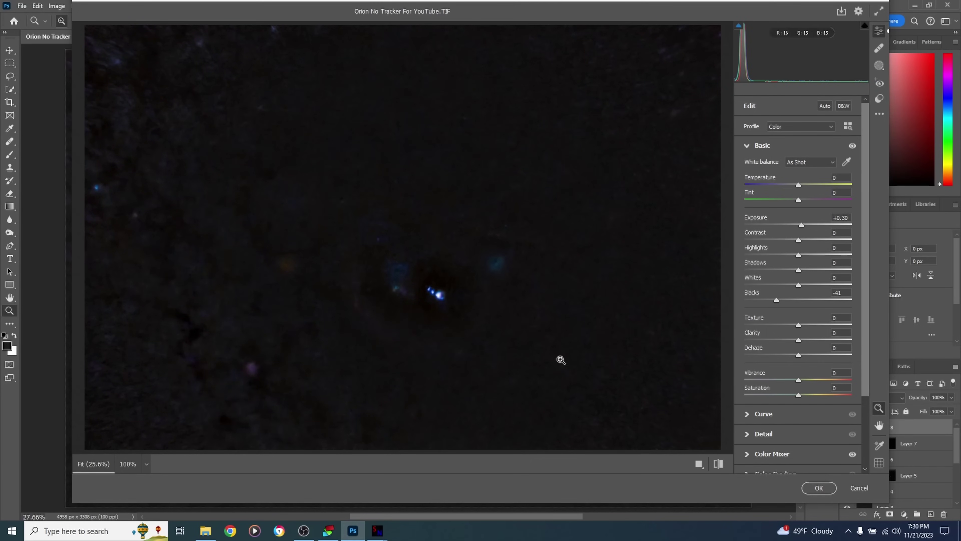
click(823, 488)
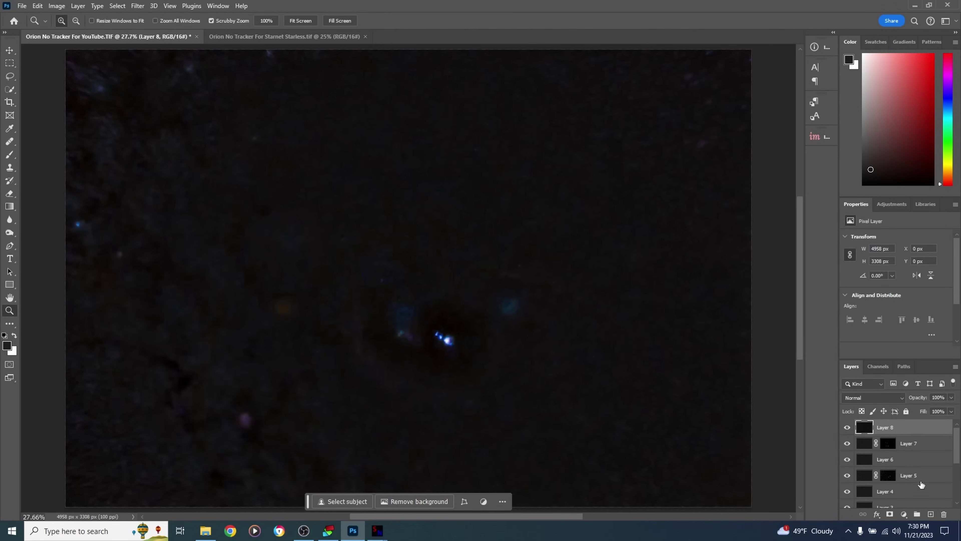
- Move the stars layer to the top of the layer stack and set its blend mode to Linear Dodge (Add)
drag(954, 447, 956, 490)
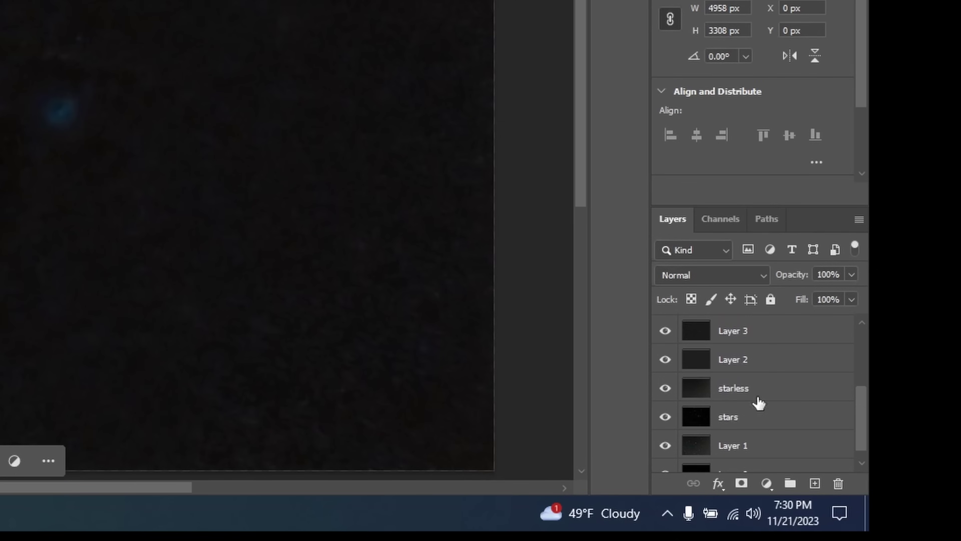
drag(728, 427, 731, 322)
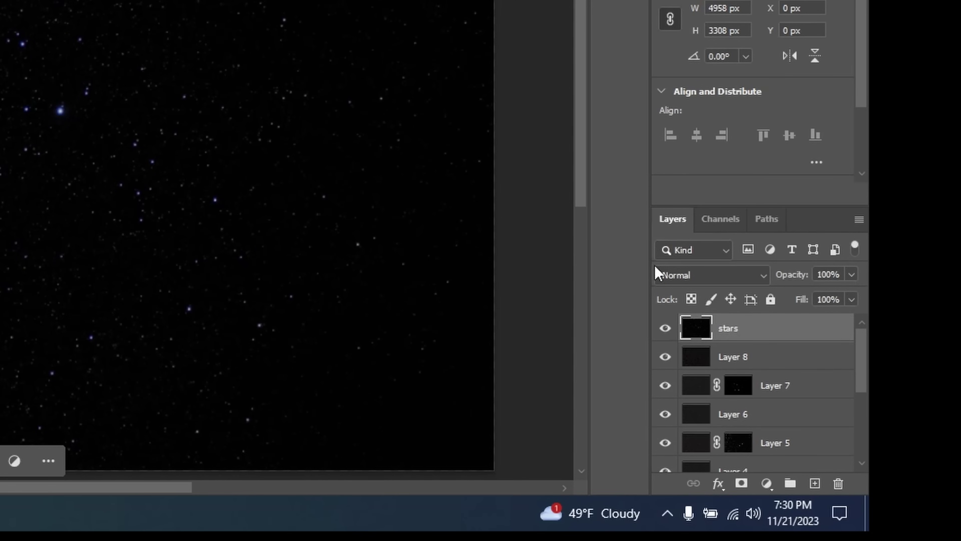
click(698, 282)
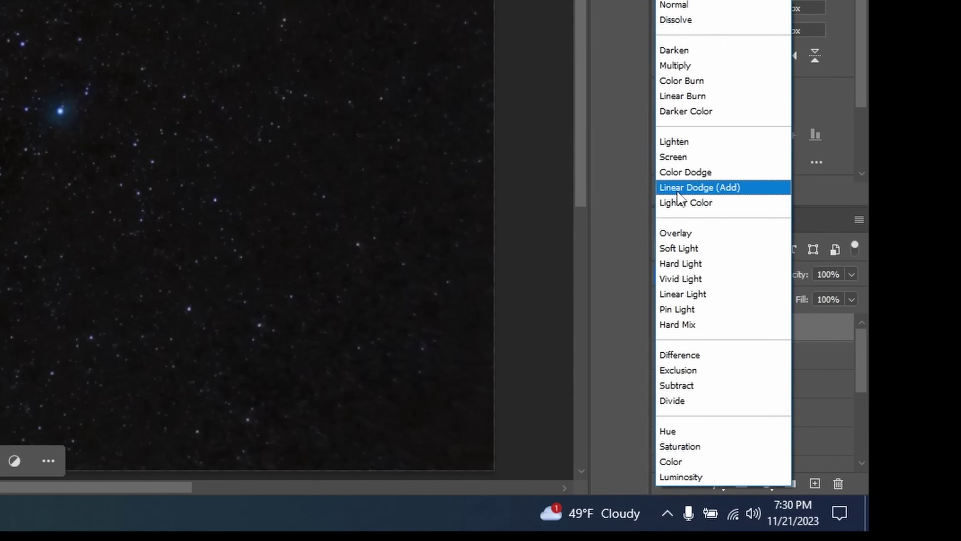
click(677, 192)
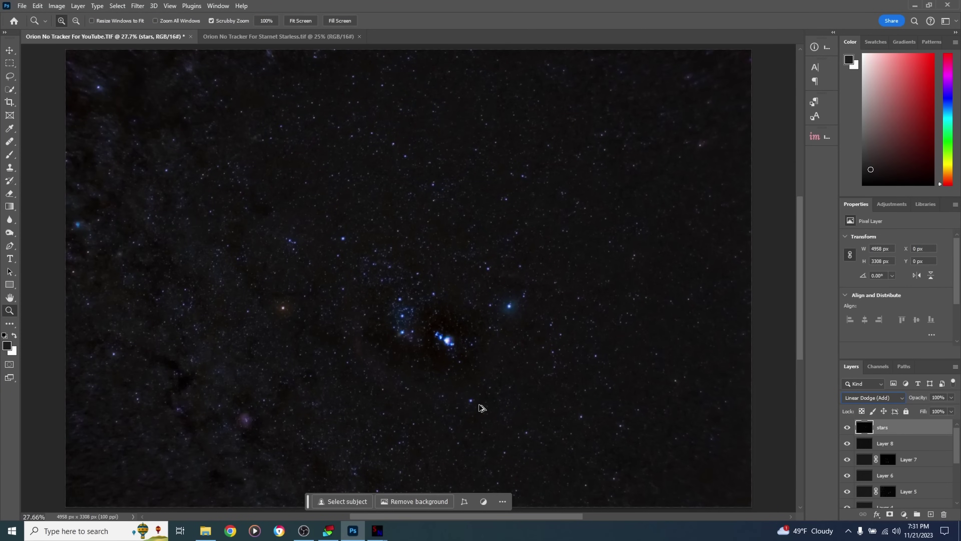
- Stamp the visible layers to a new layer and set clarity +8, dehaze +23, vibrance +25 and saturation +8 in Camera Raw
key(ctrl+shift+alt+e)
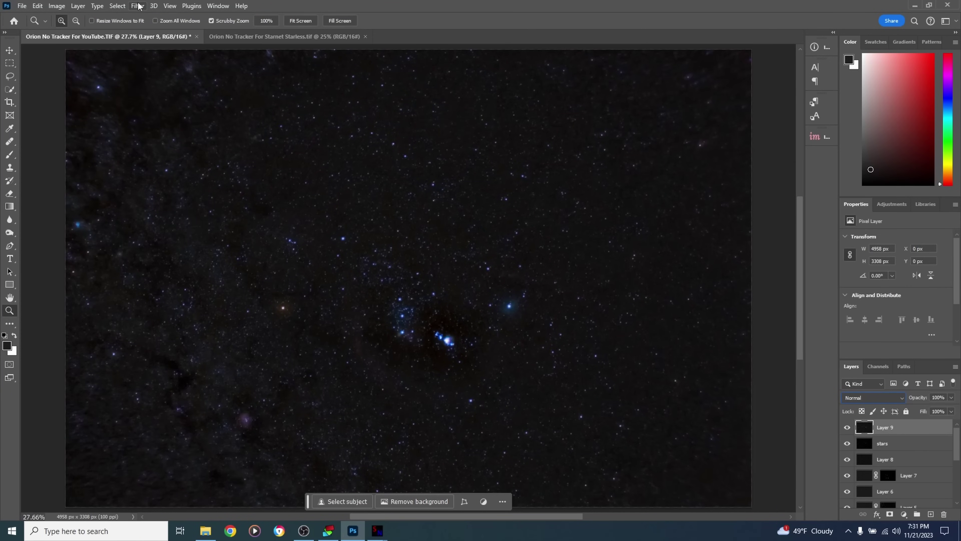
click(139, 5)
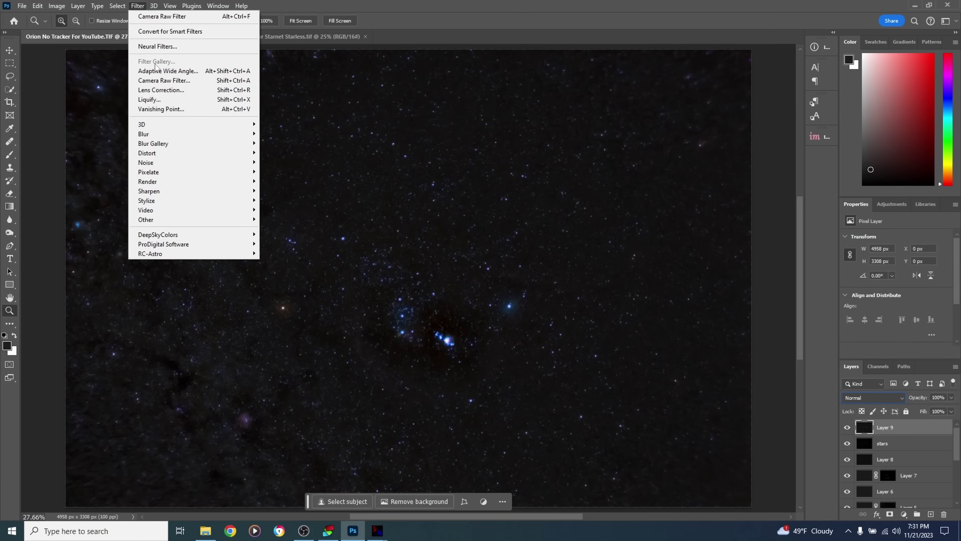
click(161, 82)
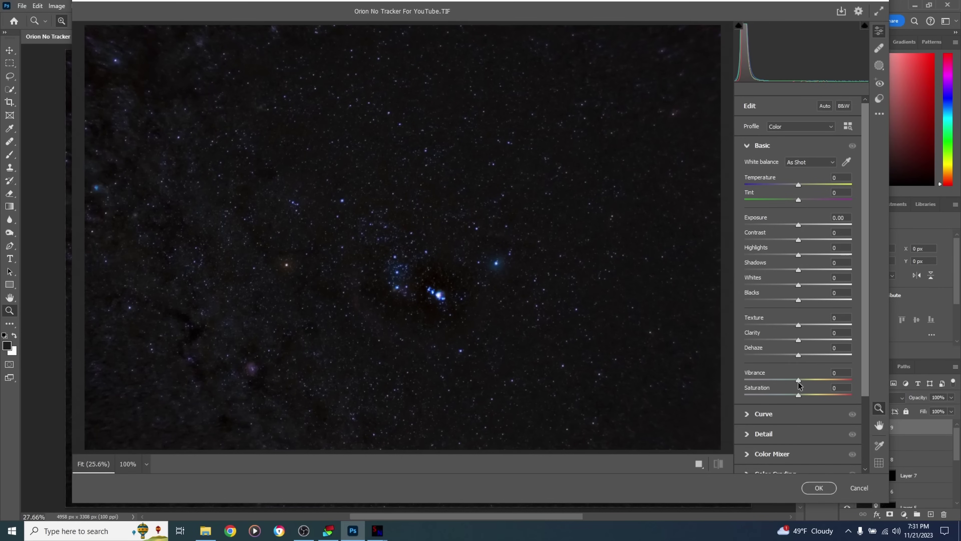
mouse_move(798, 380)
mouse_down()
mouse_move(813, 380)
mouse_move(804, 390)
mouse_up()
drag(798, 339, 818, 355)
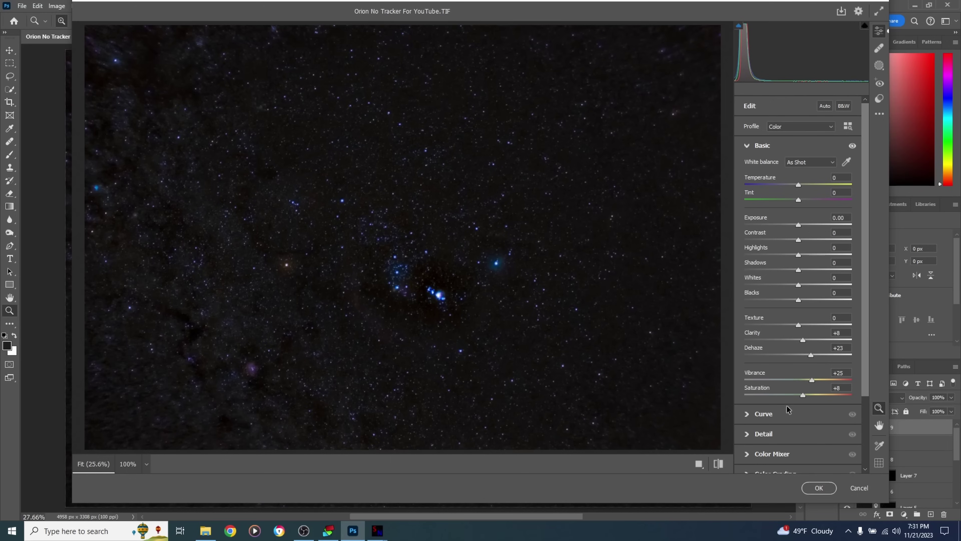
- Add Noise Reduction of 16 in Camera Raw's Detail settings and apply the filter to Layer 9
click(782, 434)
drag(747, 229, 765, 230)
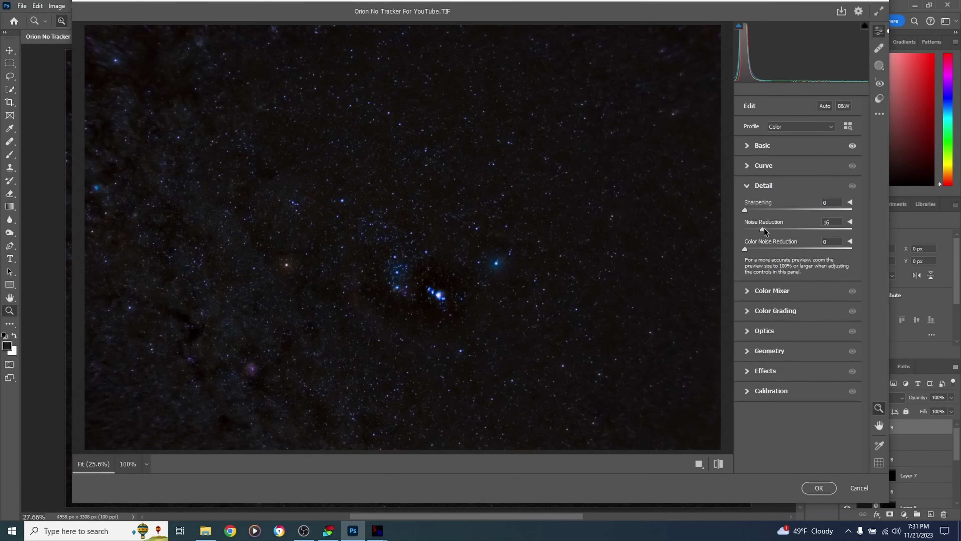
click(819, 489)
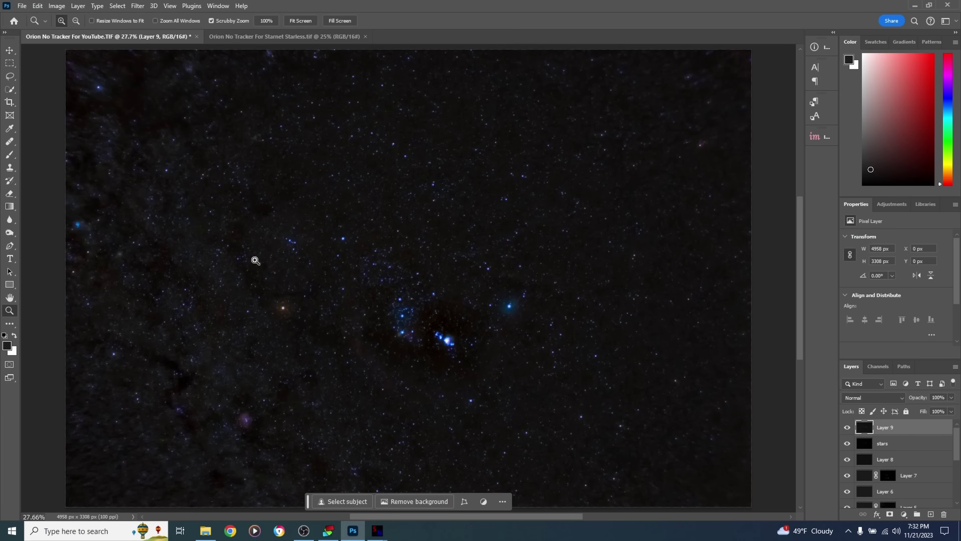
- Save a TIFF copy without layers as "Orion No Tracker For YouTube copy" in the 2023-11-08 Orion No Tracker folder
click(22, 6)
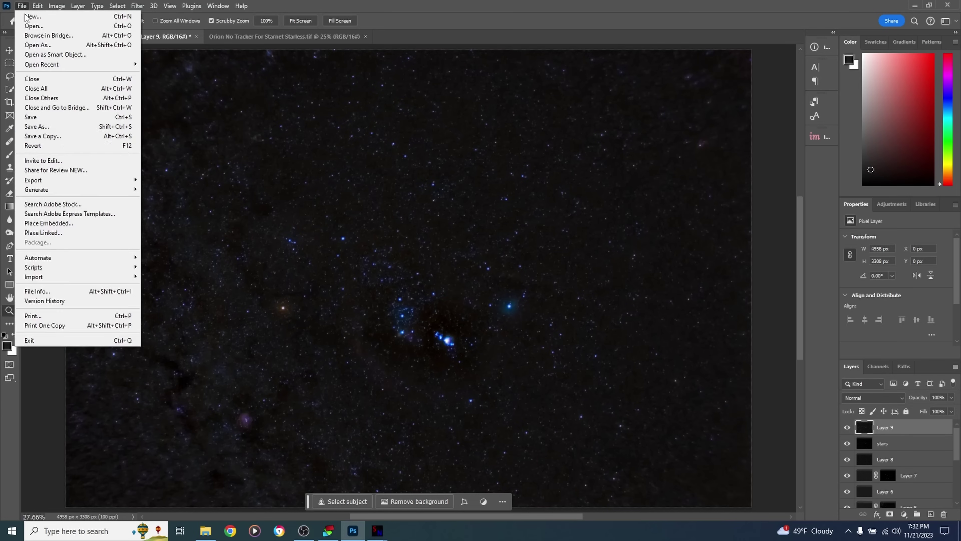
click(65, 139)
key(alt+Up)
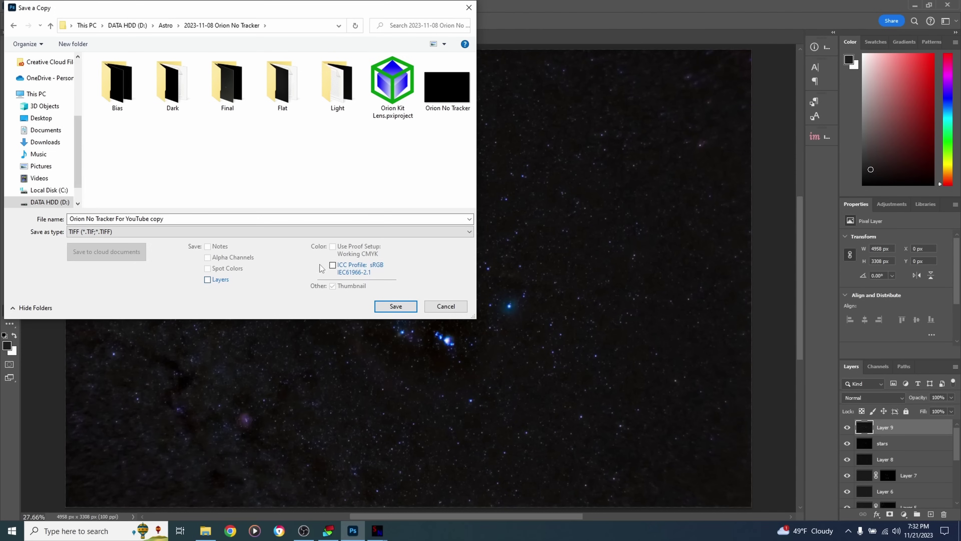
click(383, 303)
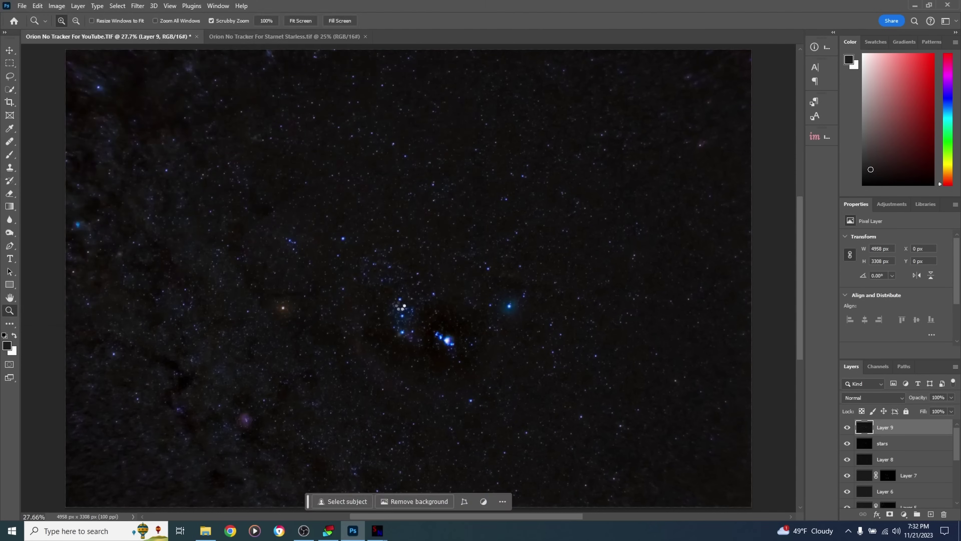
click(601, 133)
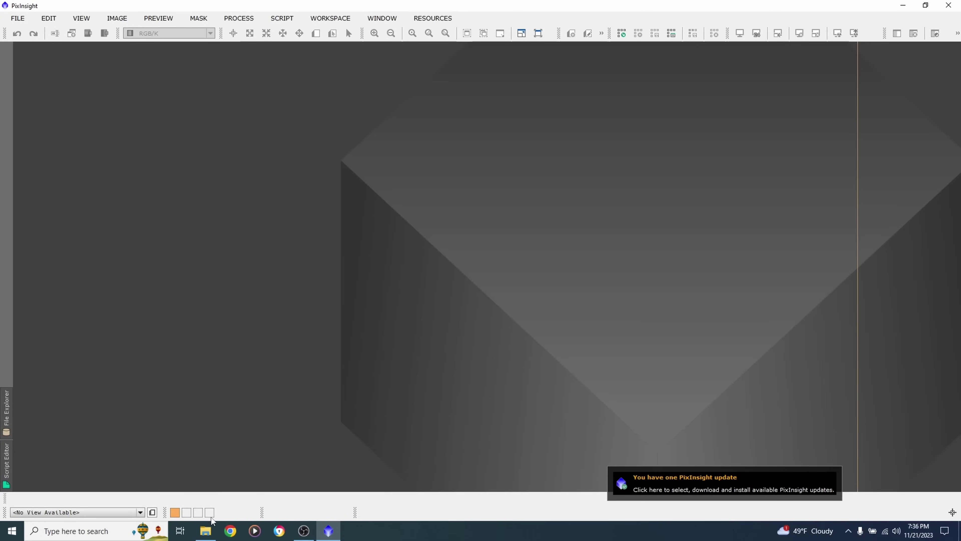
- In PixInsight, load the YouTube process icons file from the Astro > Project Icons folder onto the first workspace
click(206, 530)
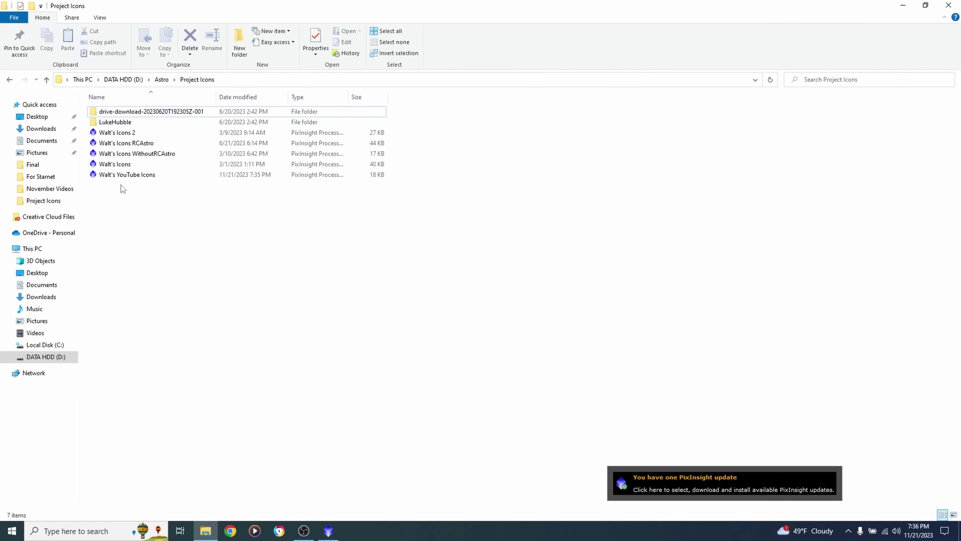
drag(120, 180, 903, 267)
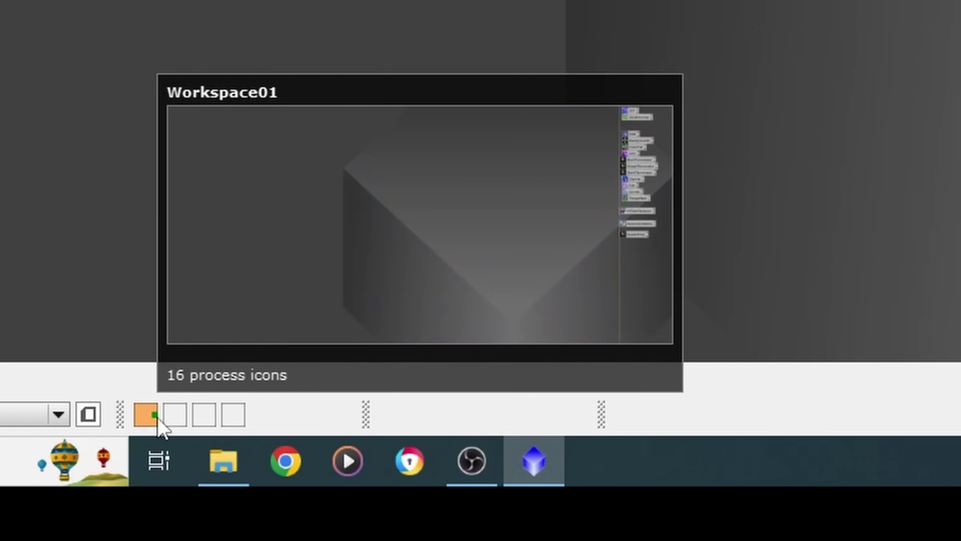
mouse_move(205, 512)
mouse_move(142, 426)
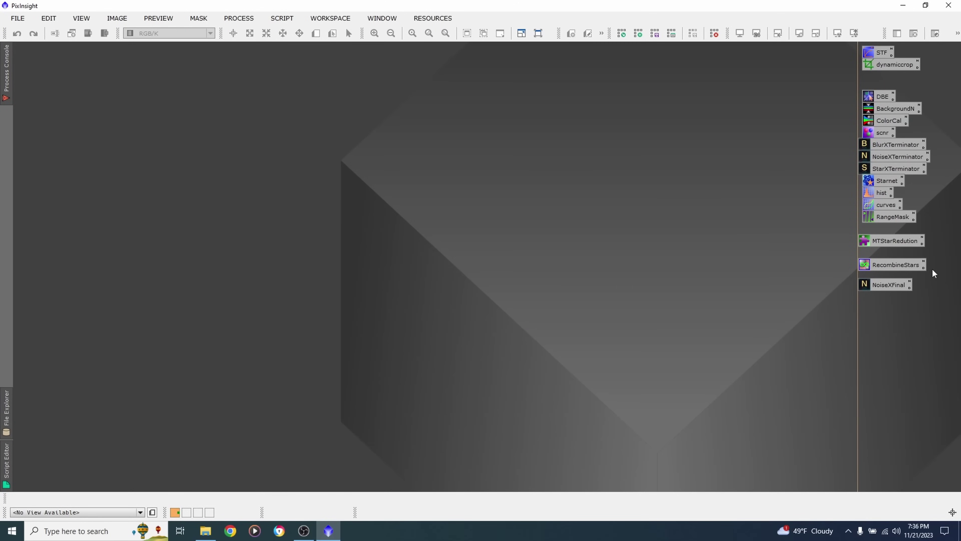
right_click(877, 326)
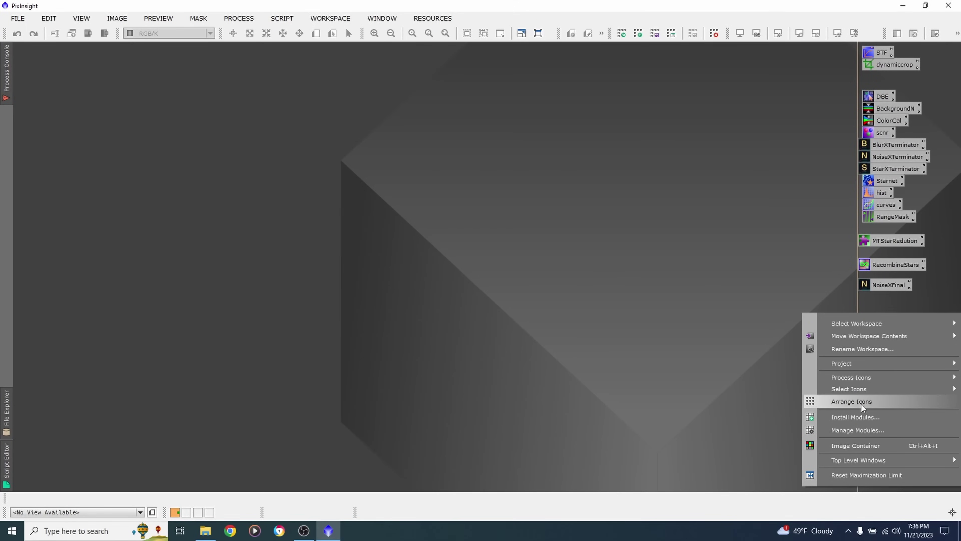
click(862, 404)
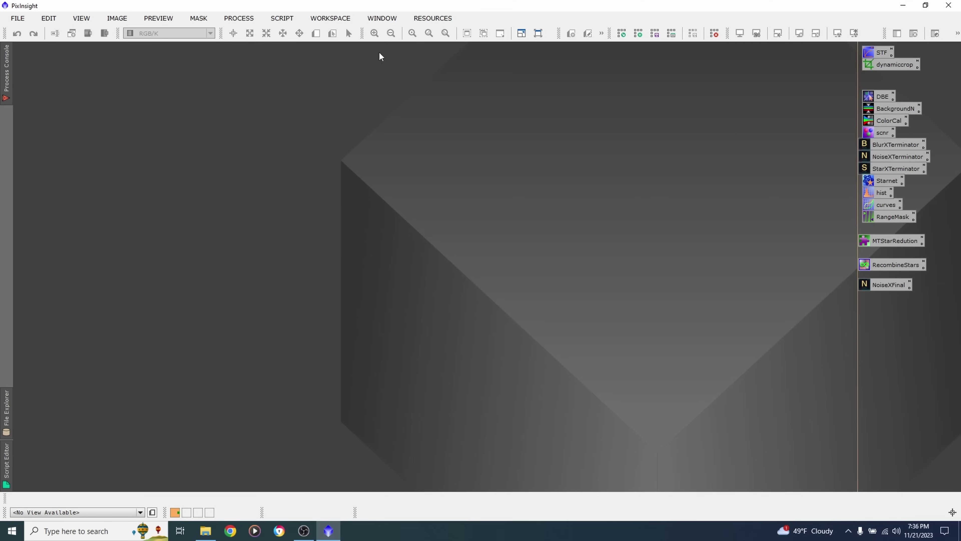
click(245, 21)
mouse_move(305, 14)
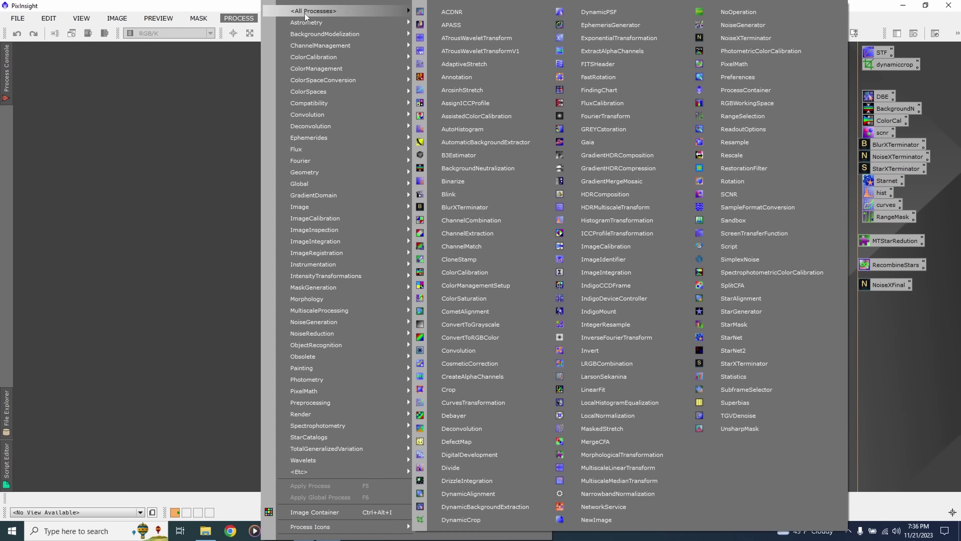
click(238, 18)
- Open the image "Orion No Tracker For YouTube" from the Final folder in Astro > 2023-11-08 Orion No Tracker
click(16, 19)
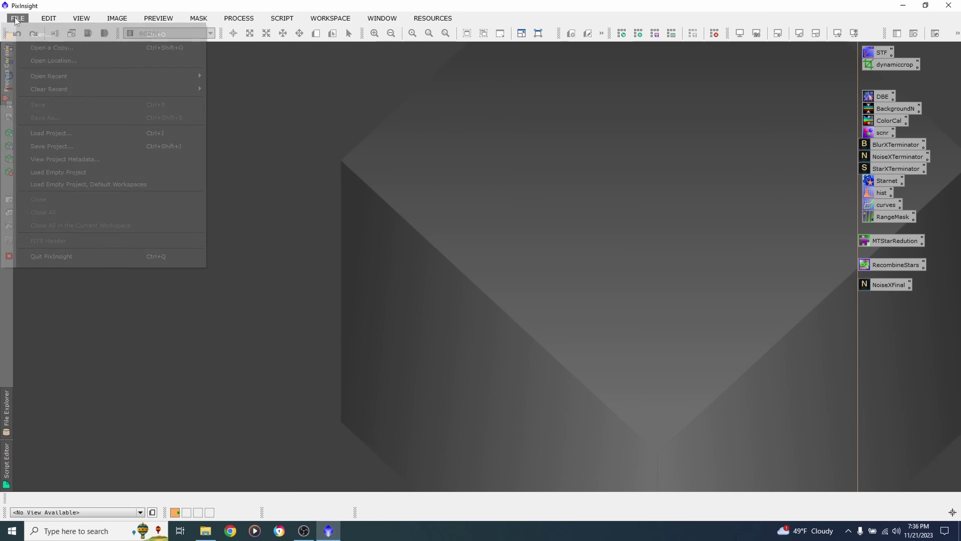
click(26, 32)
click(40, 37)
click(28, 61)
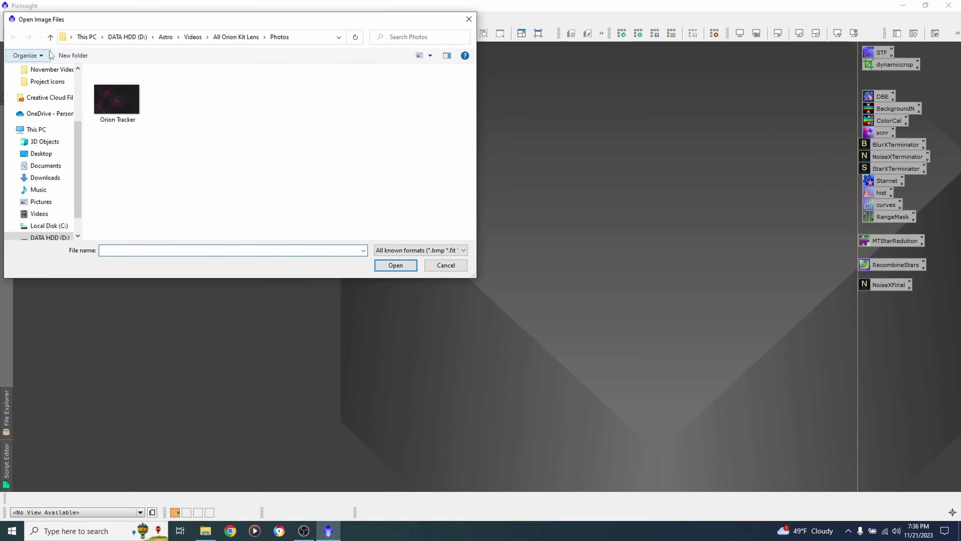
click(335, 95)
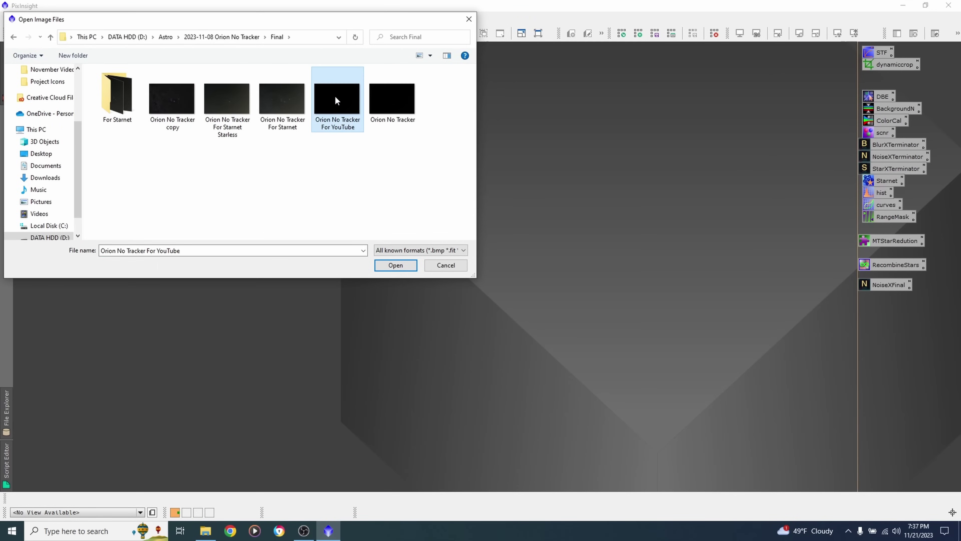
click(397, 269)
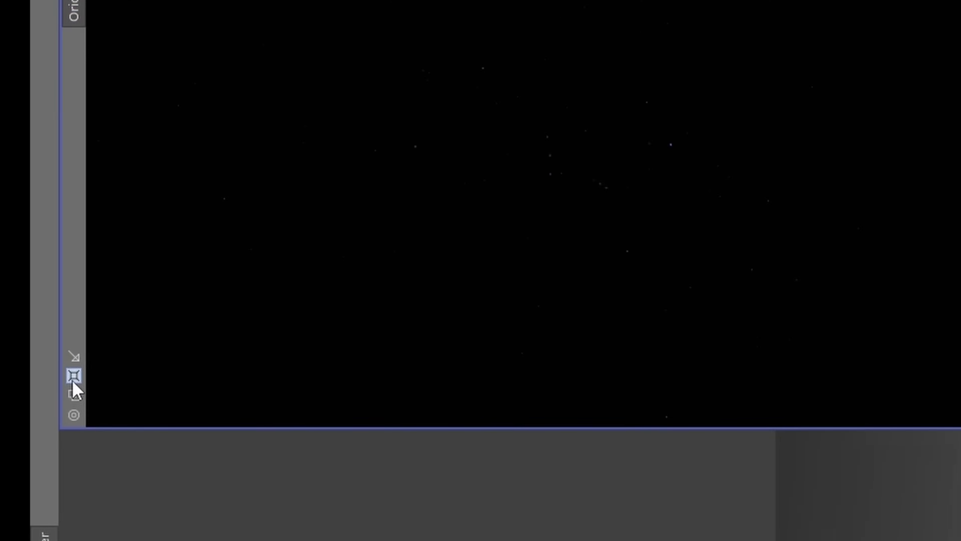